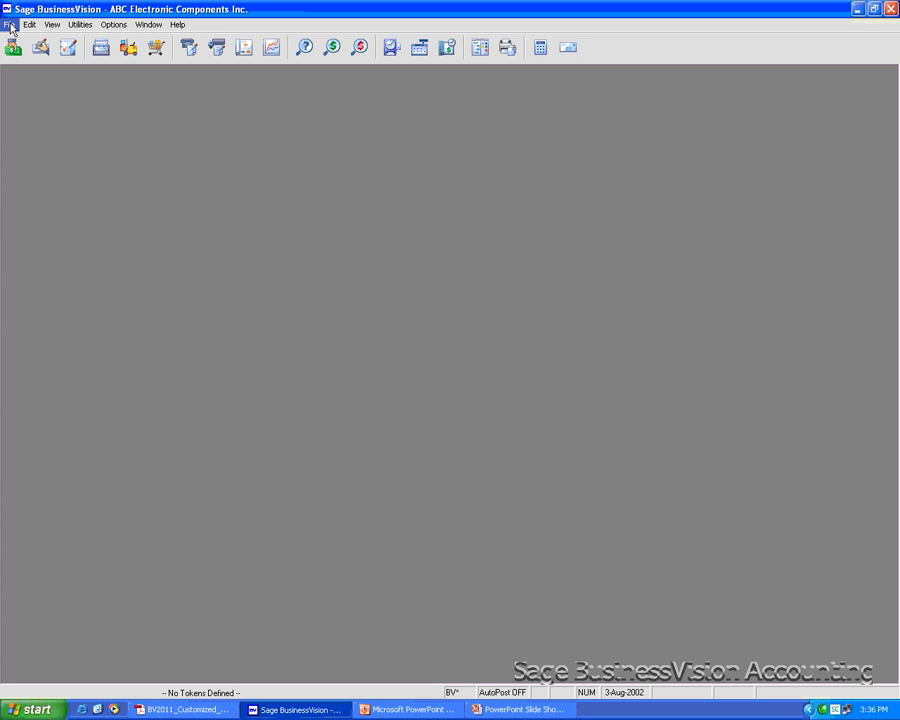
Open the printer setup for documents and check which form file the Quote main form uses
left_click(10, 25)
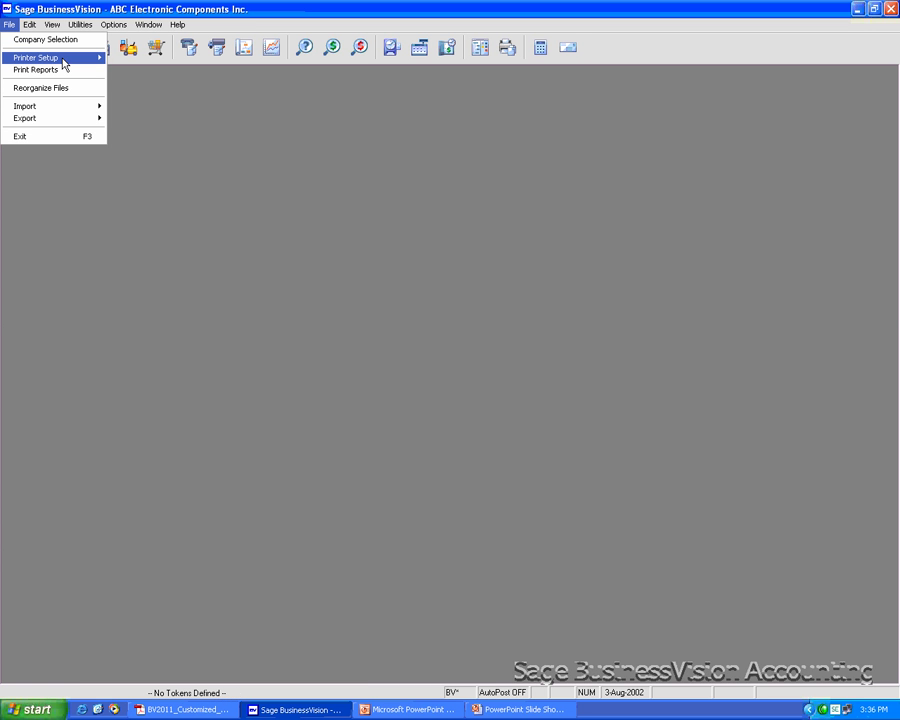
mouse_move(64, 62)
left_click(124, 58)
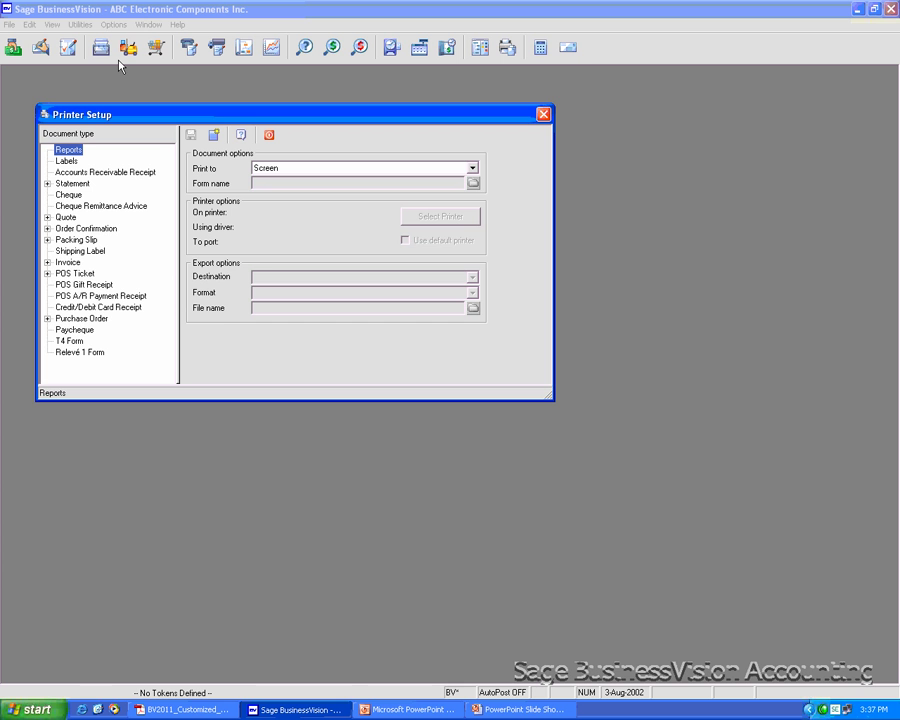
left_click(47, 217)
left_click(85, 229)
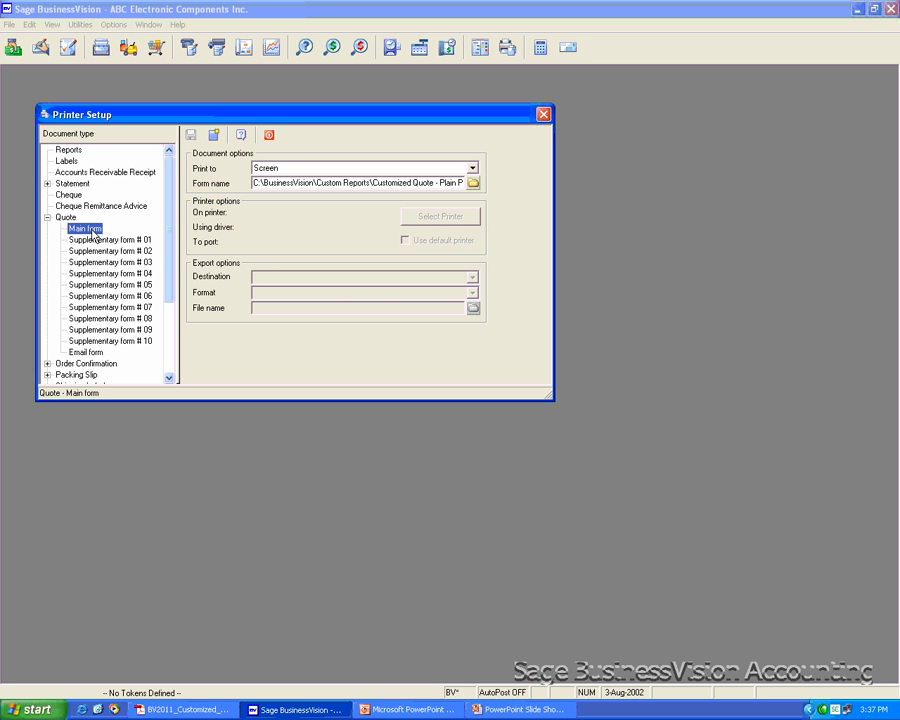
left_click(352, 185)
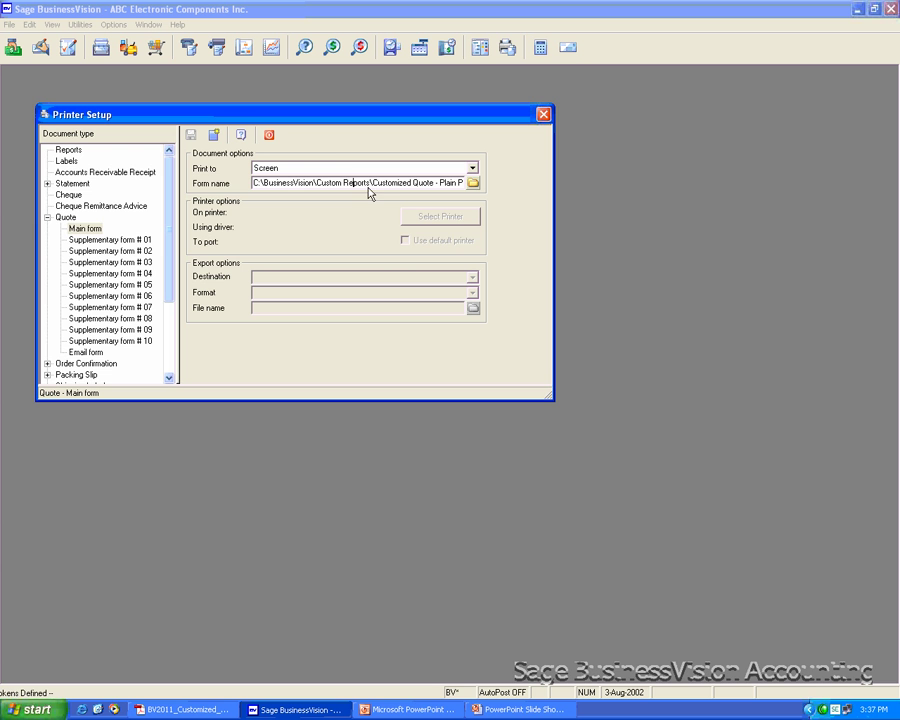
Check the form file assigned to the Order Confirmation main form in the printer setup
left_click(47, 217)
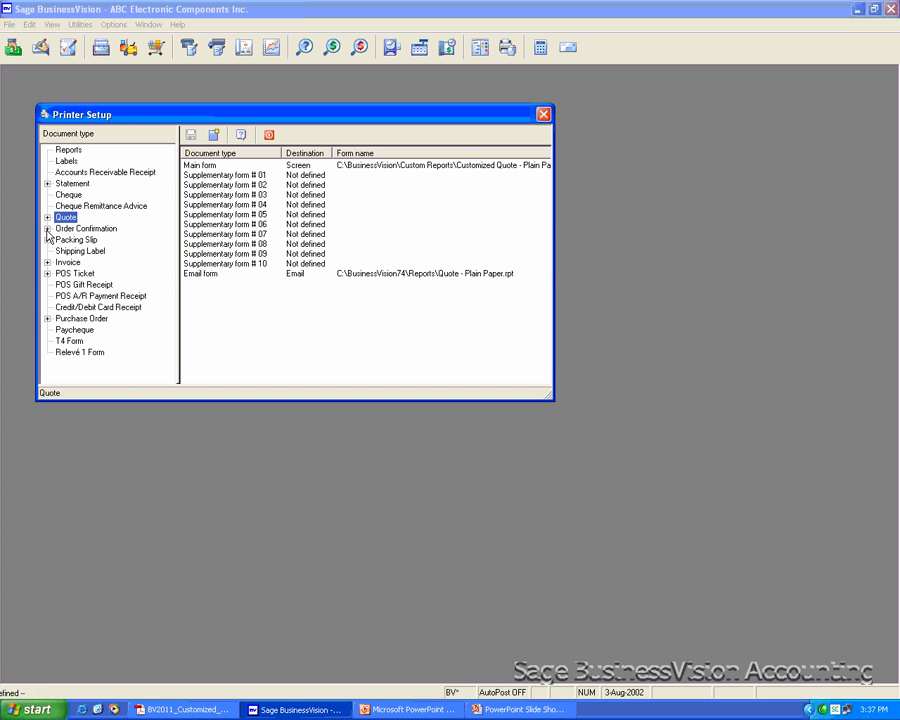
left_click(47, 229)
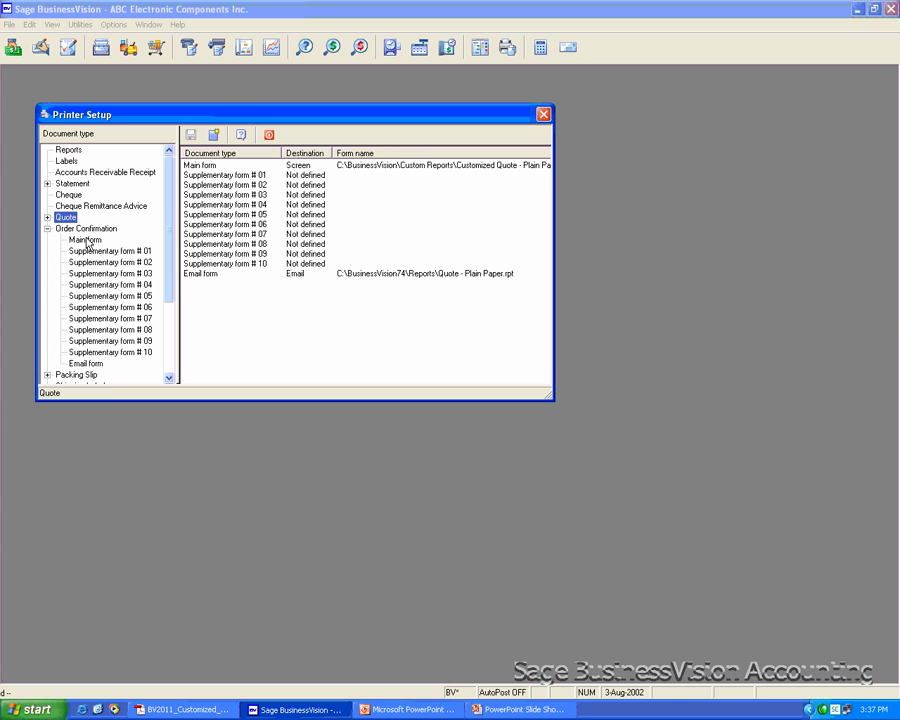
left_click(86, 240)
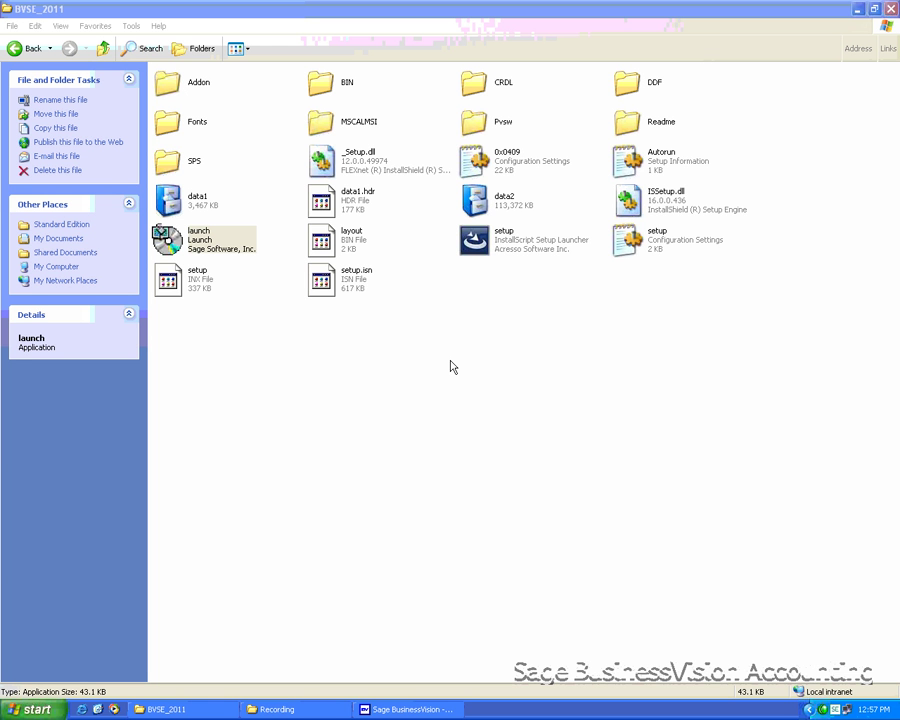
Run launch from the BVSE_2011 folder and install the Sage BusinessVision DDFs to C:\BusinessVision\Reports\Report_Designer
double_click(200, 250)
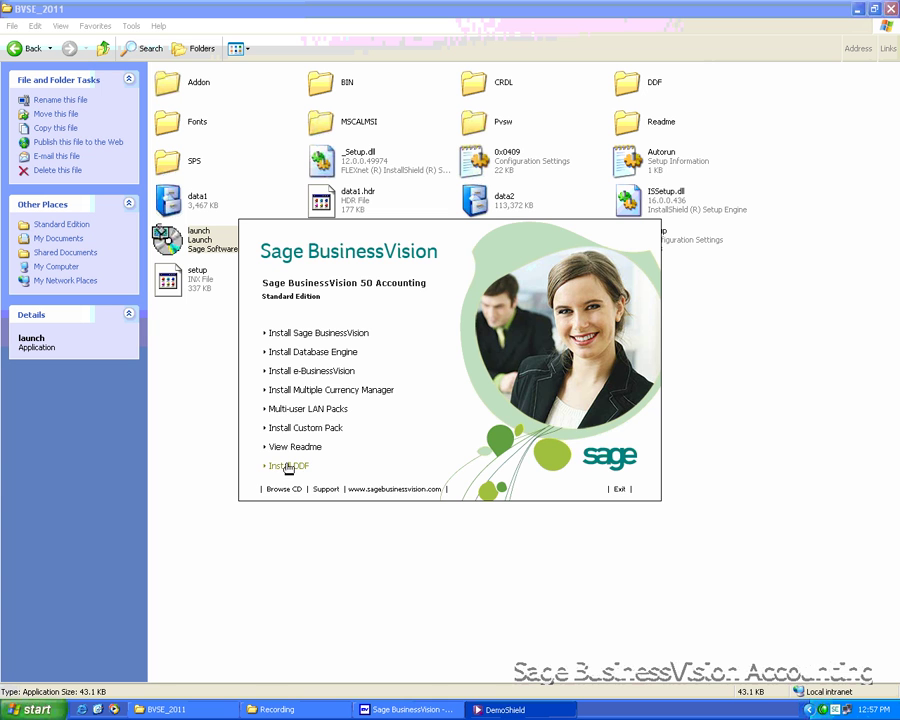
left_click(288, 466)
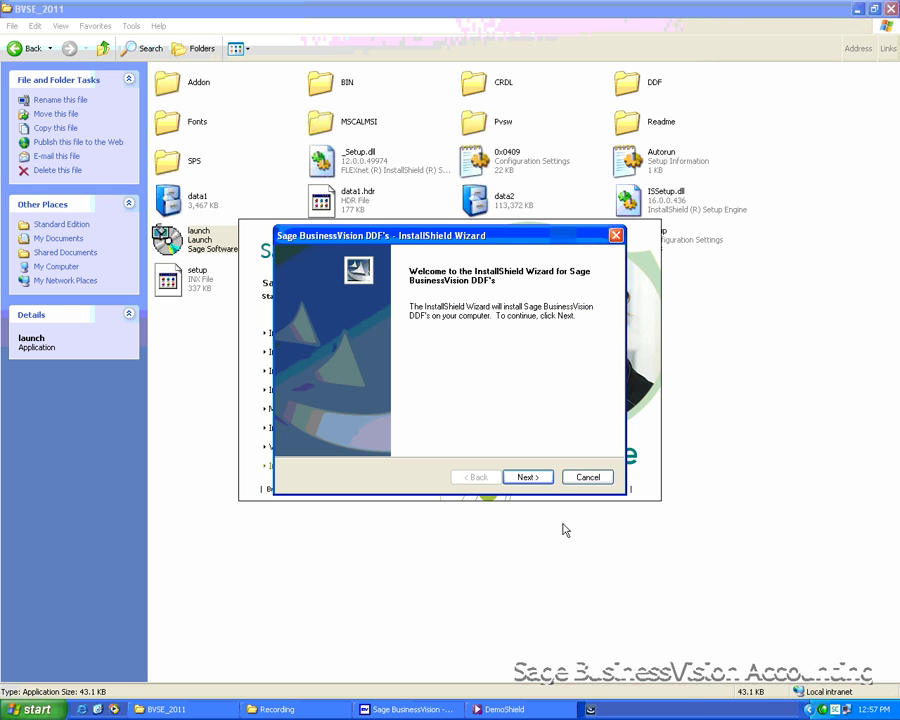
left_click(528, 478)
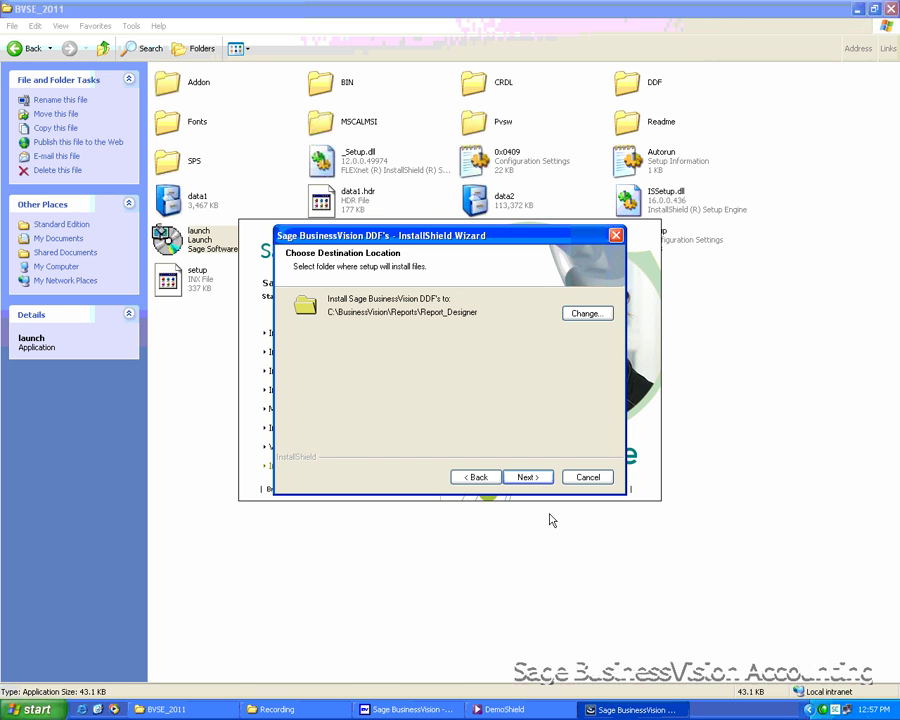
left_click(529, 478)
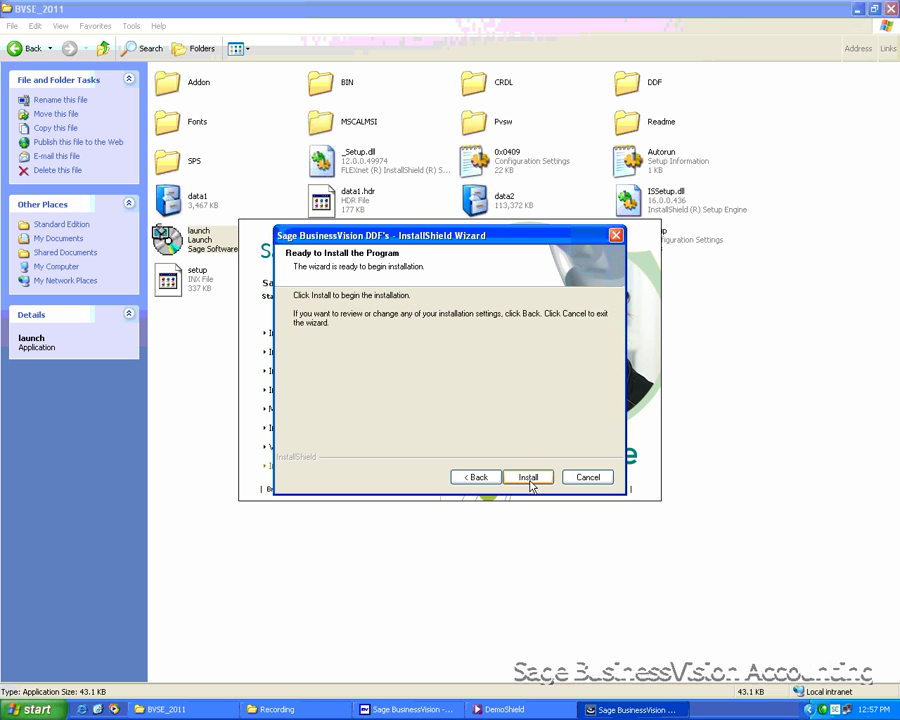
left_click(538, 484)
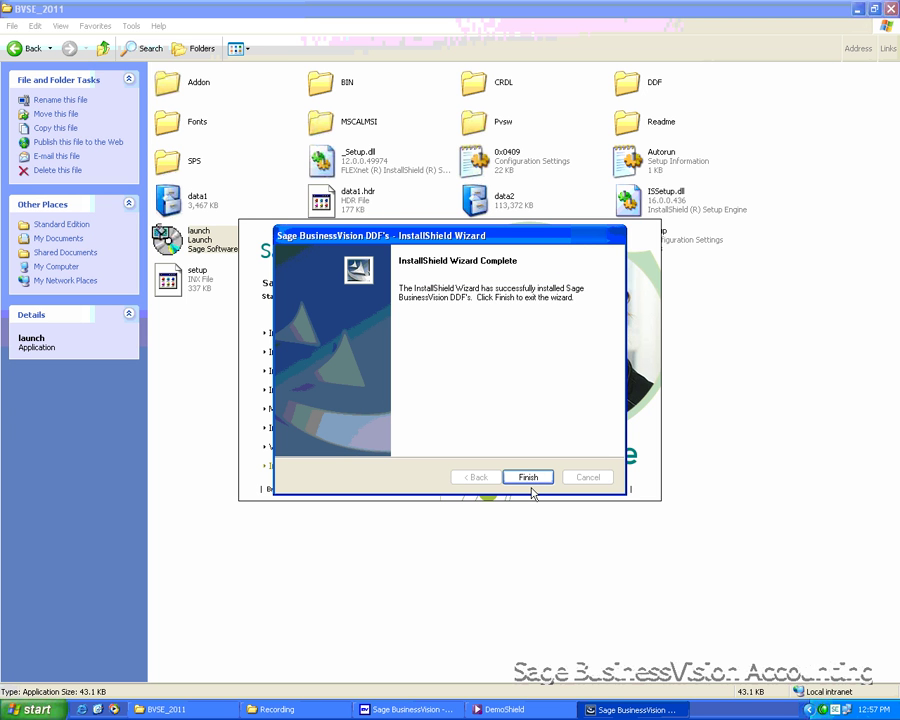
left_click(528, 478)
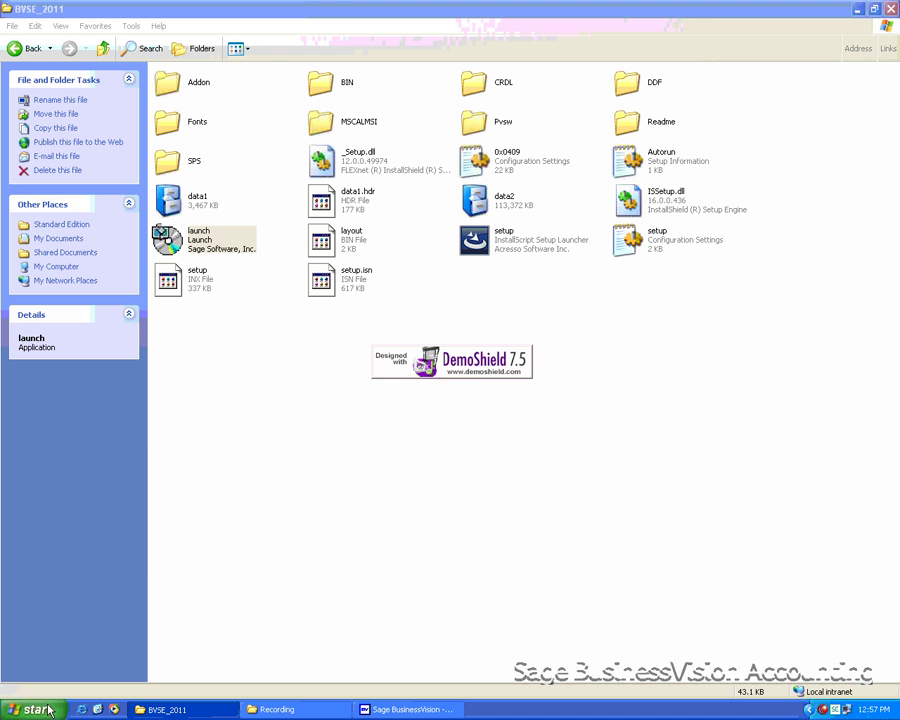
Browse to C:\BusinessVision\Reports\Report_Designer and examine the dates of the installed DDF files
left_click(37, 710)
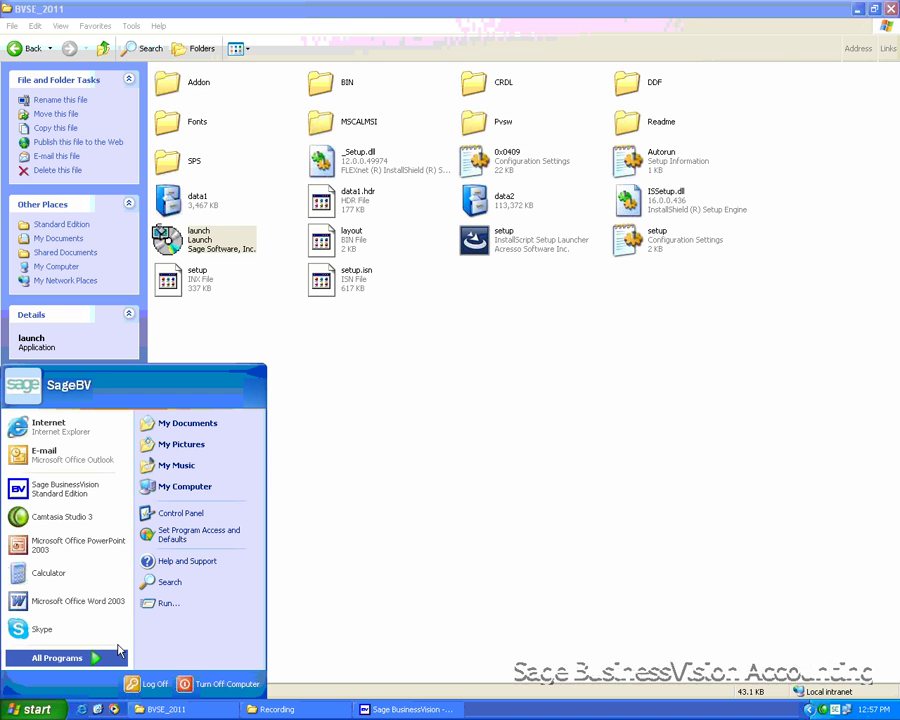
left_click(198, 490)
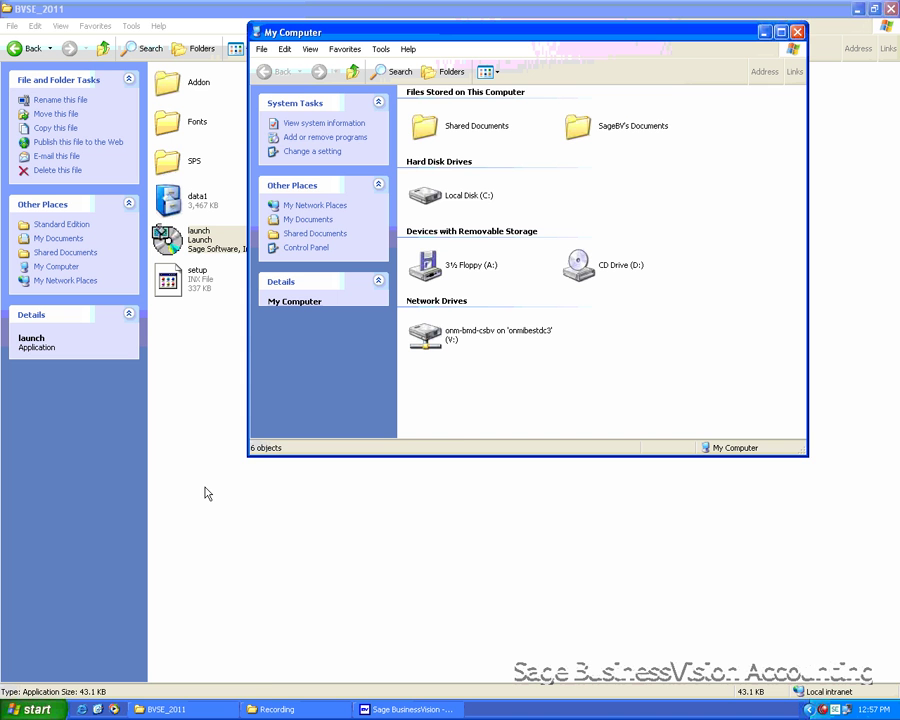
double_click(428, 195)
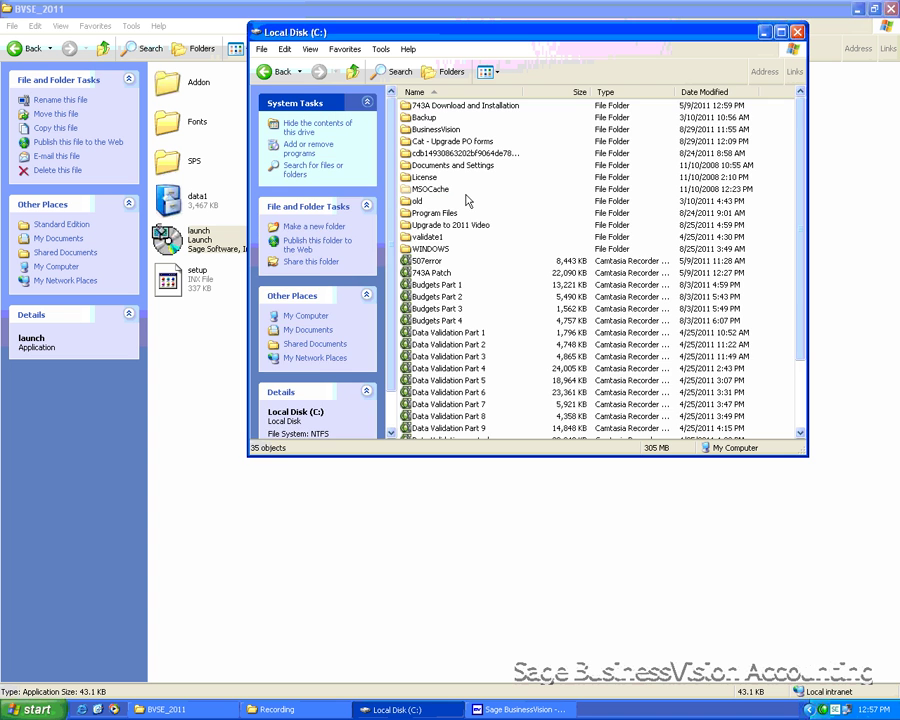
double_click(437, 130)
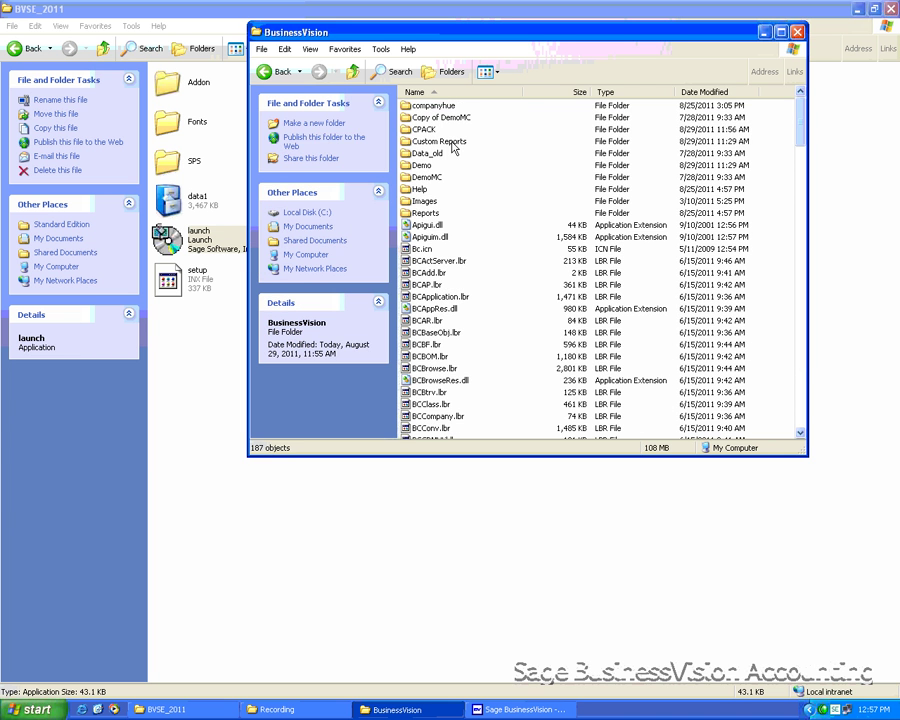
left_click(426, 213)
double_click(427, 213)
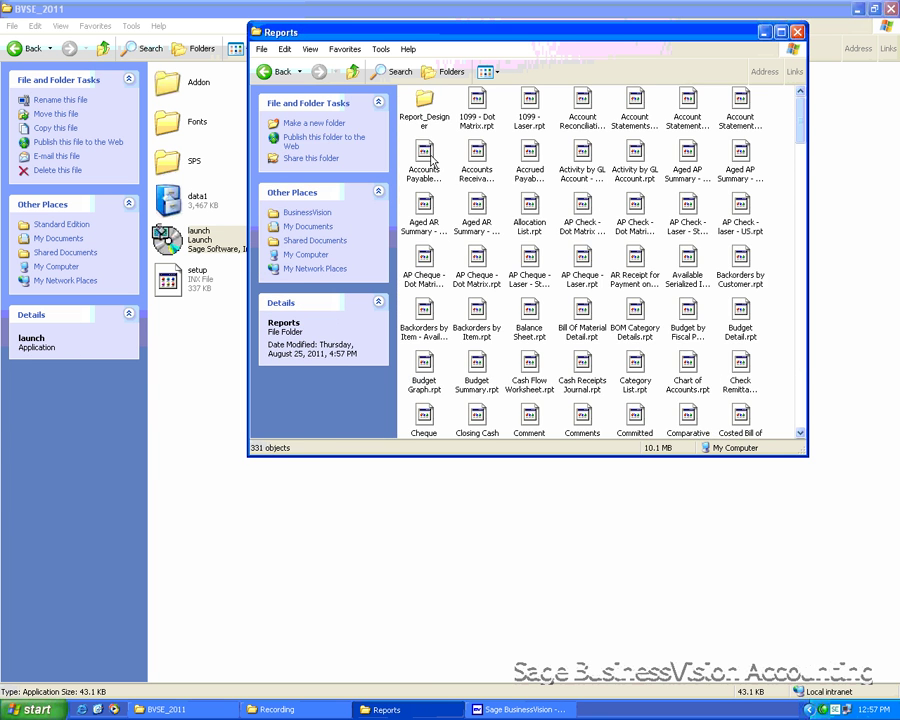
double_click(426, 106)
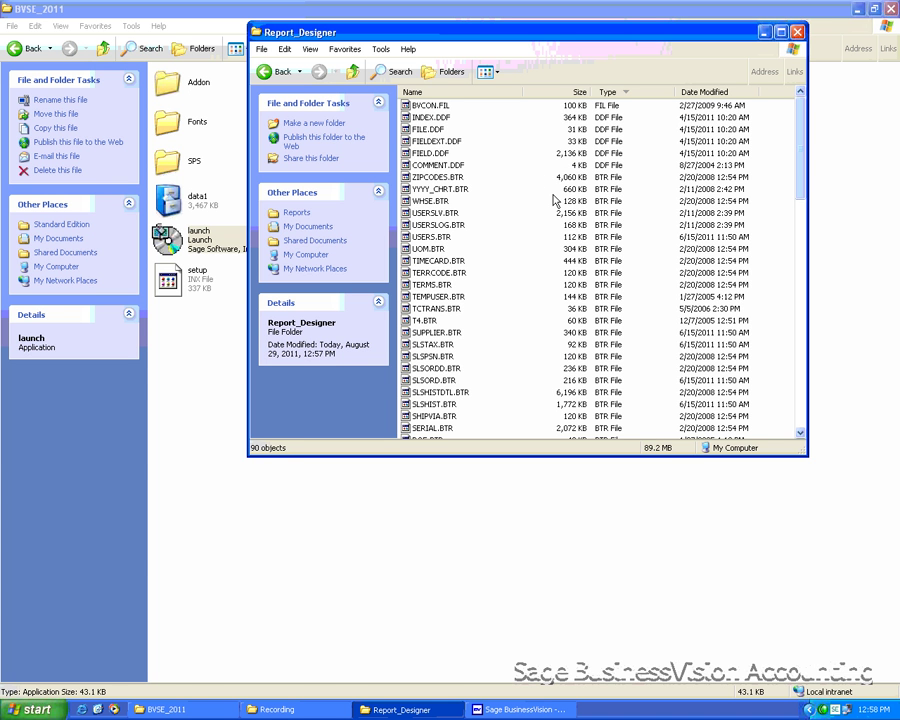
left_click(440, 130)
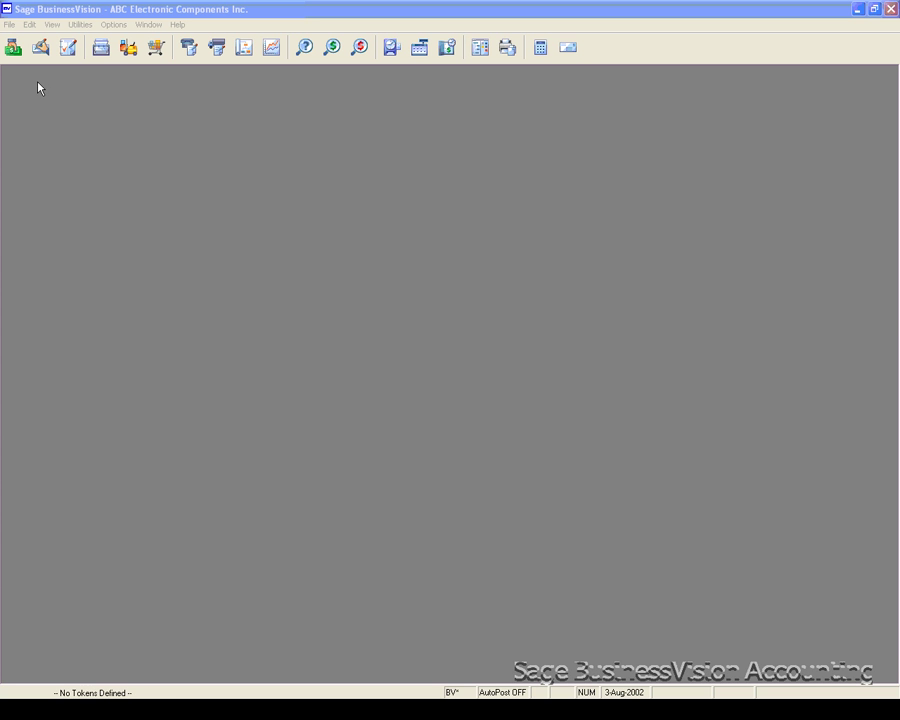
Open Customized Order Confirmation - Plain Paper.rpt from the Custom Reports folder in the Sage BusinessVision Report Designer
left_click(7, 26)
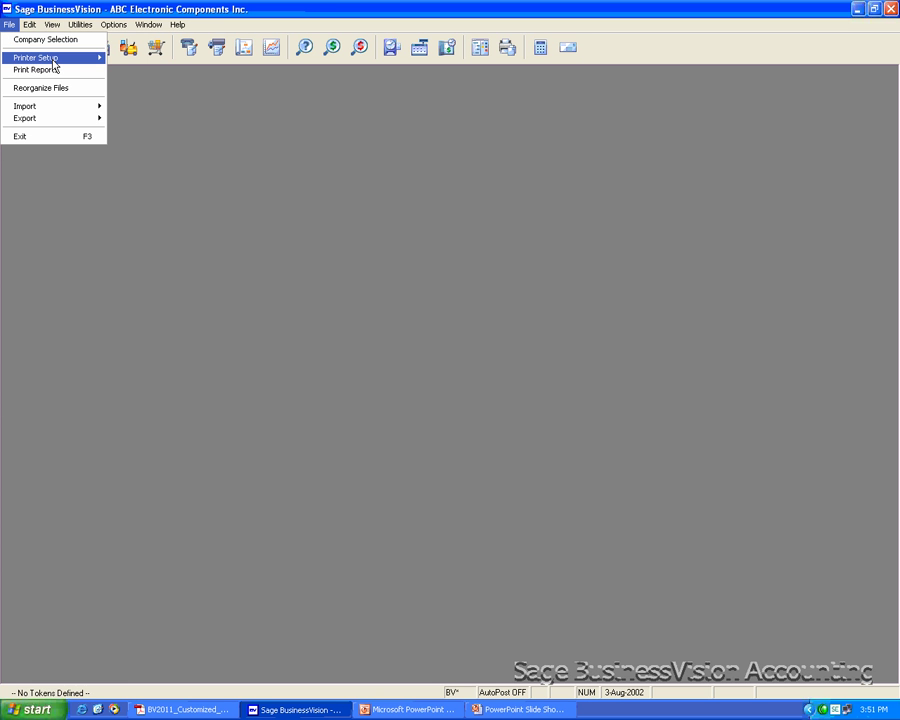
mouse_move(54, 59)
left_click(144, 69)
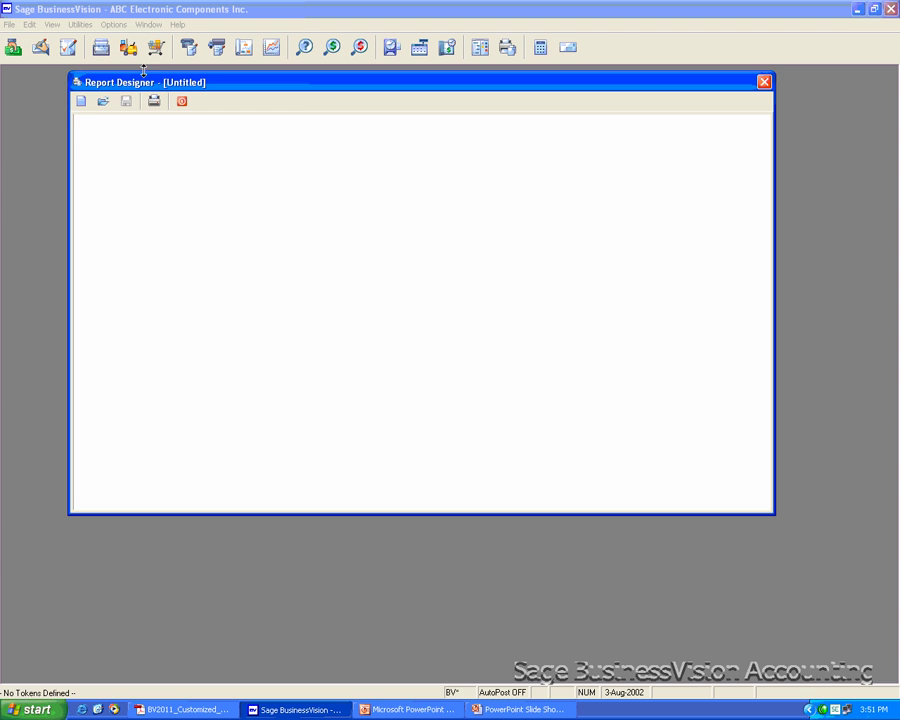
left_click(102, 102)
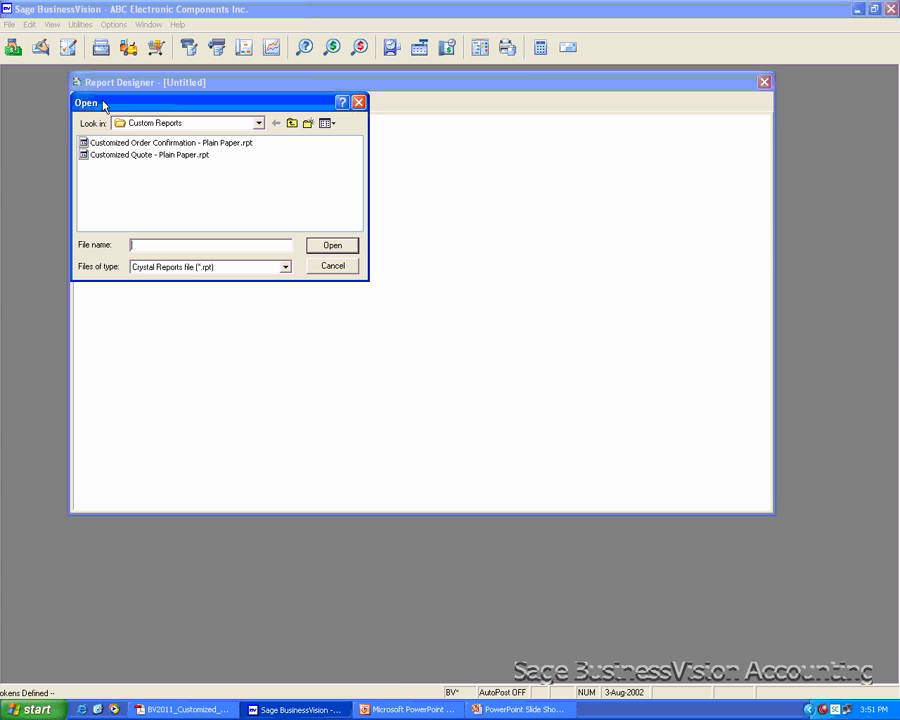
left_click(202, 149)
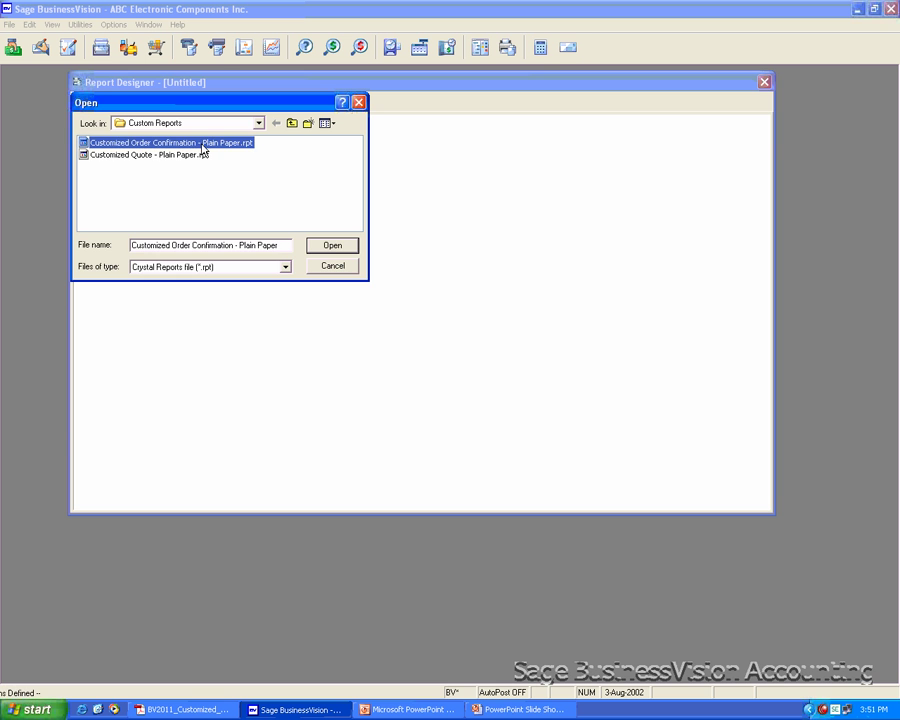
left_click(342, 247)
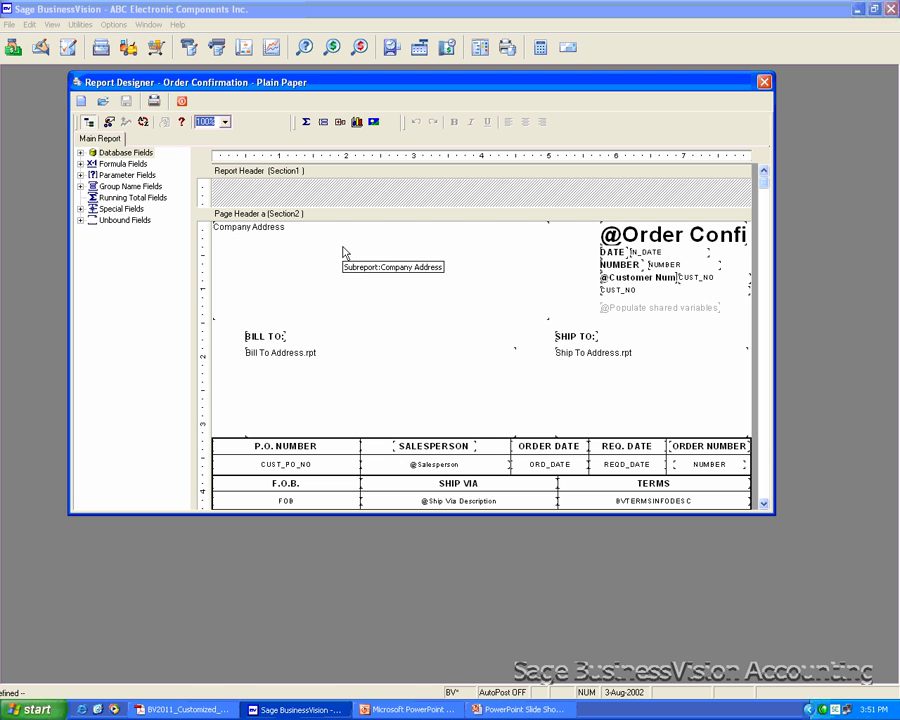
Verify the order confirmation report's database, accepting the report fix-ups, and save the report
right_click(120, 308)
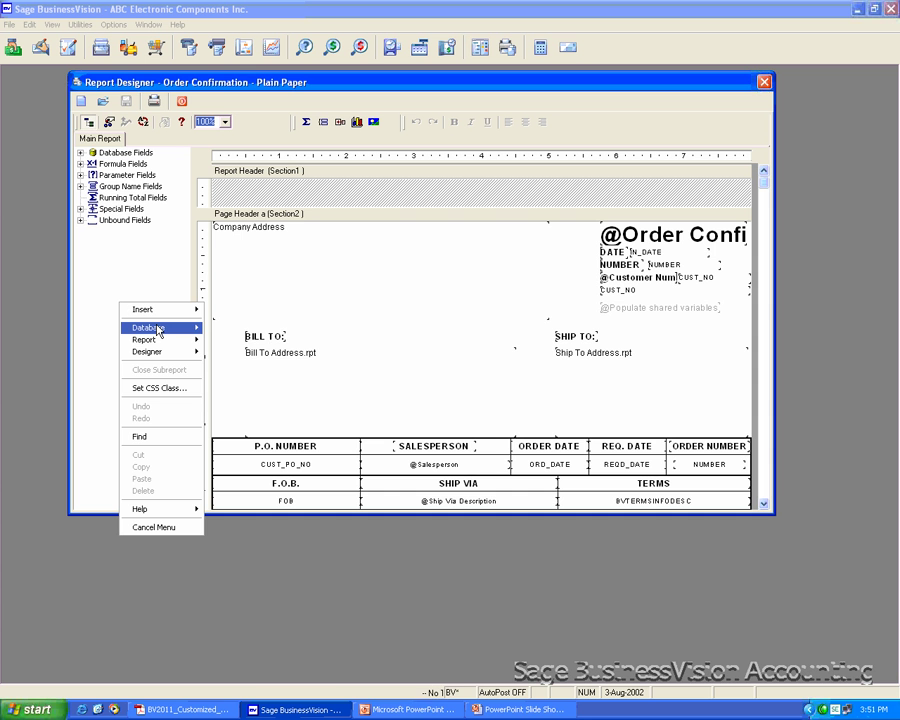
mouse_move(157, 330)
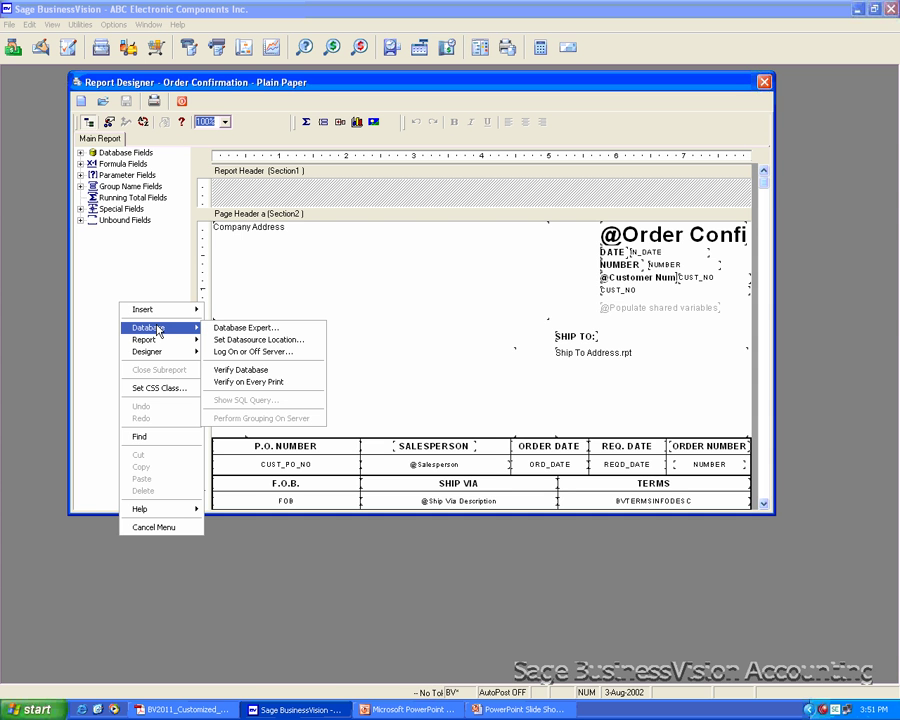
left_click(253, 374)
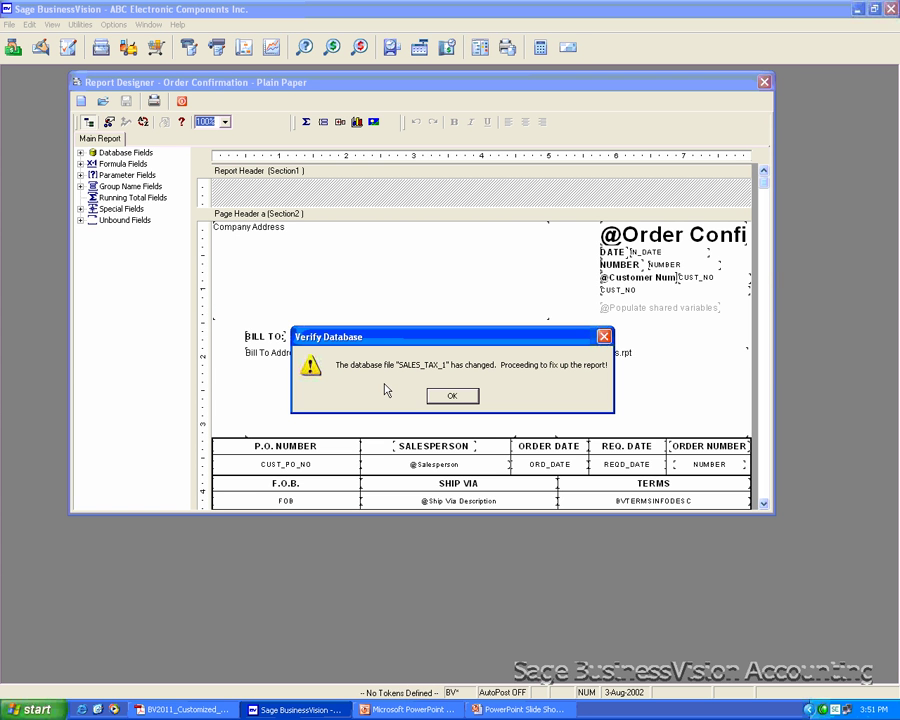
left_click(449, 396)
left_click(453, 398)
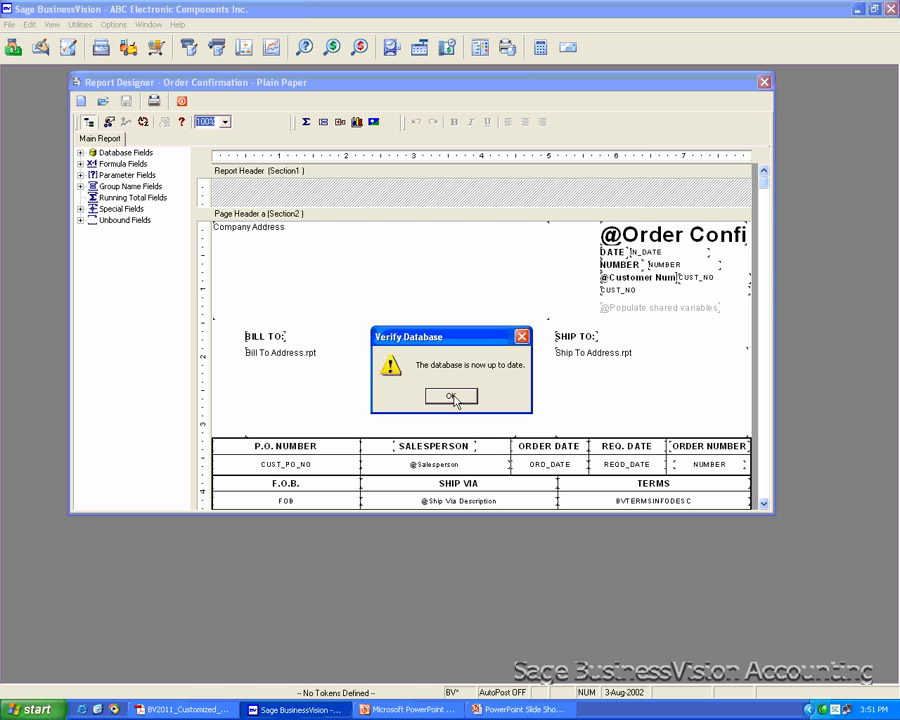
left_click(451, 397)
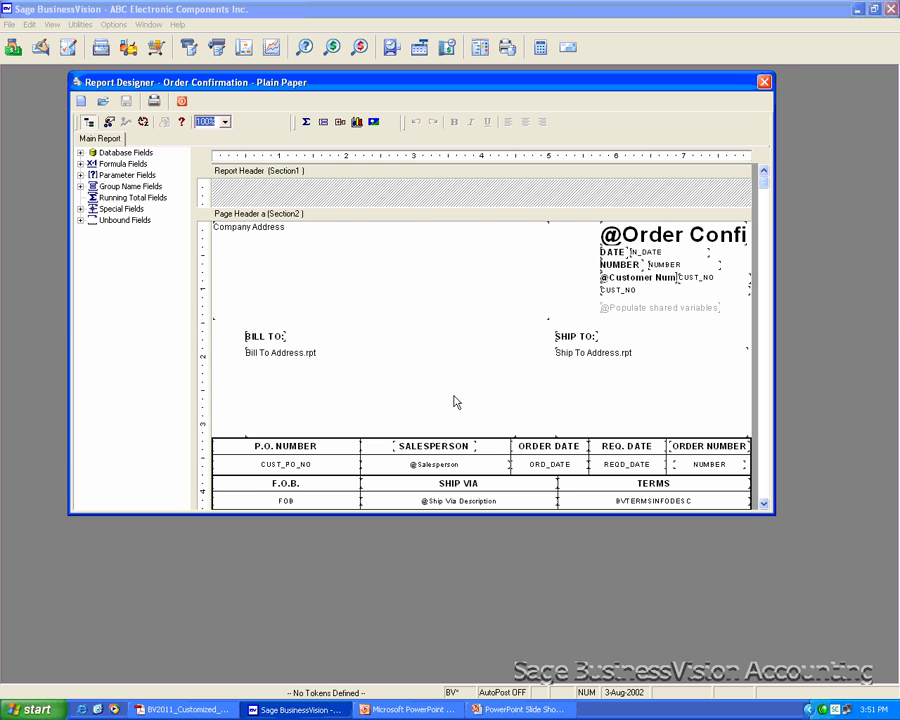
left_click(126, 104)
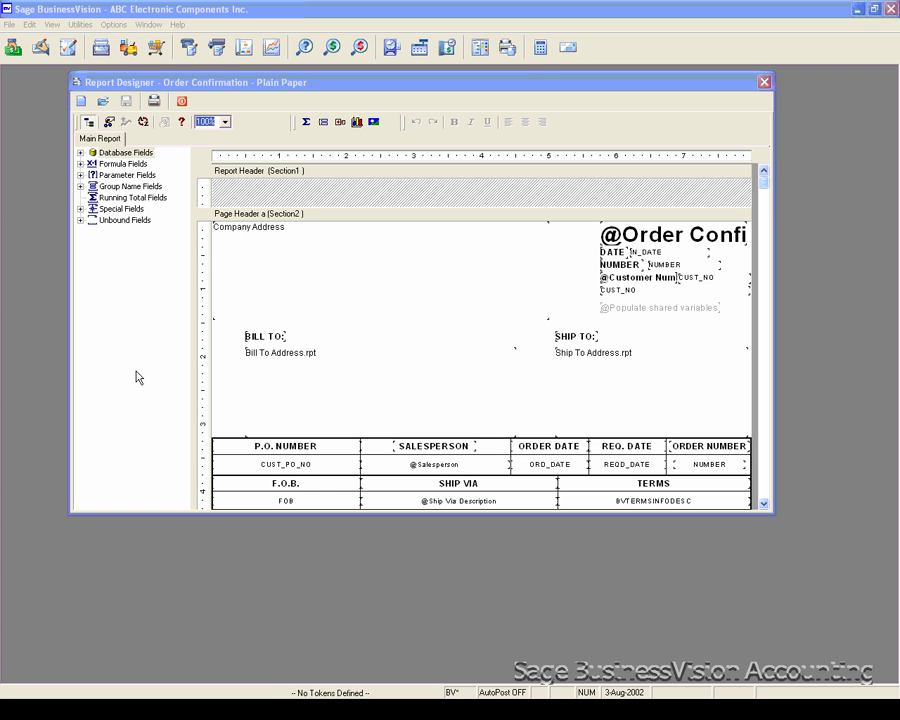
Switch to BV2011_Customized_forms.pdf in Adobe Reader and read the additional steps for Quotes and Order Confirmations
key("alt+Tab")
key("alt+Tab")
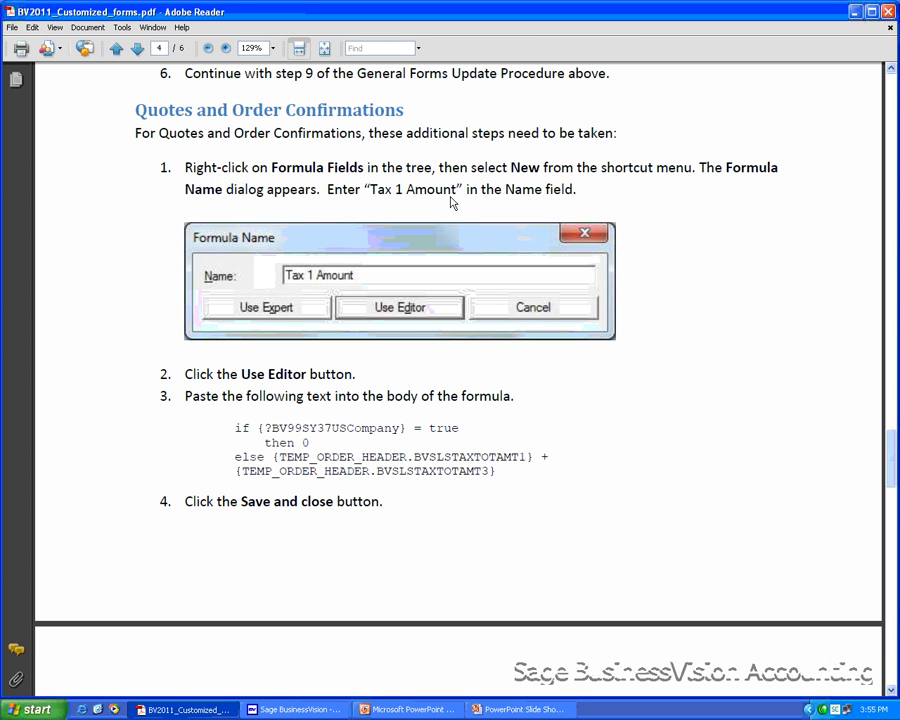
Switch back to Sage BusinessVision and create a formula field named Tax 1 Amount in the order confirmation report, opening it in the formula editor
left_click(300, 710)
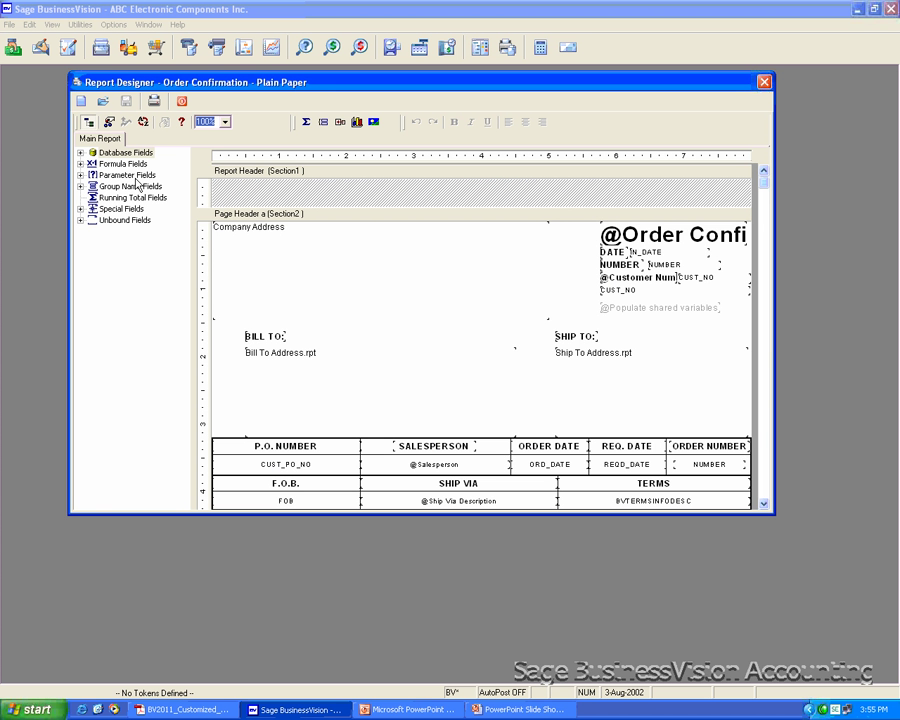
right_click(128, 168)
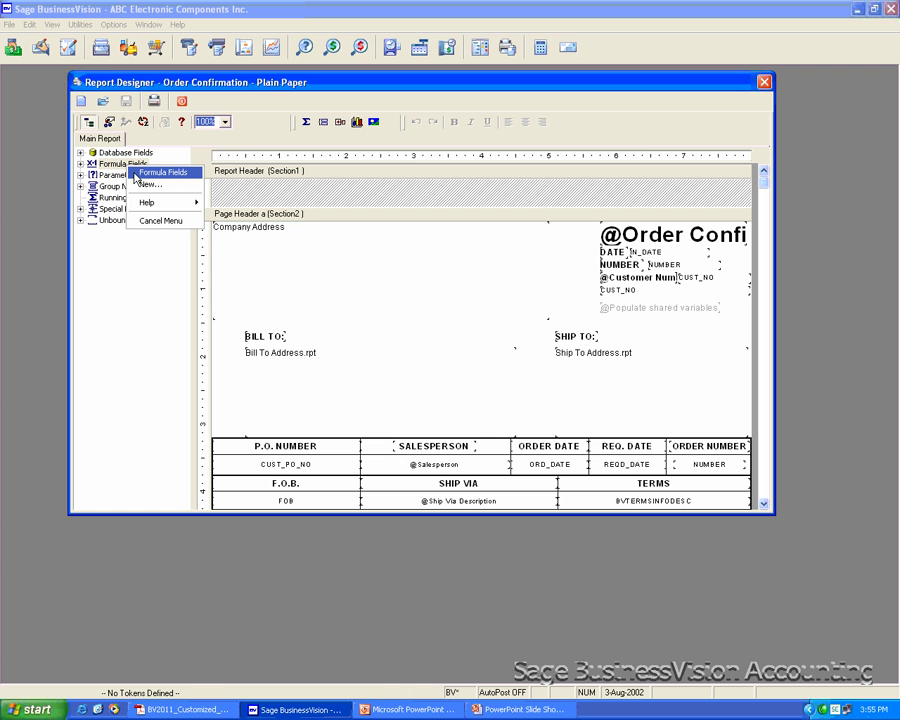
left_click(147, 186)
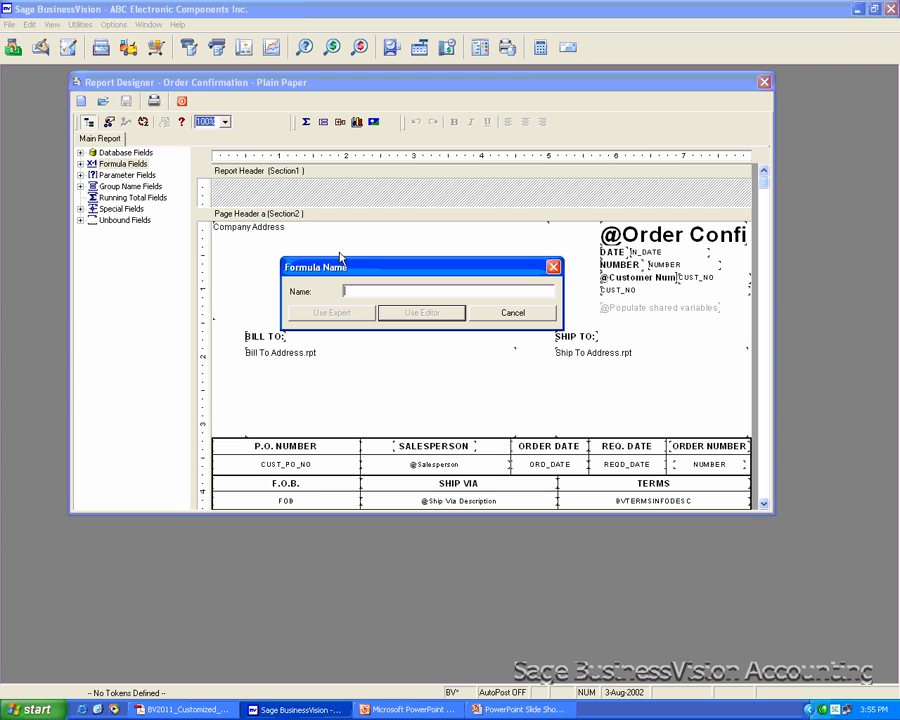
type("Tax")
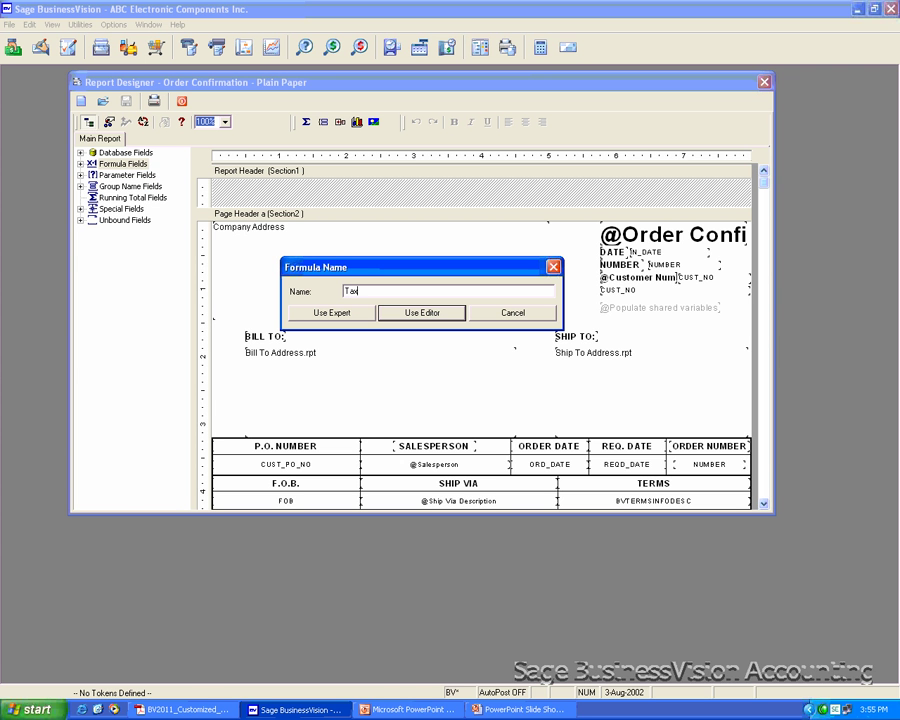
type(" 1 Amou")
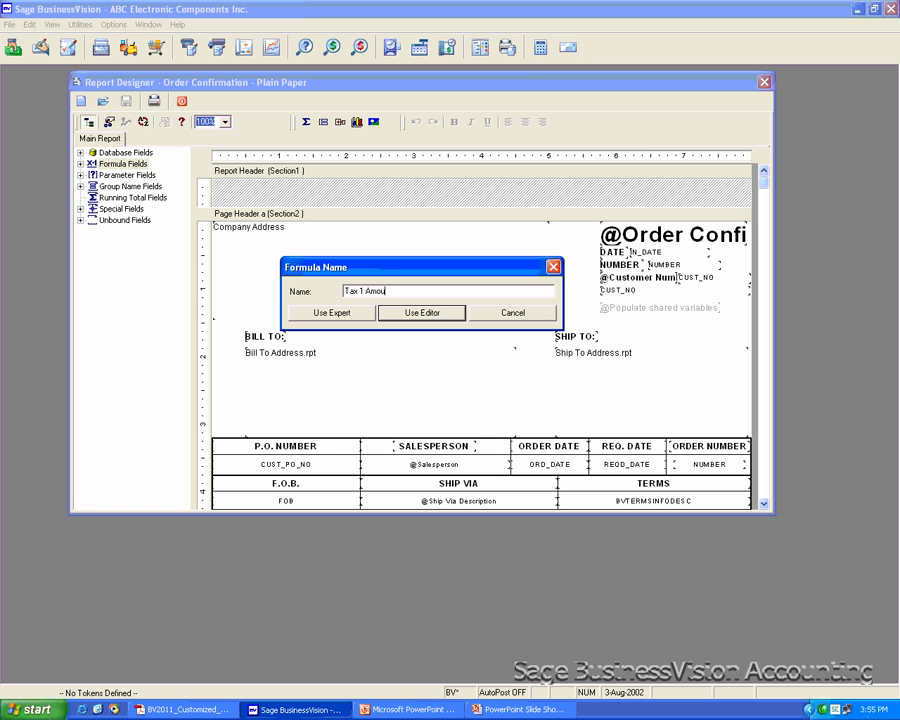
type("nt")
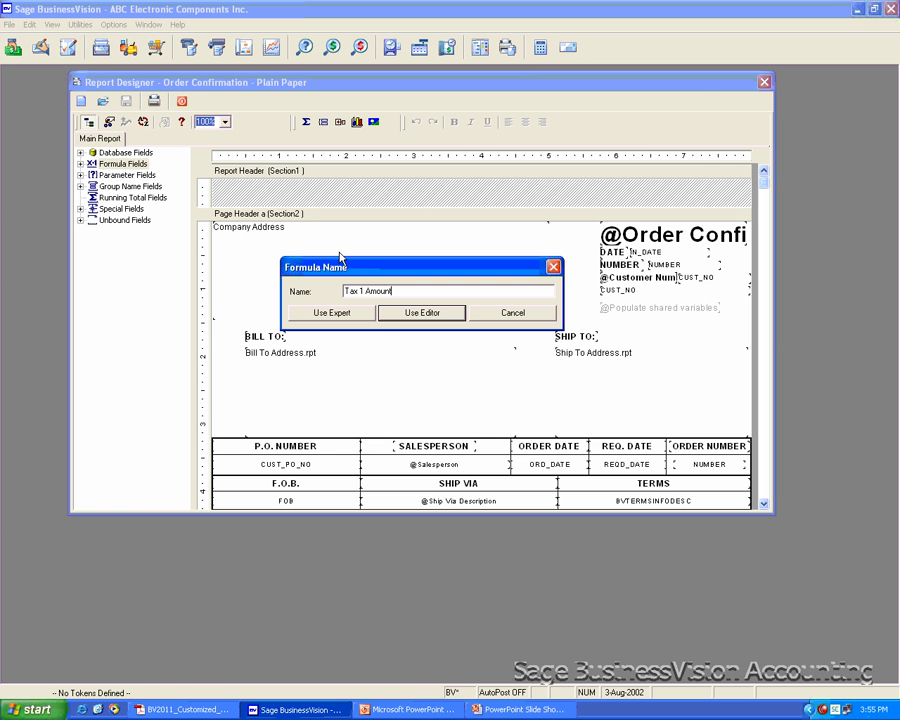
left_click(394, 313)
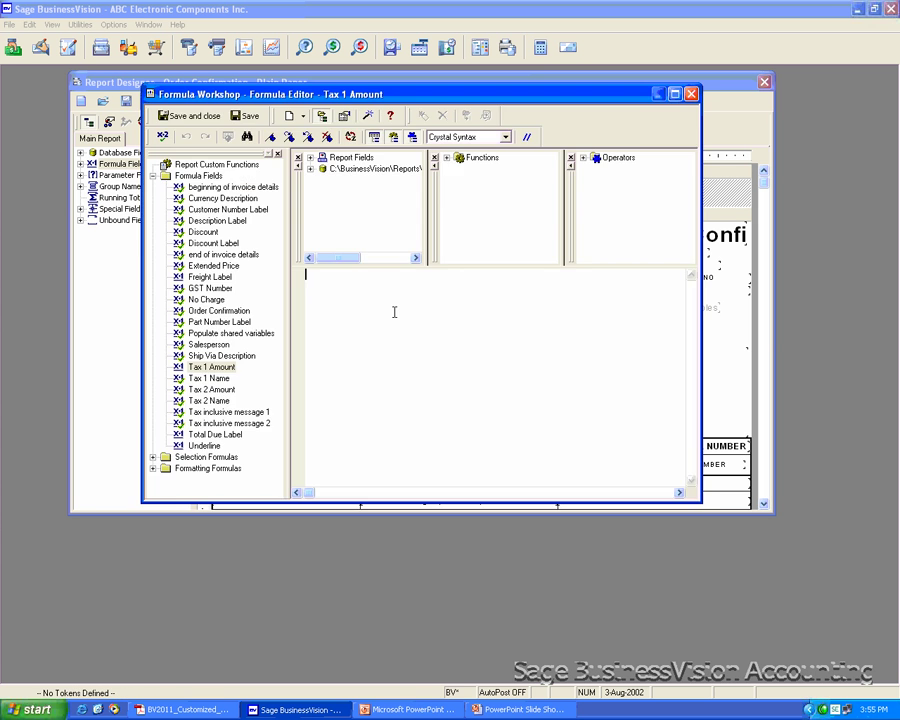
Switch to BV2011_Customized_forms.pdf in Adobe Reader and copy the tax formula text given for Quotes and Order Confirmations
left_click(190, 710)
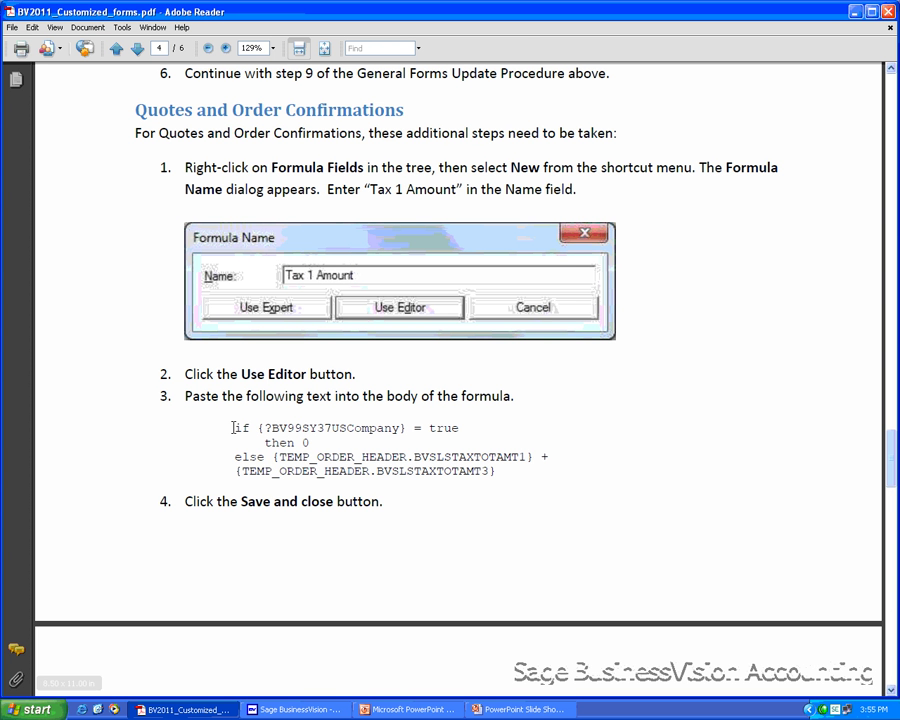
left_click_drag(235, 428, 489, 463)
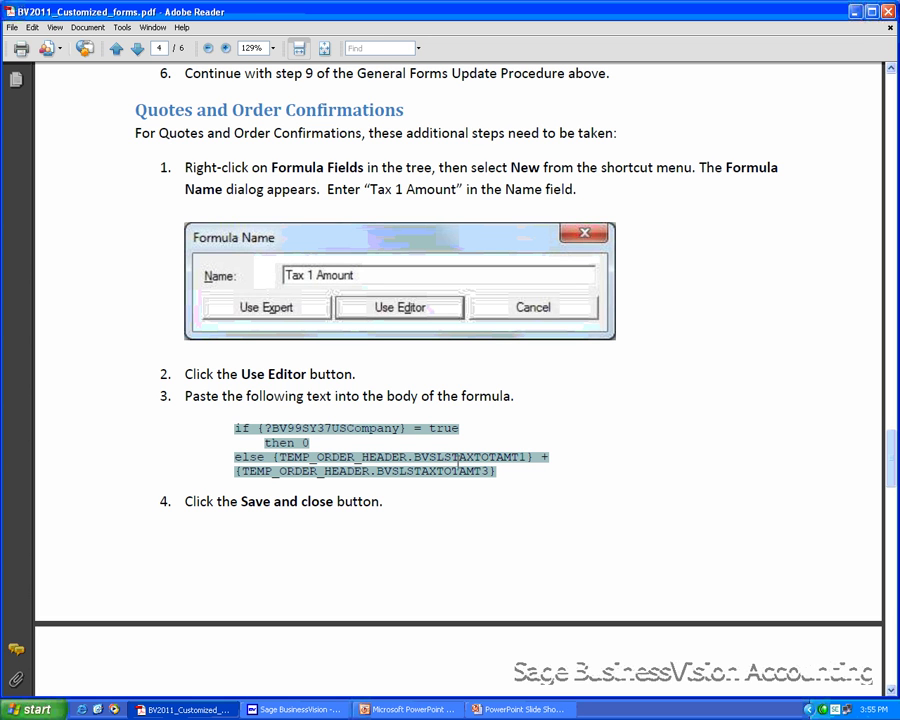
right_click(460, 465)
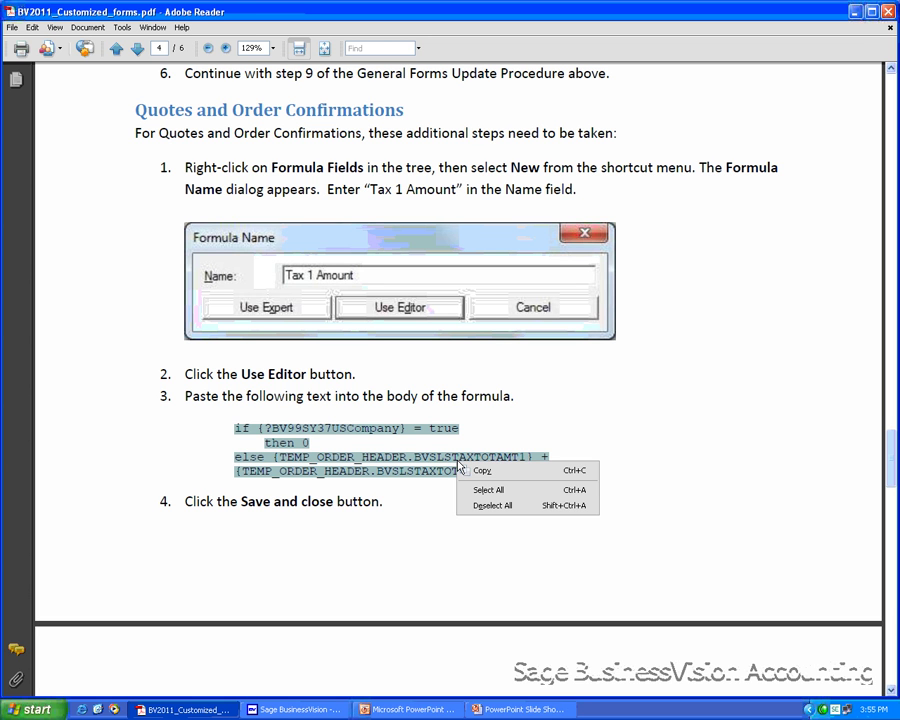
left_click(480, 470)
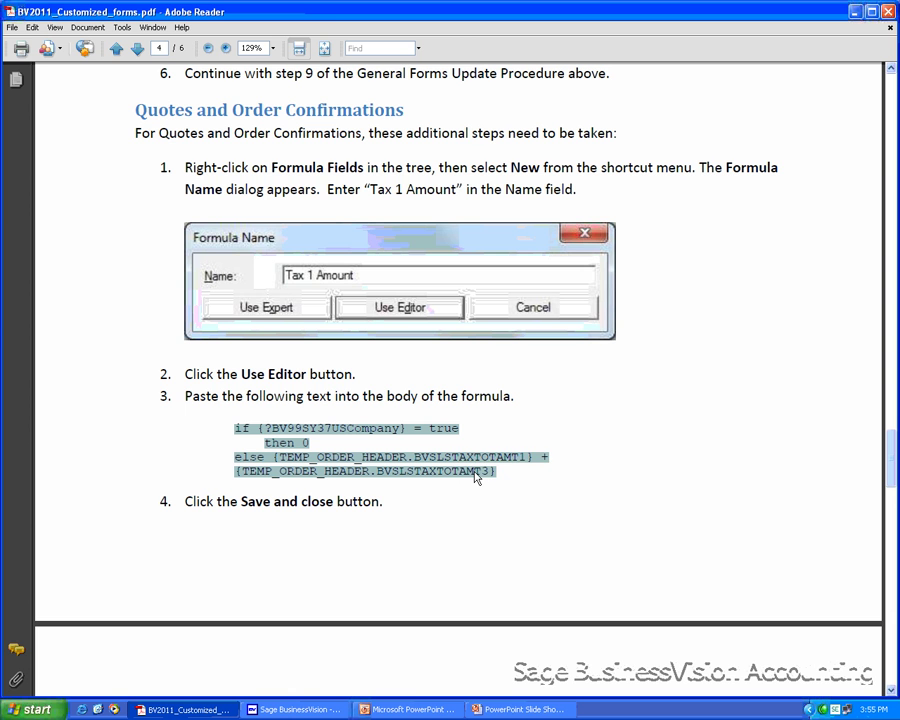
Return to Sage BusinessVision, paste the copied text into the body of the Tax 1 Amount formula, then save and close it
left_click(297, 709)
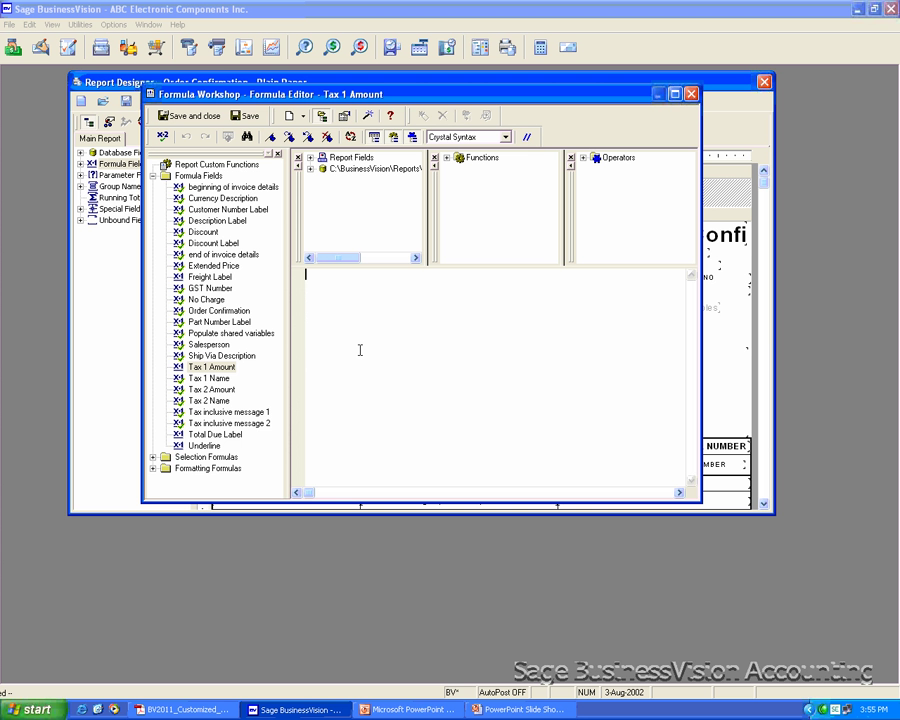
right_click(338, 298)
left_click(368, 357)
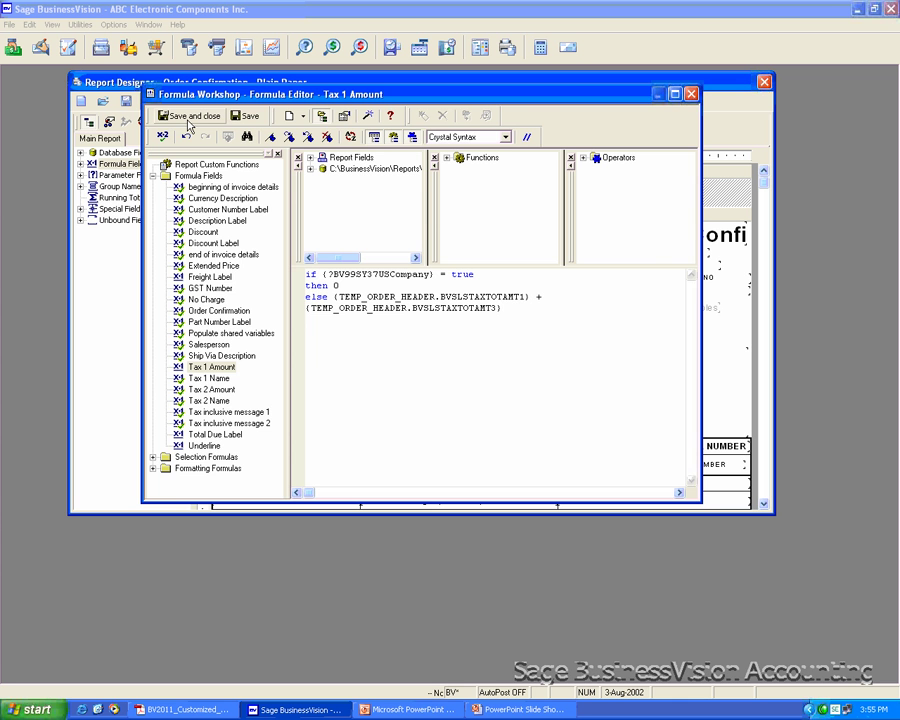
left_click(186, 117)
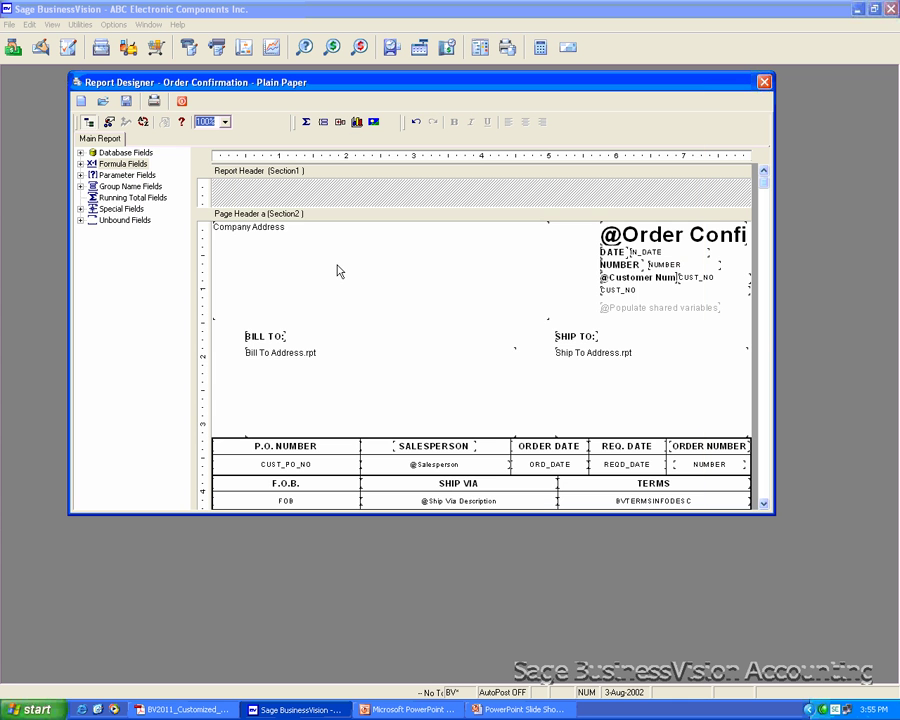
Place the Tax 1 Amount formula field in an empty area of the Page Footer, above the broadcast message fields
left_click(80, 164)
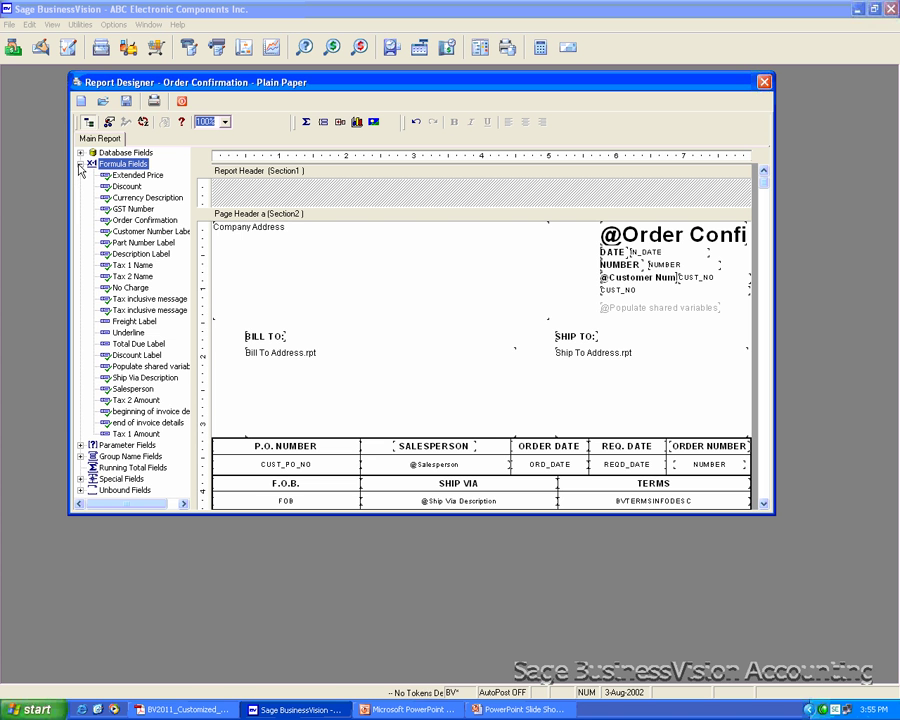
left_click(129, 436)
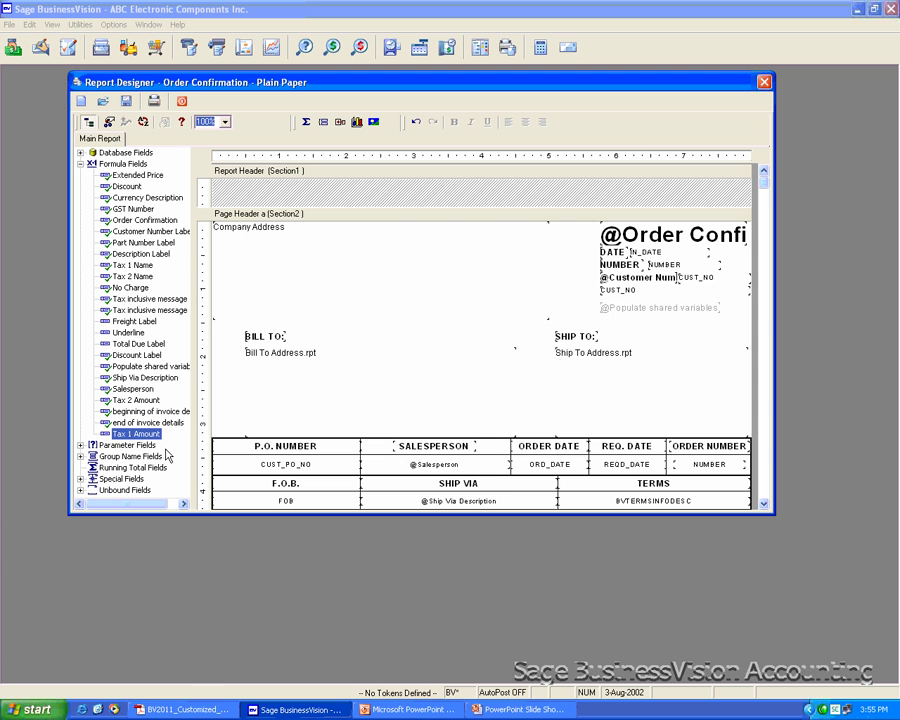
left_click(764, 504)
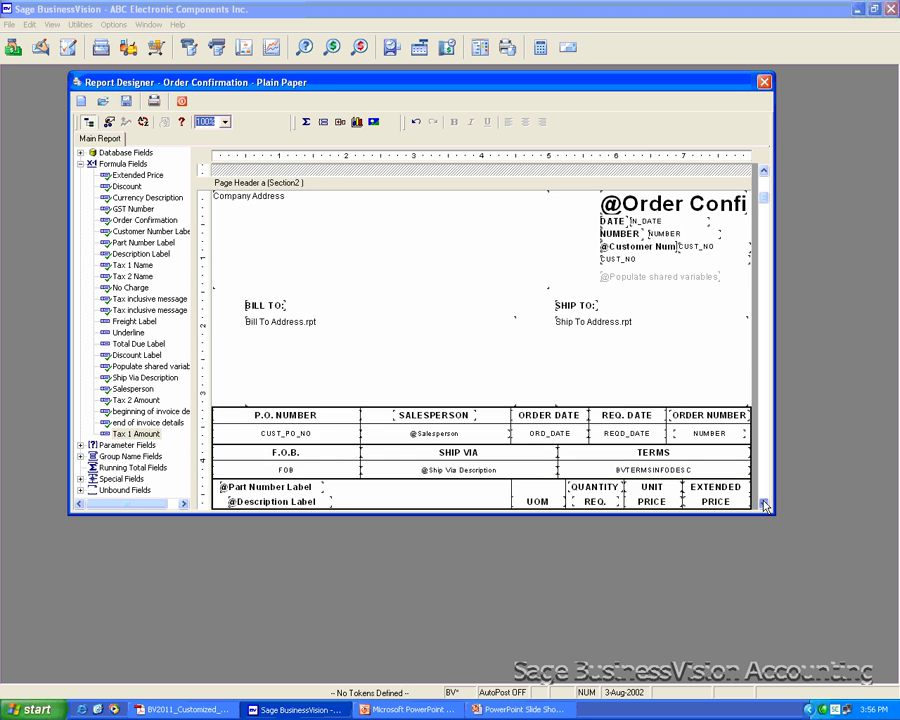
left_click(768, 485)
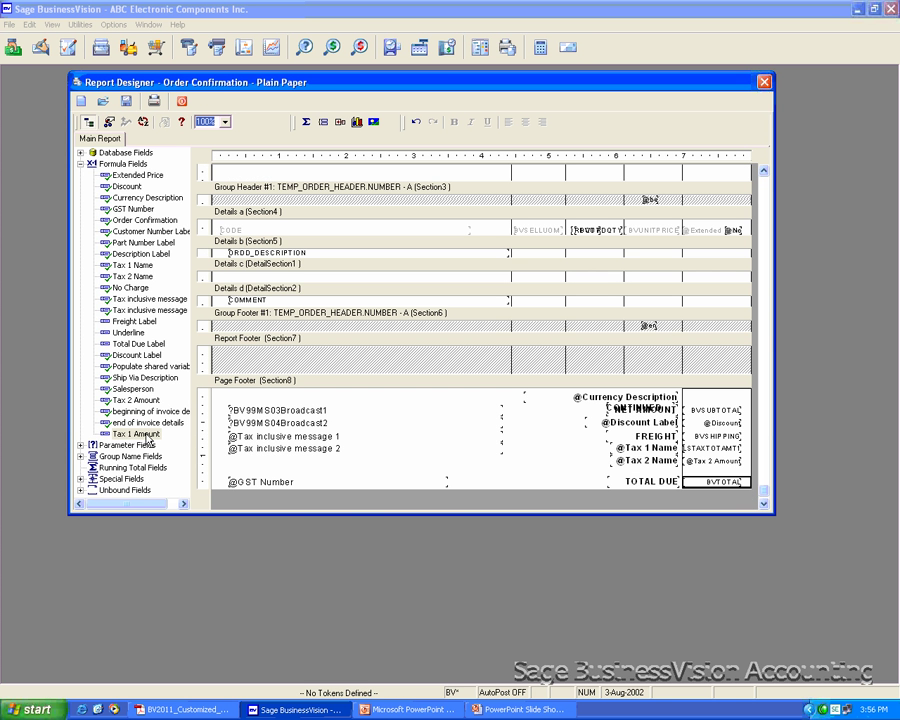
left_click_drag(147, 440, 303, 396)
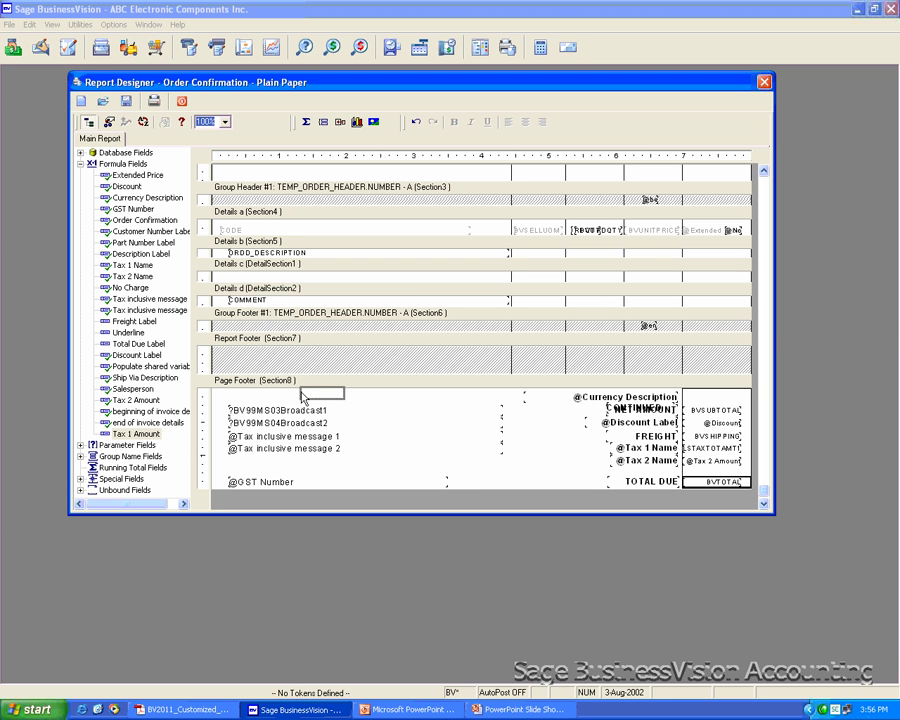
left_click_drag(303, 398, 303, 398)
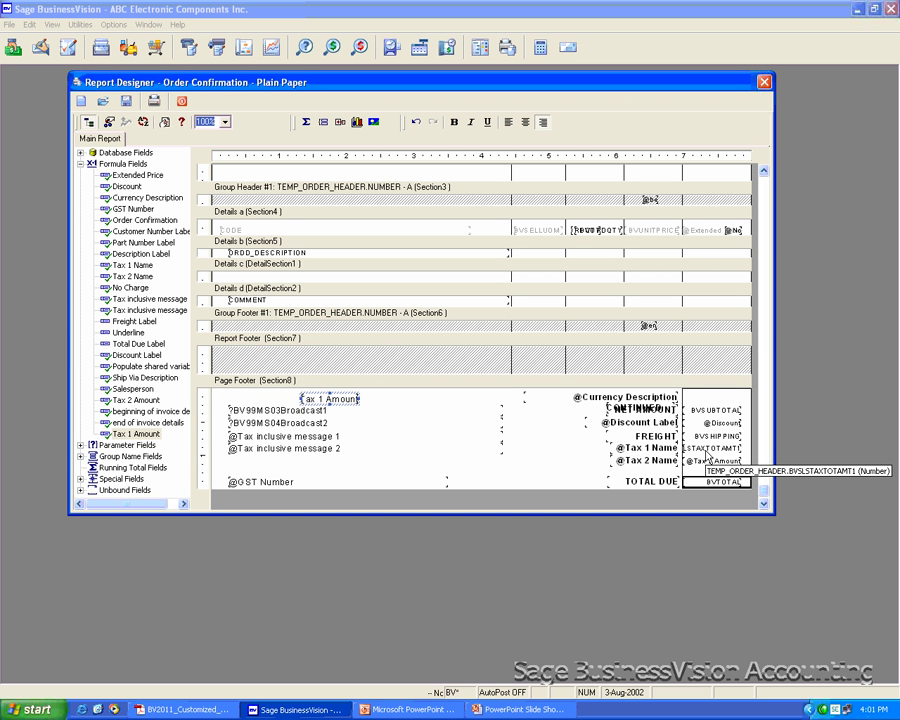
Examine the font and number format settings of the TEMP_ORDER_HEADER.BVSLSTAXTOTAMT1 field beside Tax 1 Name in the Page Footer
left_click(704, 449)
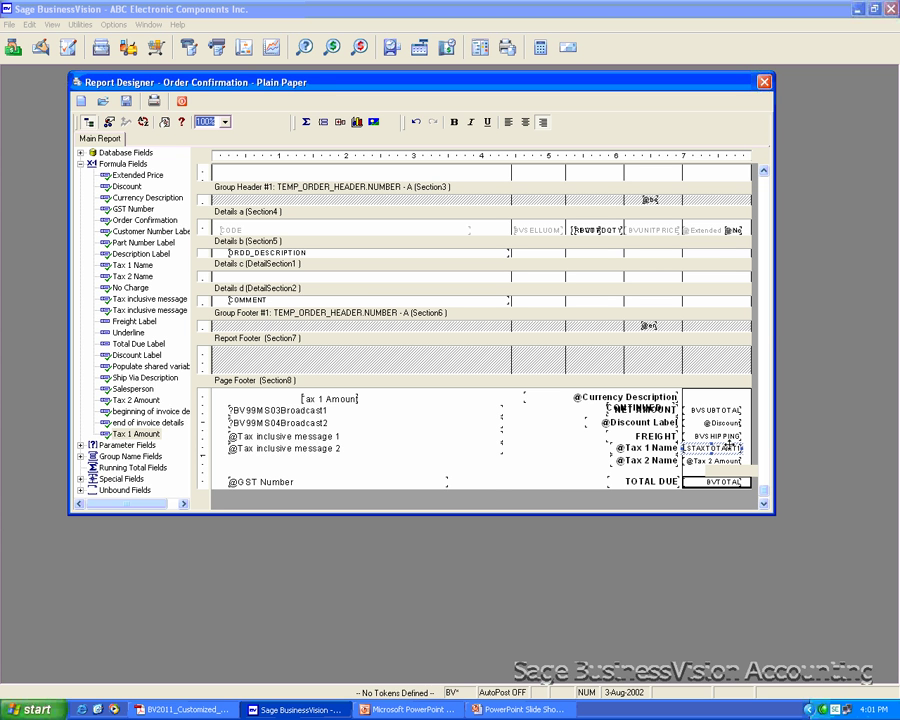
right_click(730, 450)
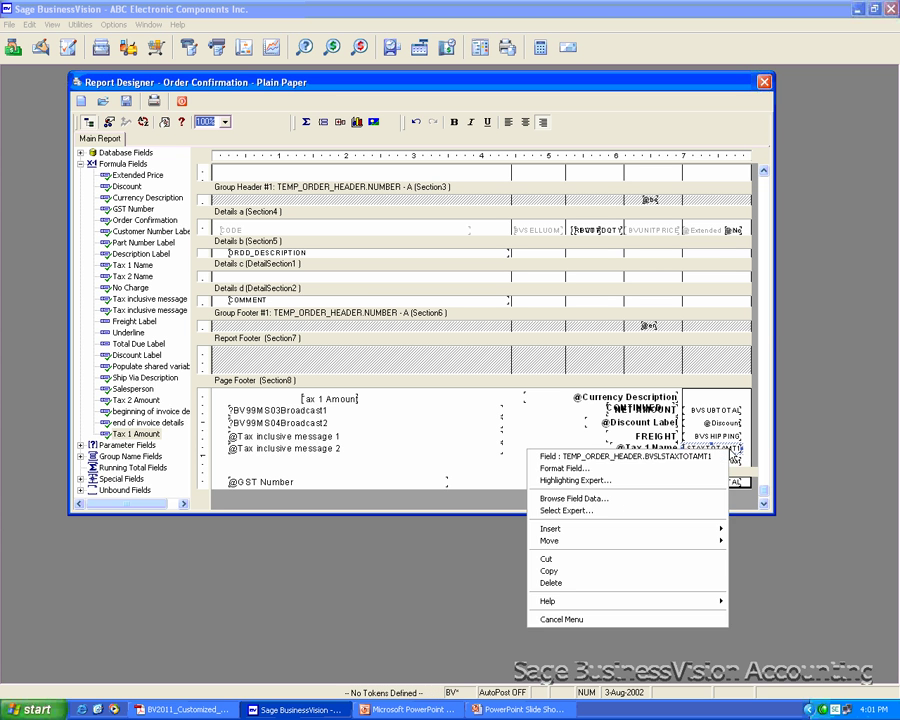
left_click(578, 470)
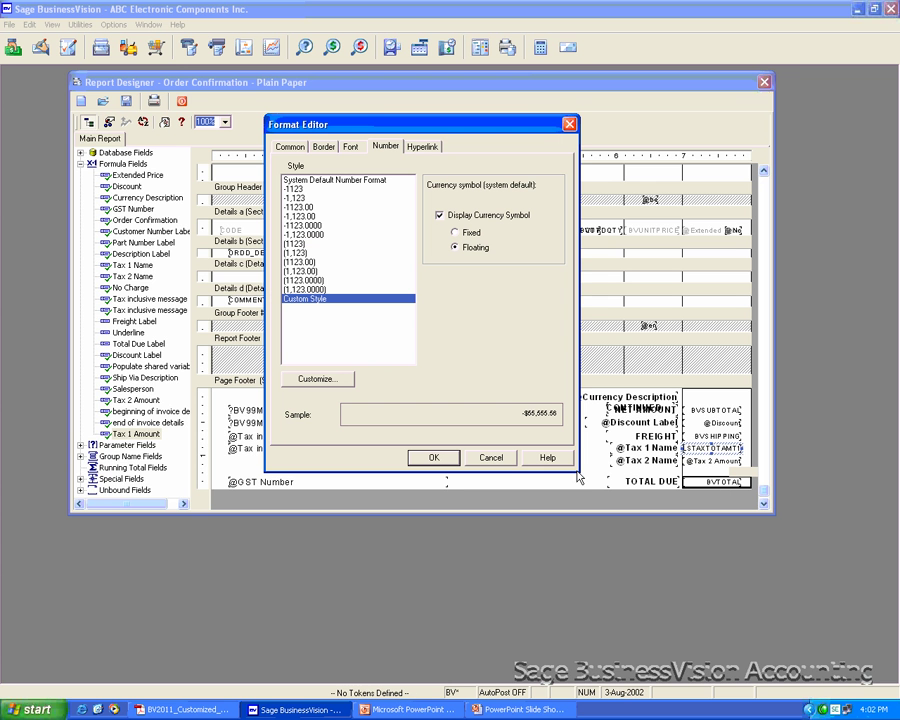
left_click(291, 150)
left_click(352, 148)
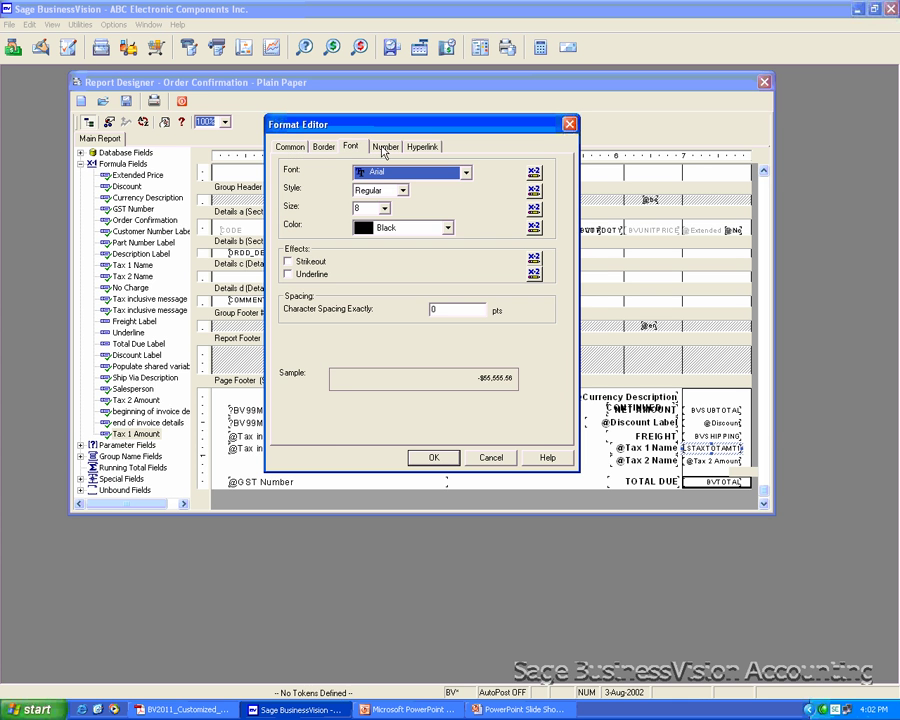
left_click(383, 149)
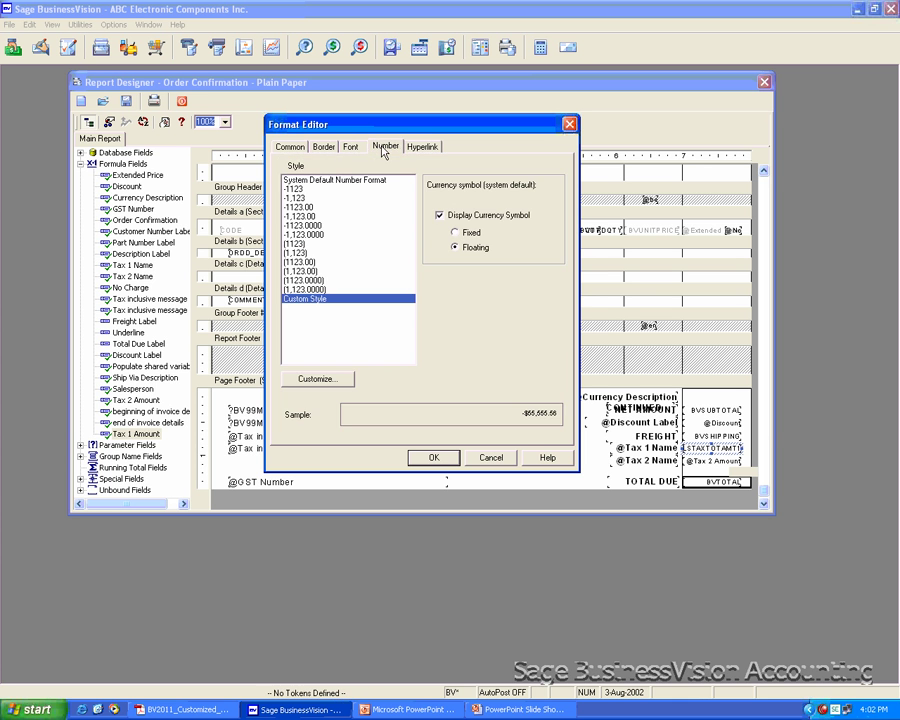
Copy the whole Suppress formula of the BVSLSTAXTOTAMT1 field and close its format settings without changes
left_click(289, 148)
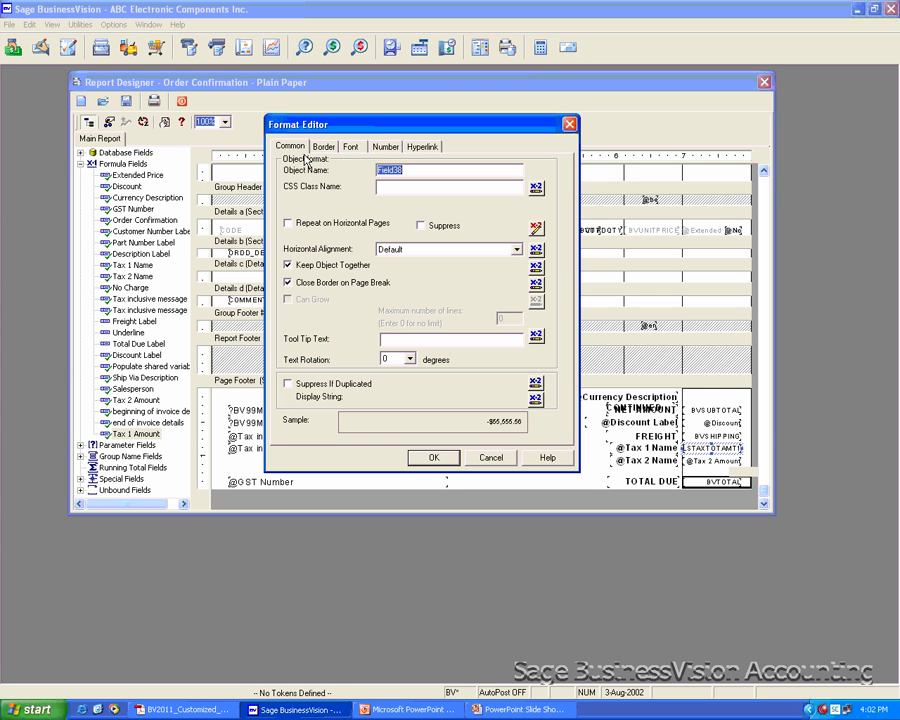
left_click(536, 229)
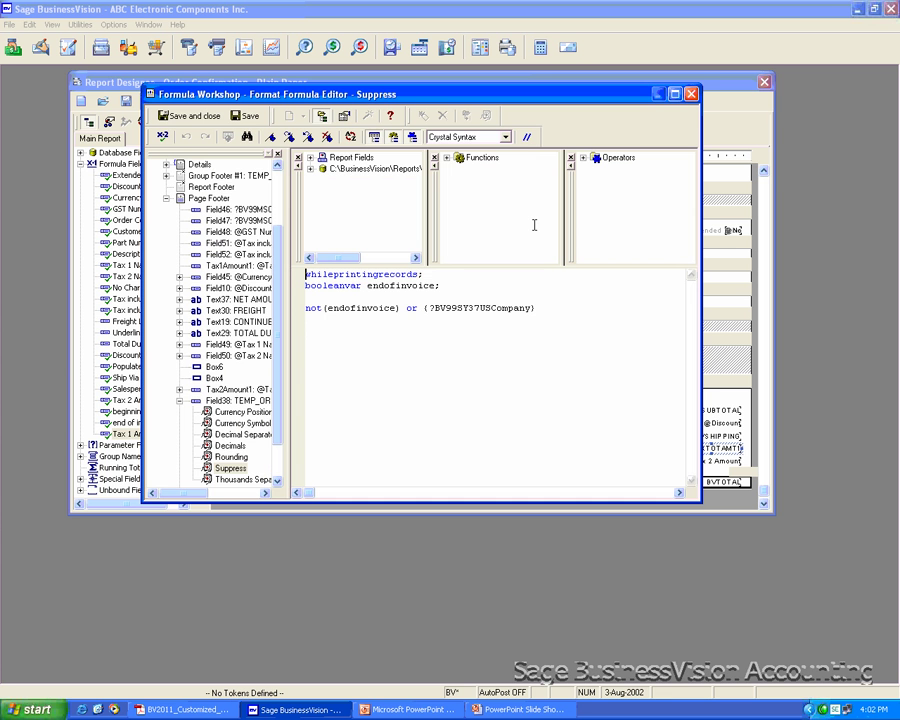
left_click_drag(425, 274, 540, 333)
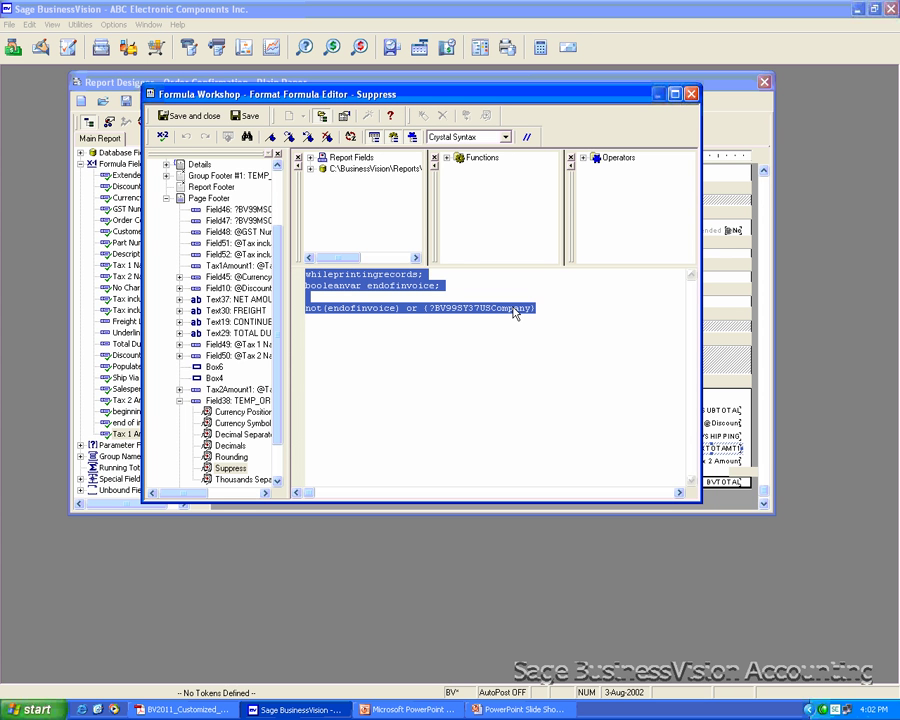
right_click(515, 313)
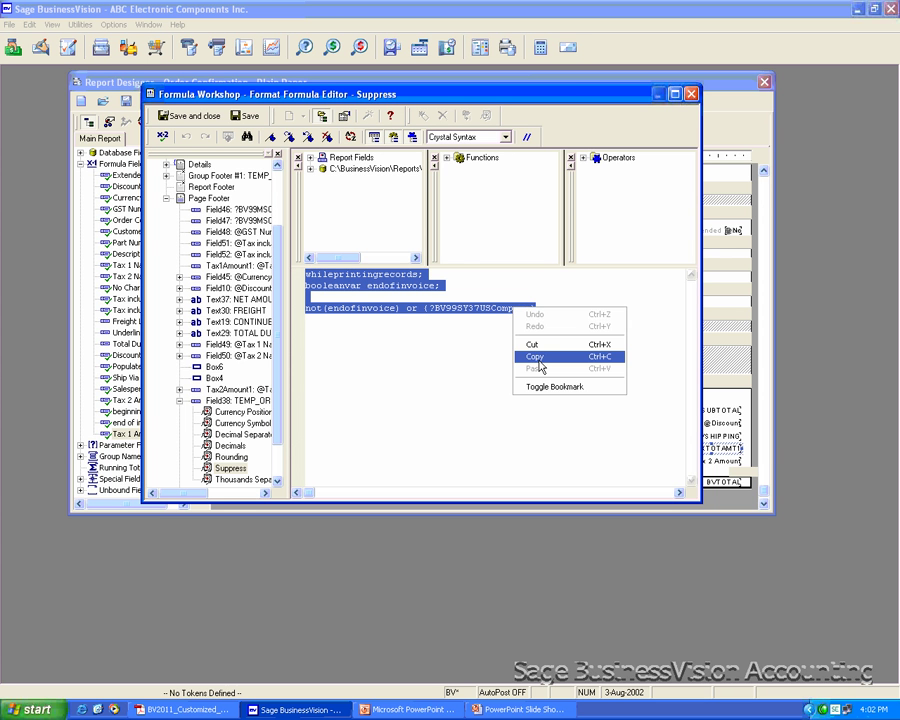
left_click(540, 357)
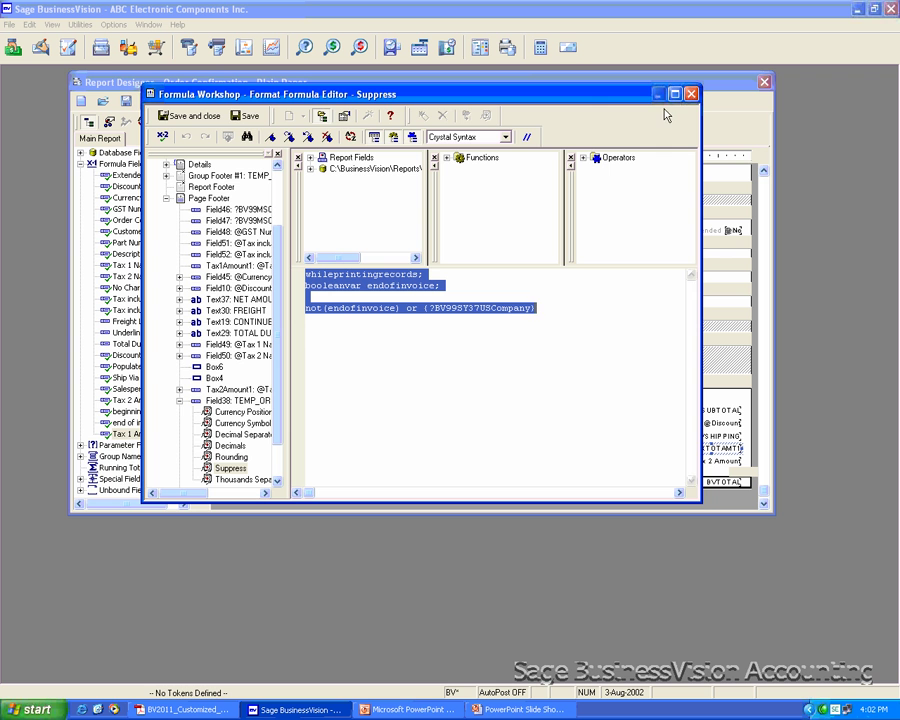
left_click(689, 94)
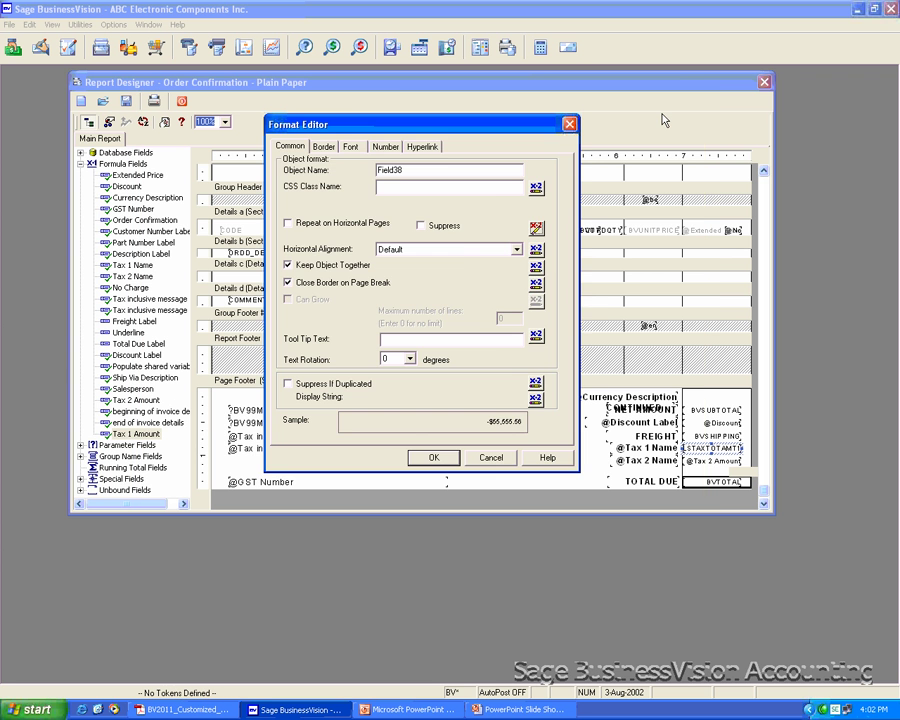
left_click(500, 460)
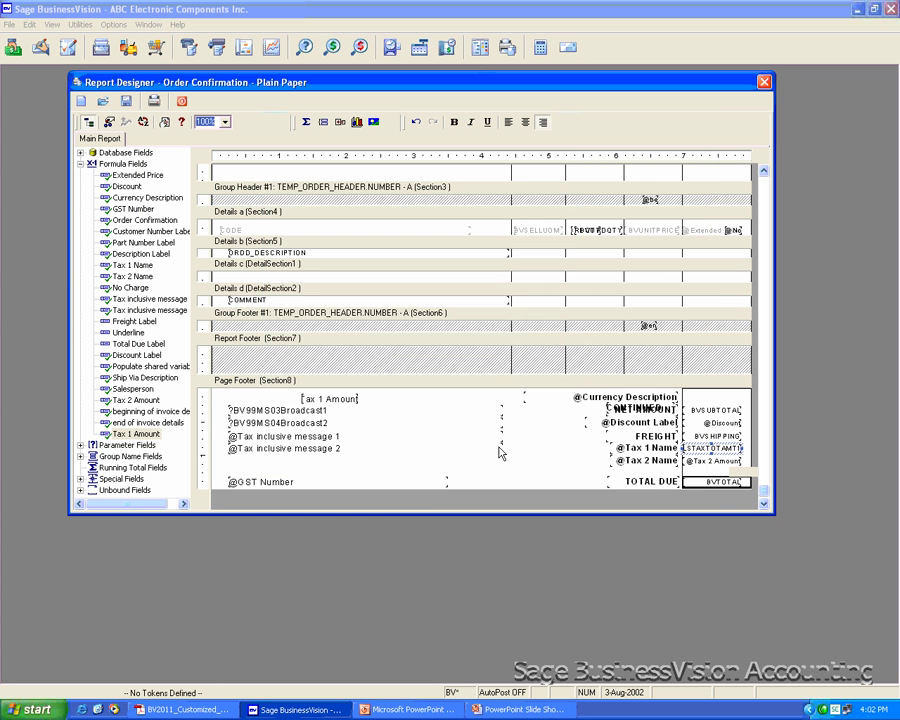
Paste the copied formula as the Suppress condition of the Tax 1 Amount field in the Page Footer, then save and apply it
left_click(334, 400)
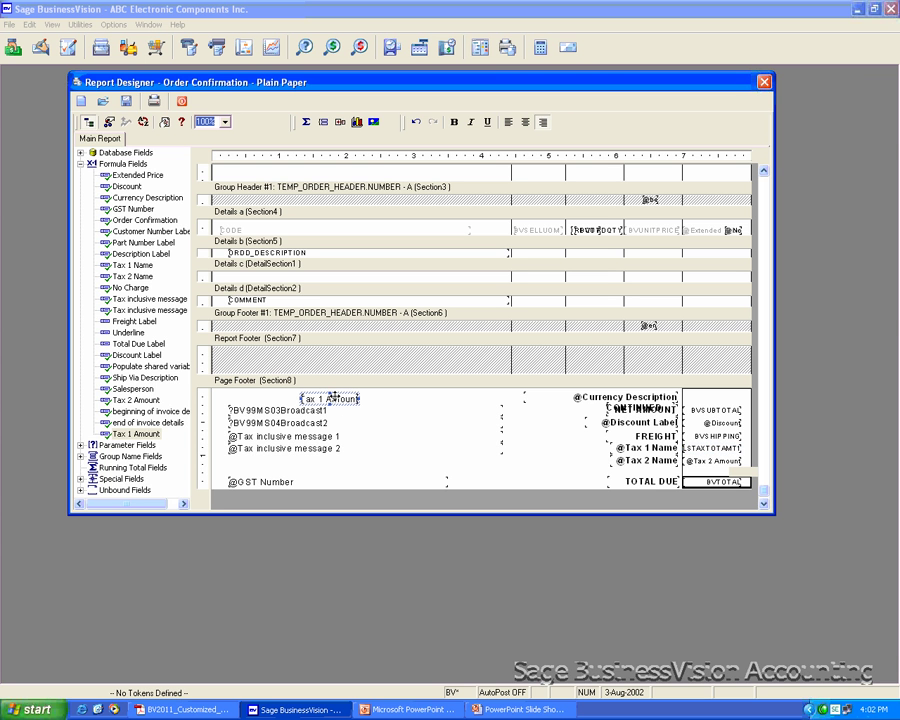
right_click(336, 399)
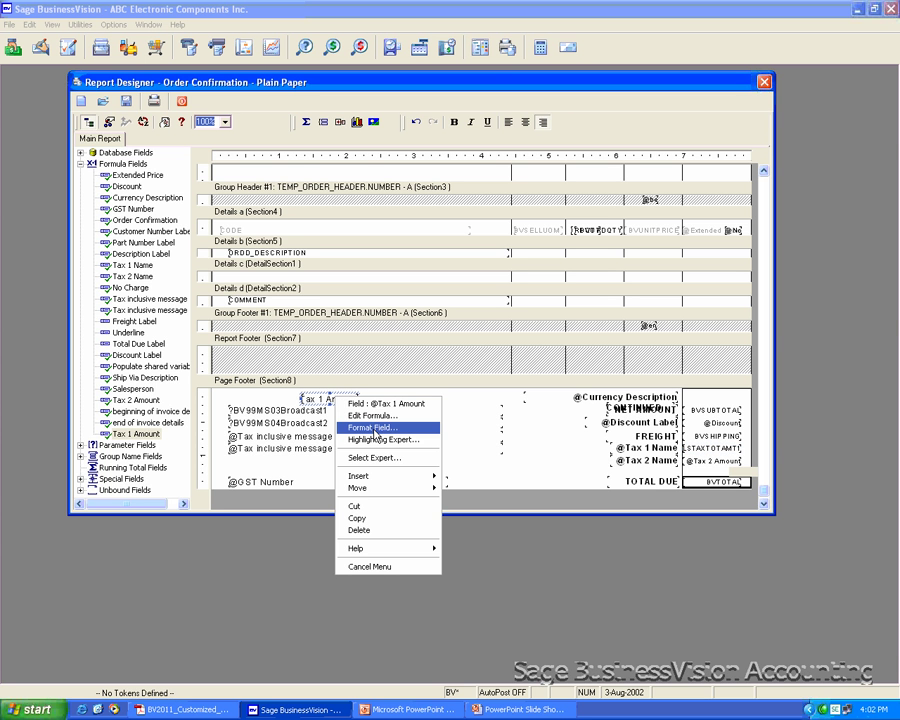
left_click(372, 427)
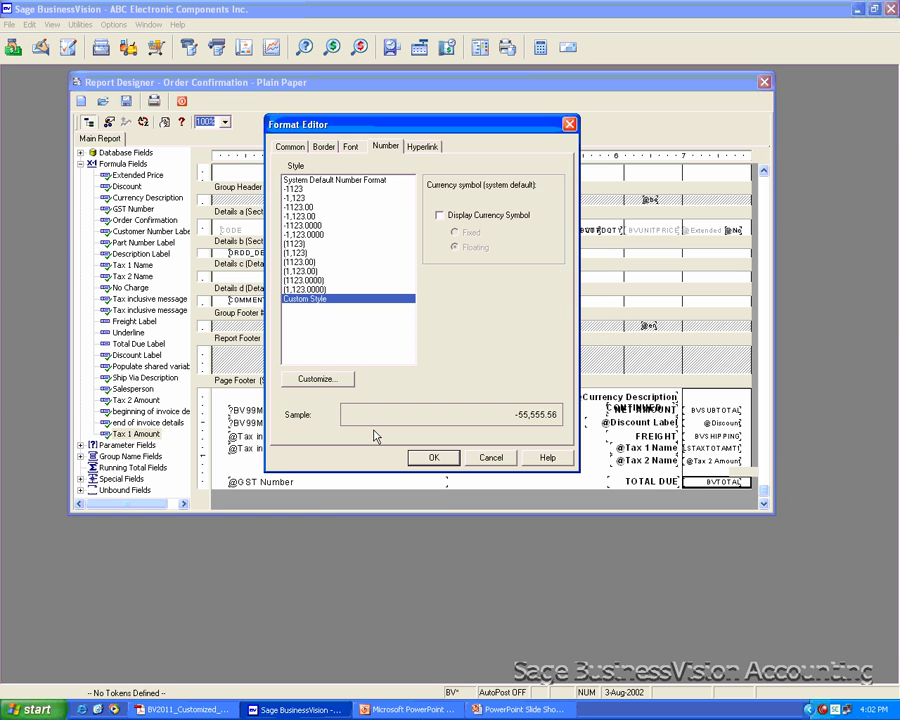
left_click(291, 148)
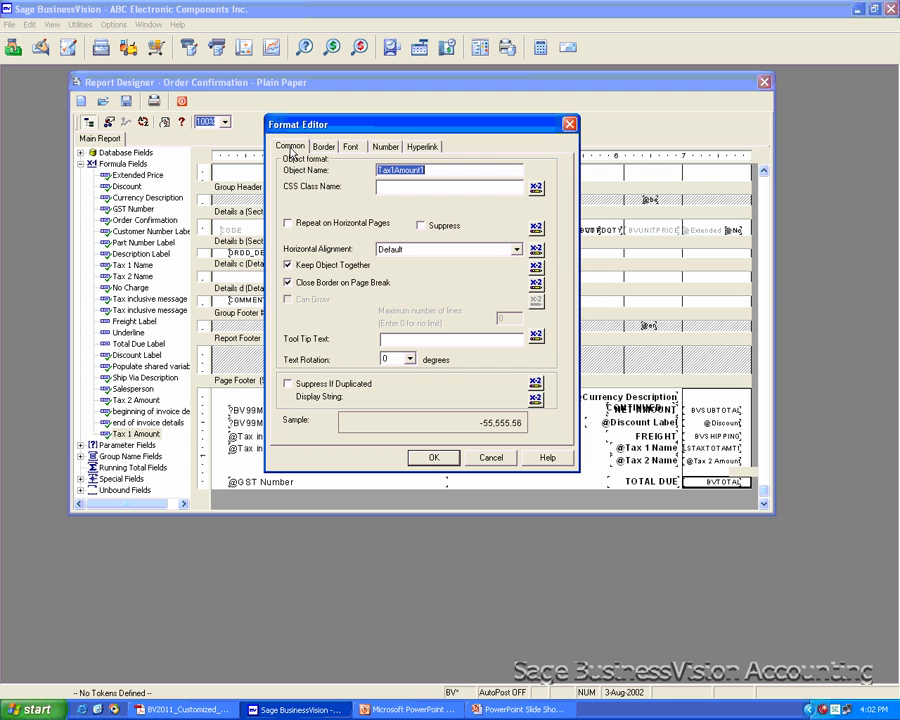
left_click(536, 229)
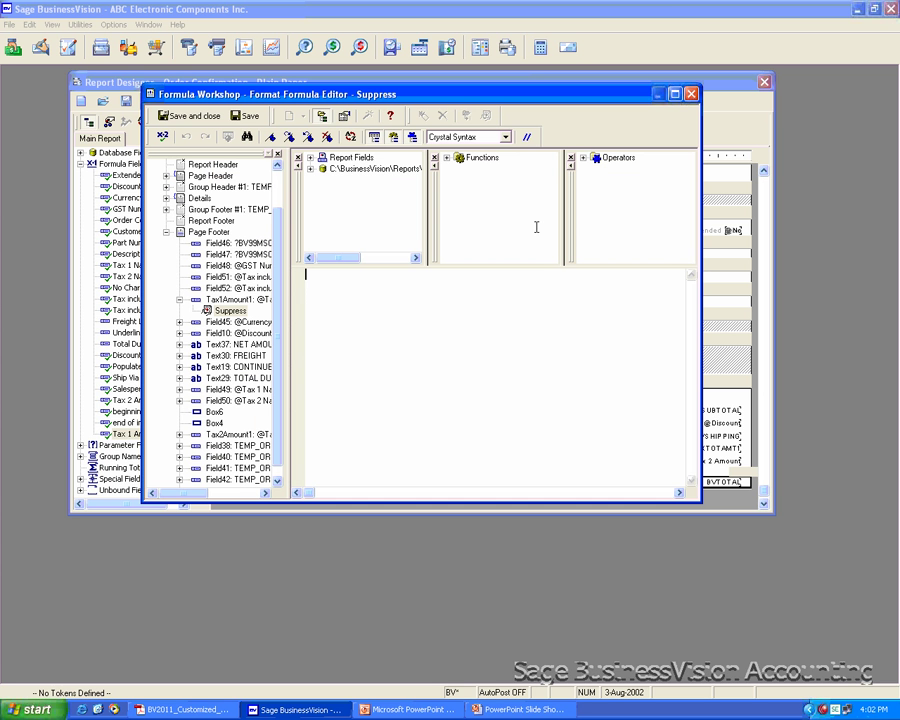
right_click(362, 311)
left_click(401, 366)
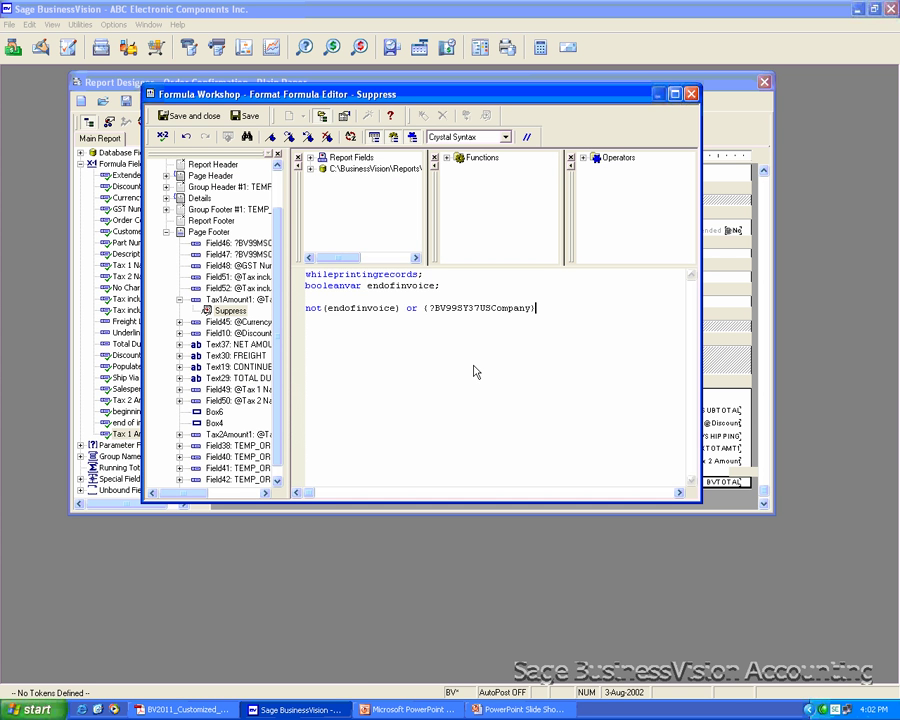
left_click(190, 117)
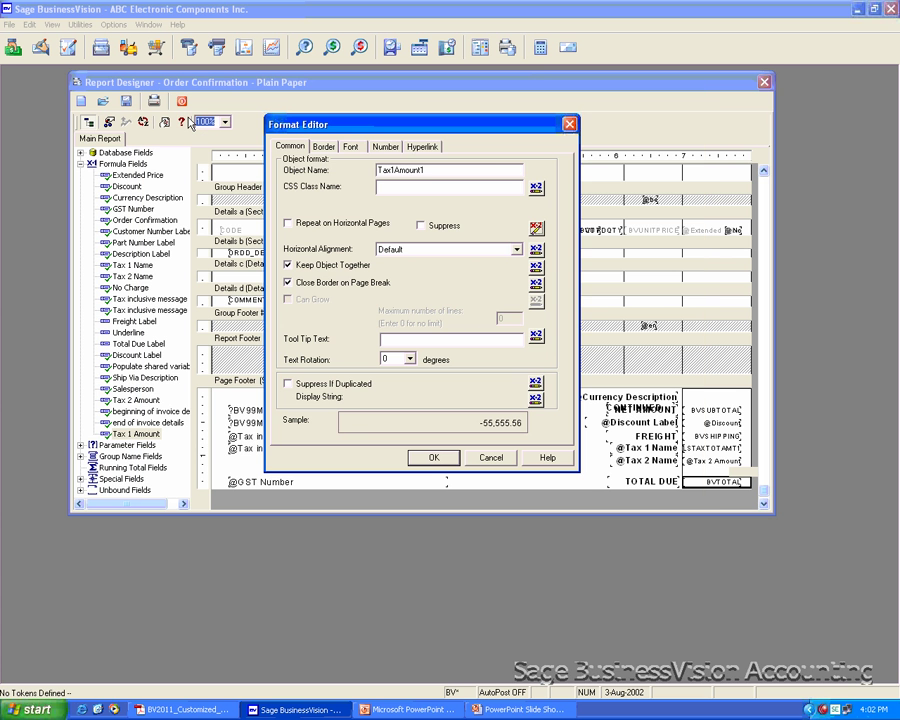
left_click(430, 459)
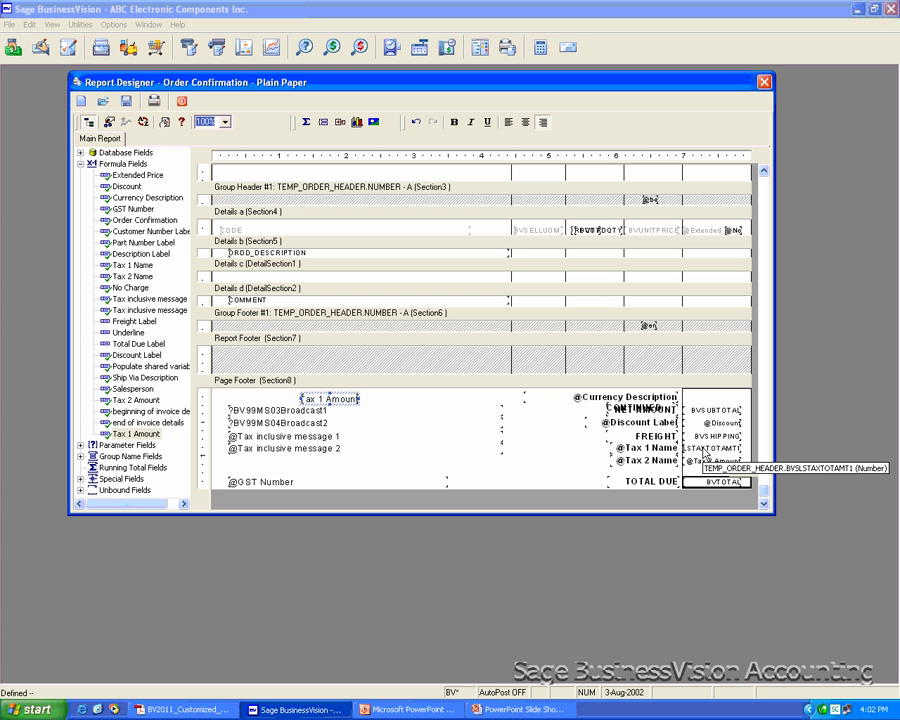
Check the font settings of the BVSLSTAXTOTAMT1 field beside Tax 1 Name and close them without changes
right_click(705, 454)
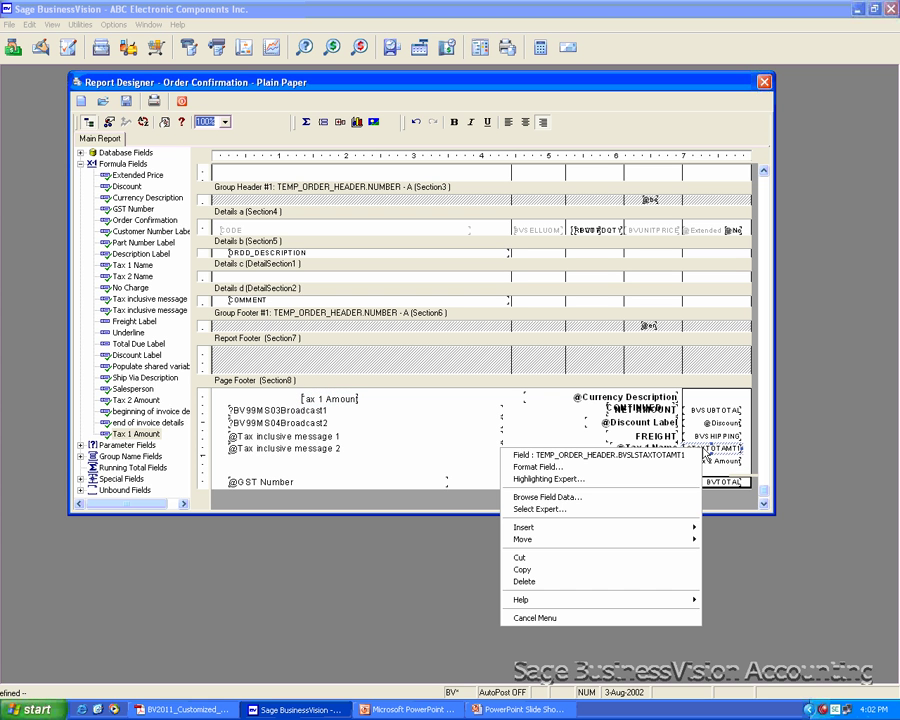
left_click(563, 473)
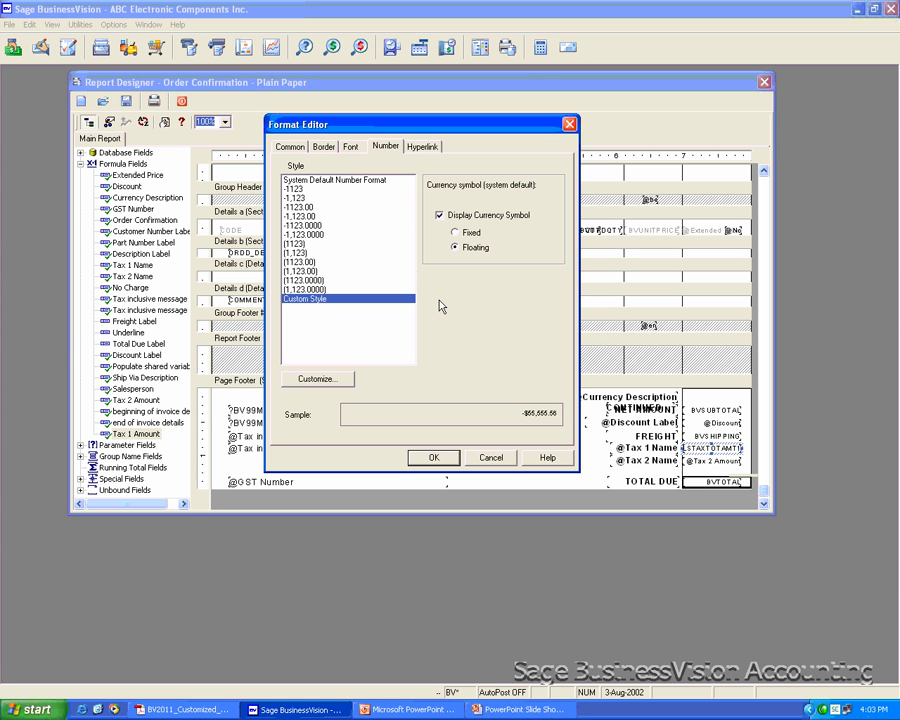
left_click(350, 146)
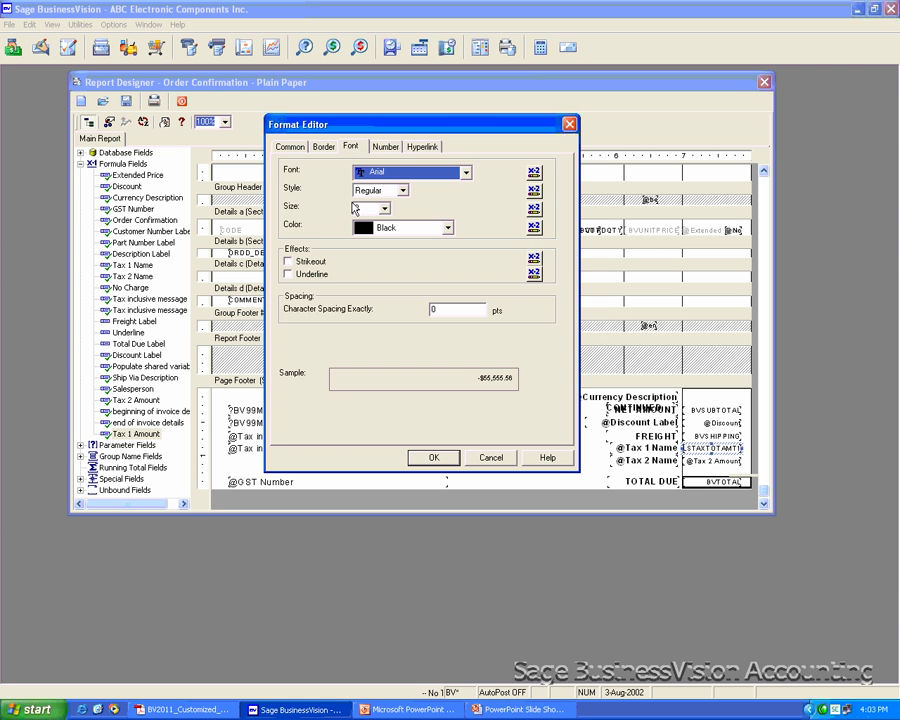
double_click(356, 208)
left_click(491, 457)
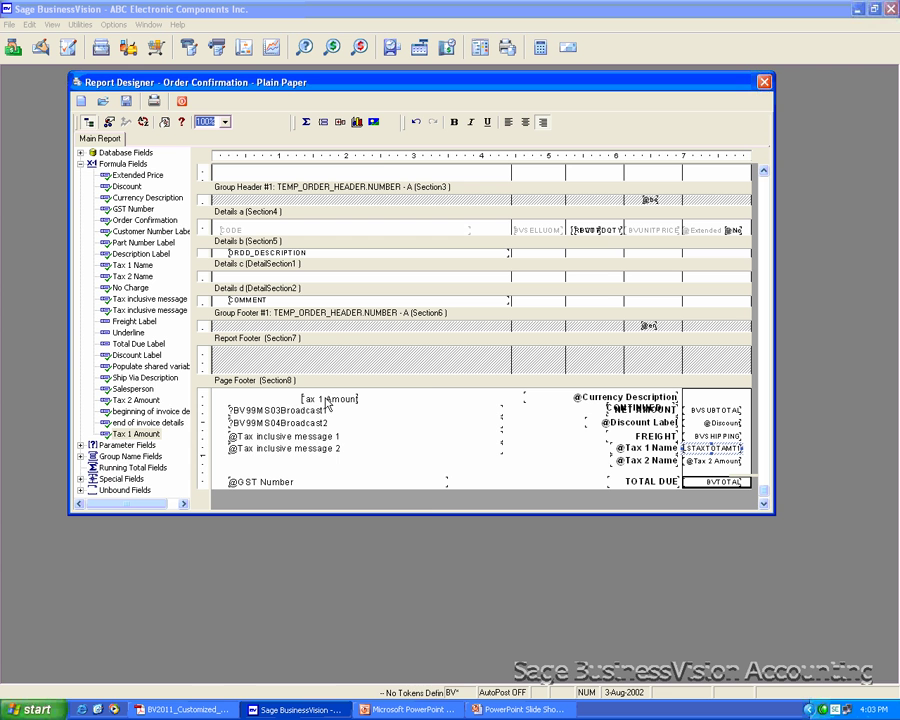
Set the font size of the Tax 1 Amount field in the Page Footer to 8
right_click(327, 403)
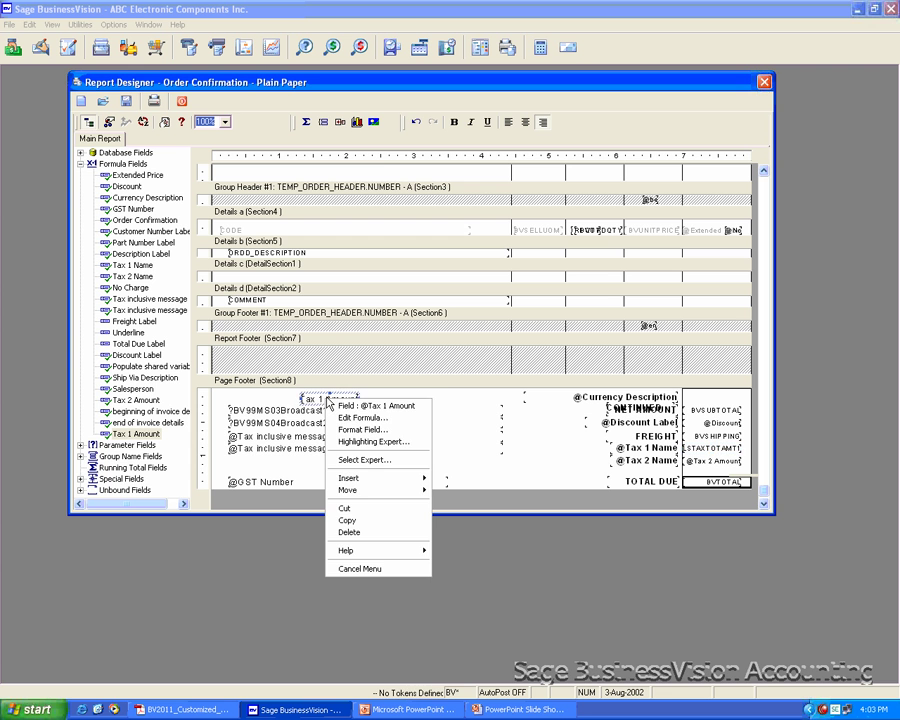
left_click(371, 431)
left_click(351, 147)
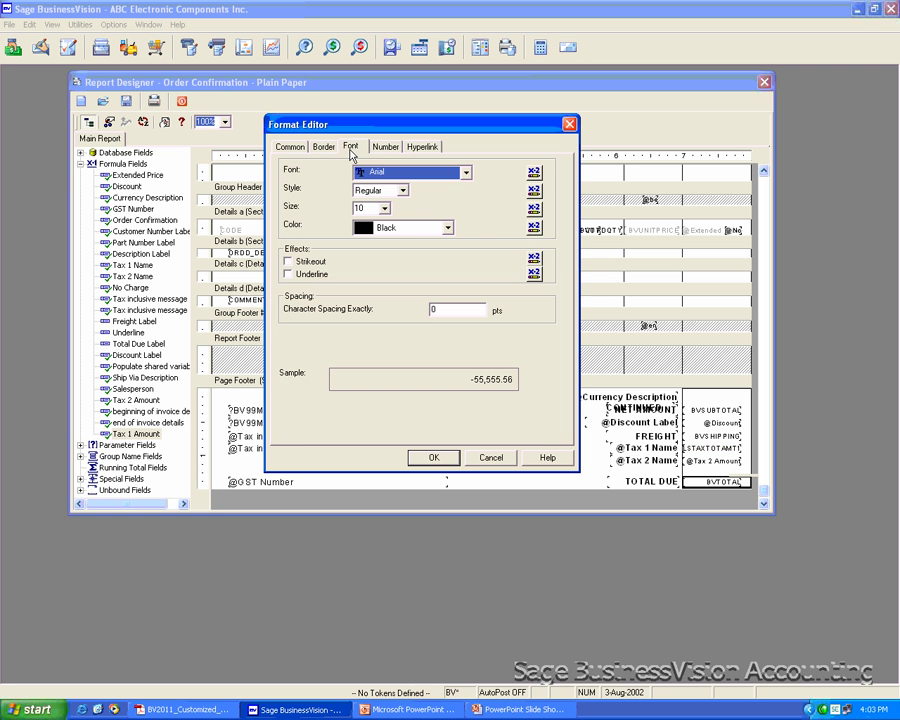
left_click(384, 209)
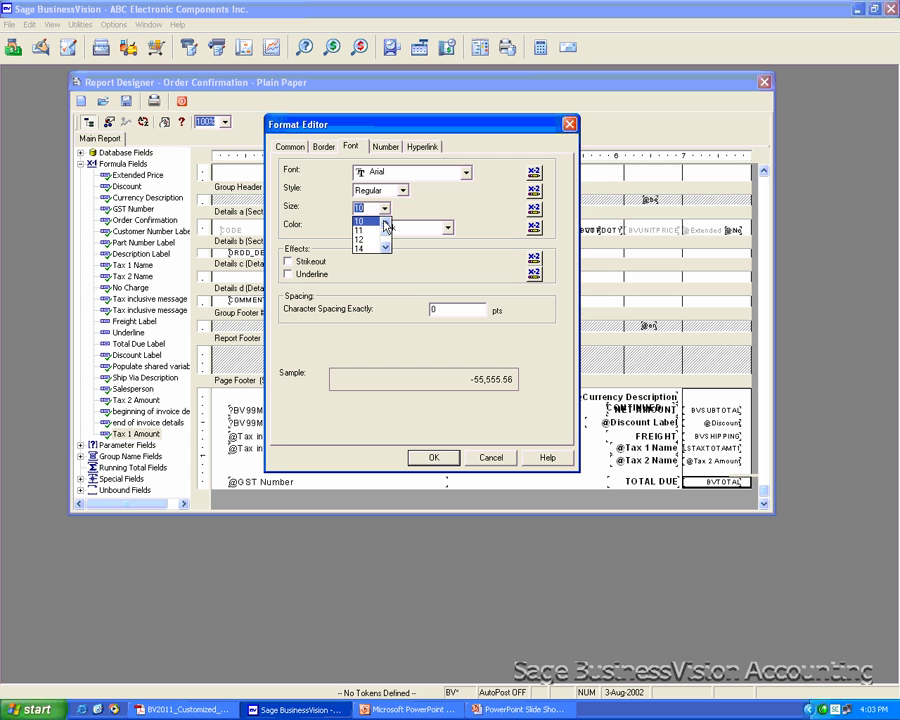
scroll(385, 225, "up", 1)
left_click(359, 221)
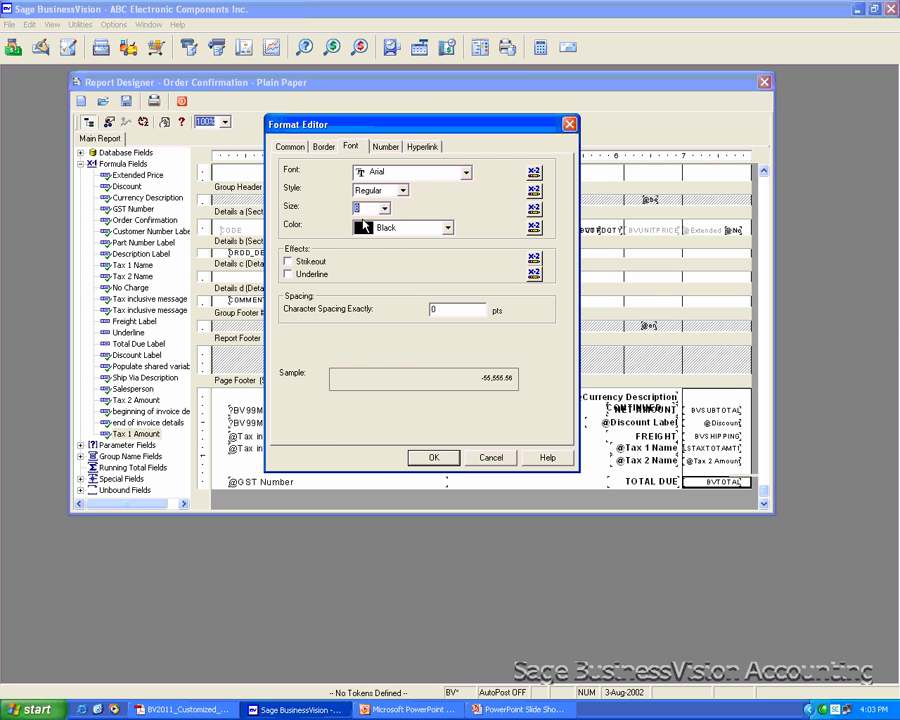
left_click(432, 459)
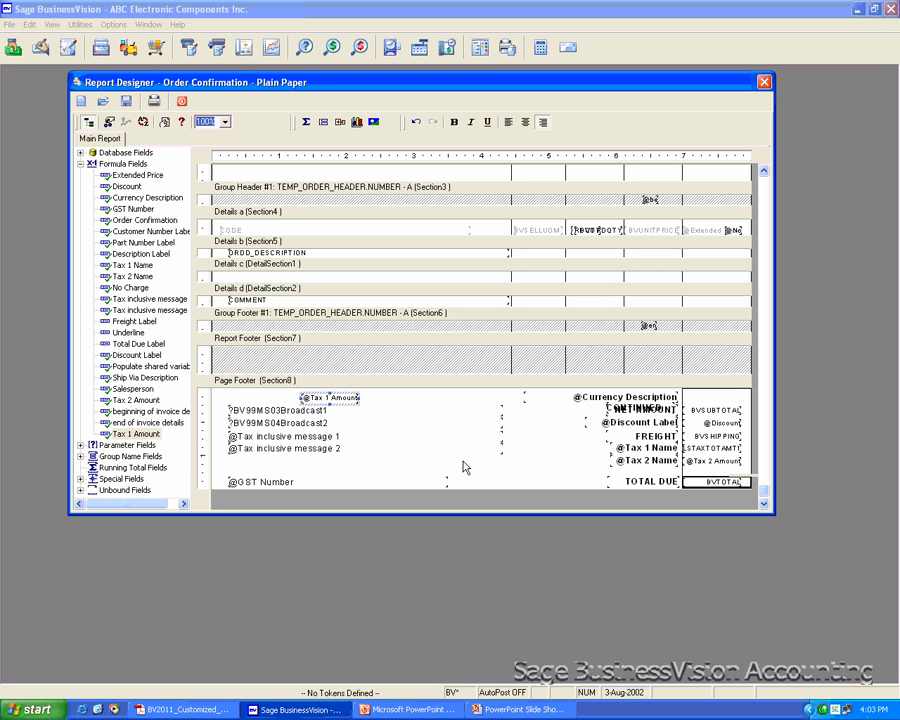
Copy the whole Decimal Separator formula from the BVSLSTAXTOTAMT1 field's custom number style and close its format settings without changes
left_click(708, 448)
right_click(708, 449)
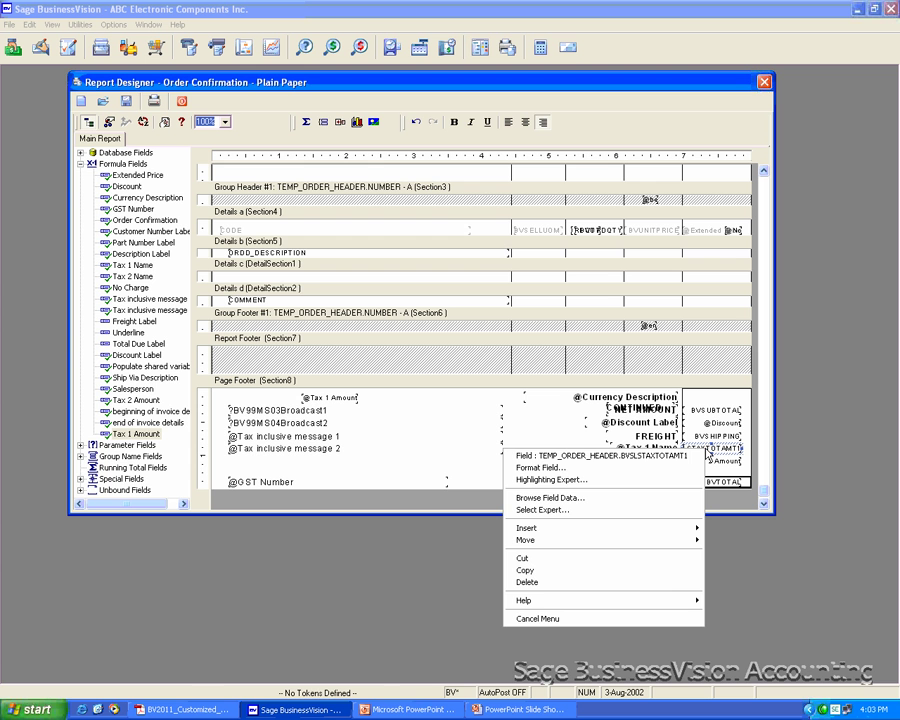
left_click(552, 469)
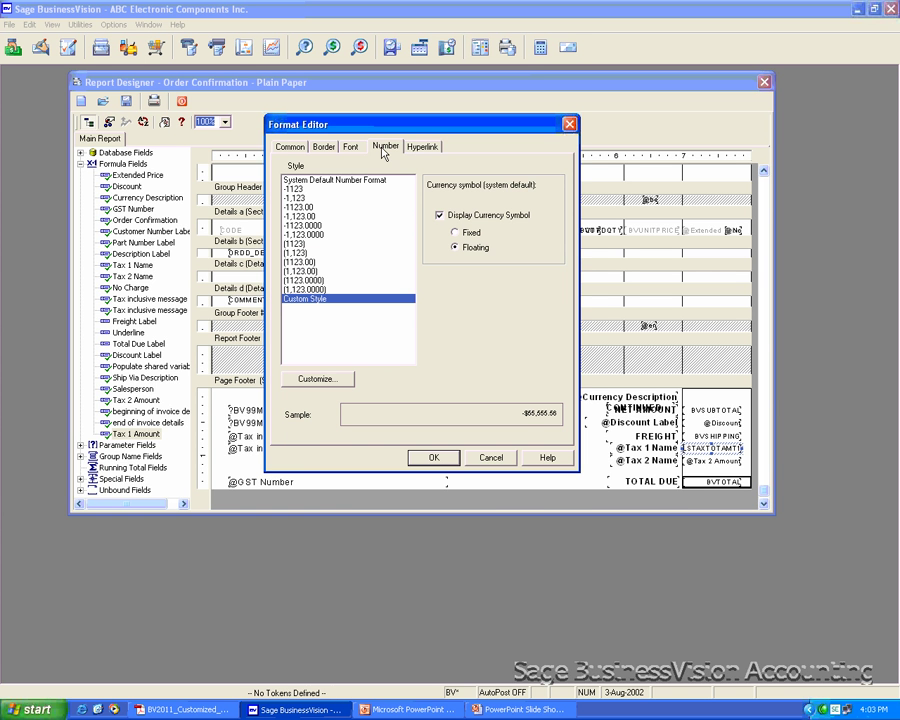
left_click(317, 380)
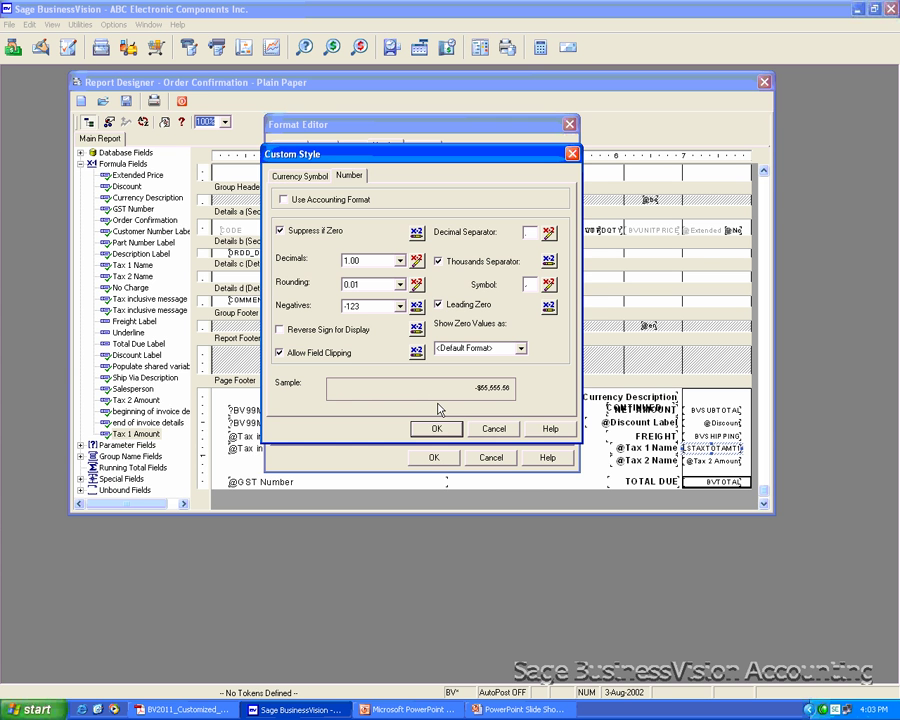
left_click(548, 233)
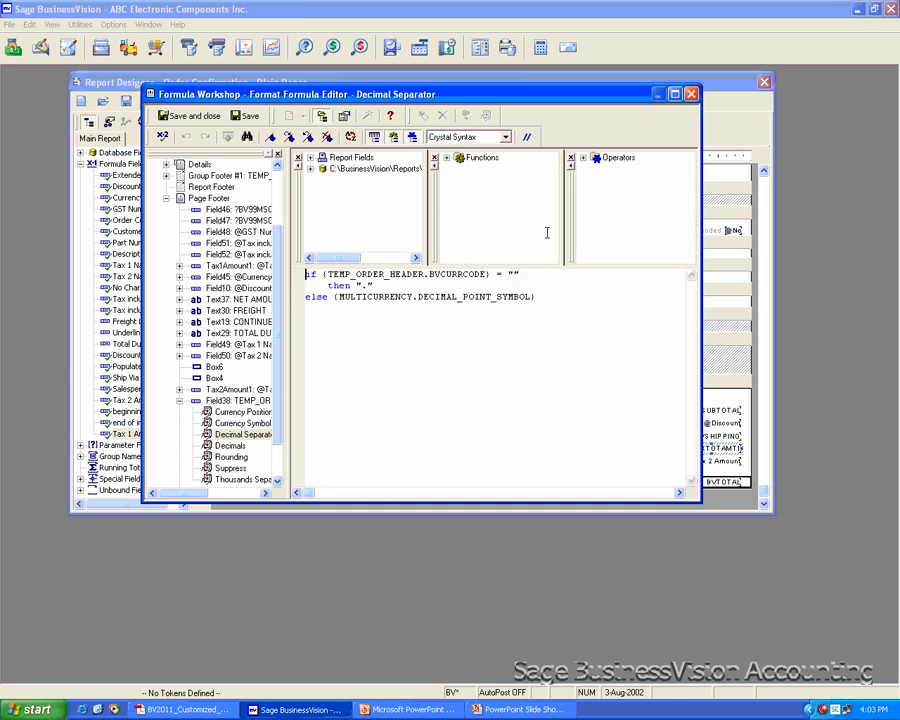
left_click_drag(306, 275, 524, 302)
key("ctrl+c")
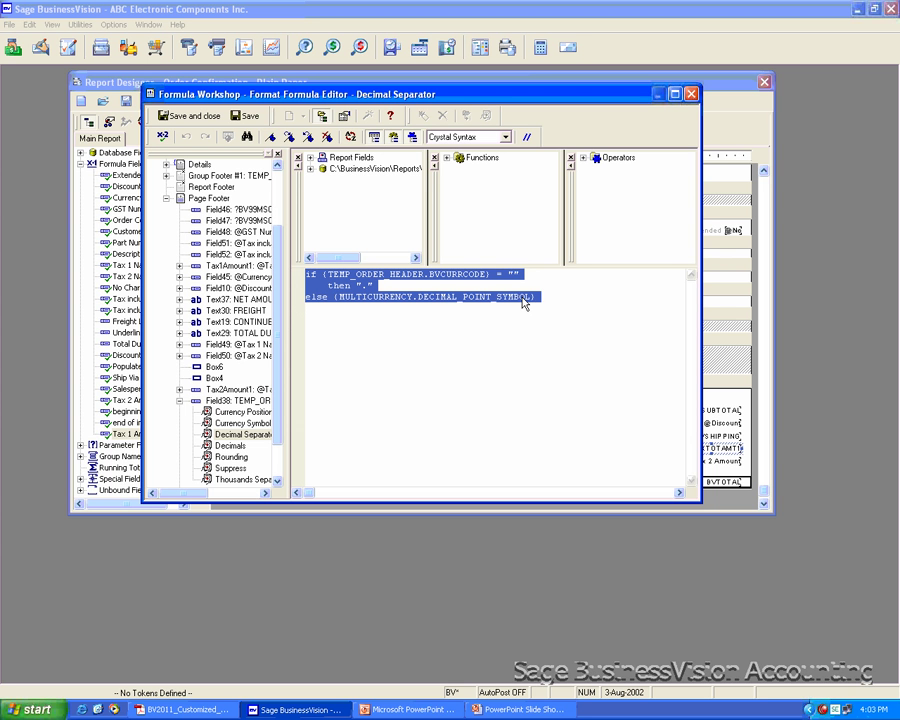
right_click(524, 301)
left_click(544, 346)
left_click(690, 94)
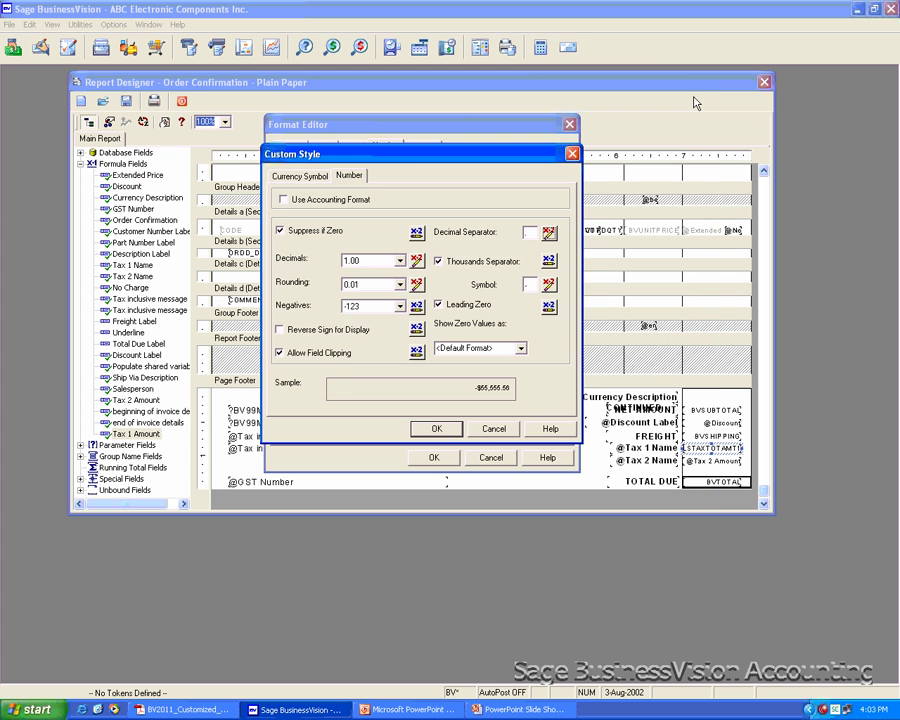
left_click(494, 429)
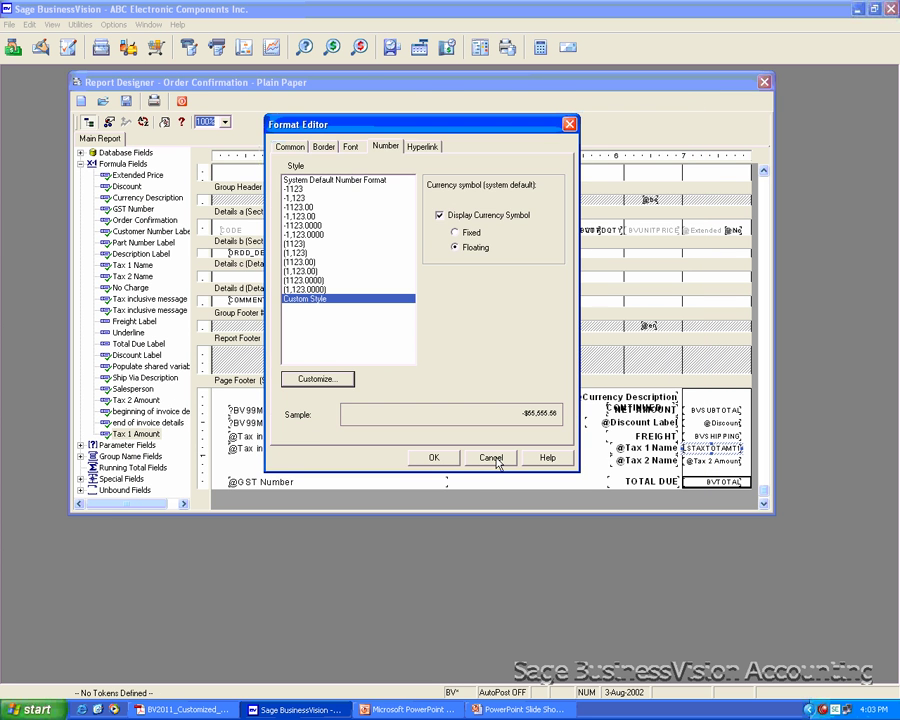
left_click(491, 458)
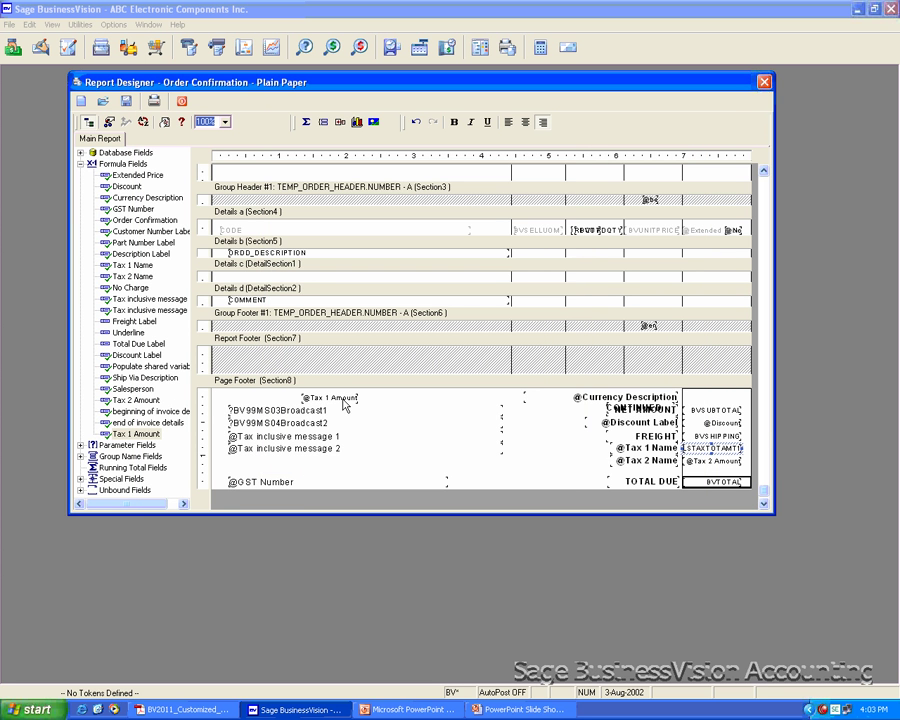
Paste the copied formula as the Decimal Separator formula in the Tax 1 Amount field's custom number style, then save and apply it
left_click(344, 399)
right_click(344, 399)
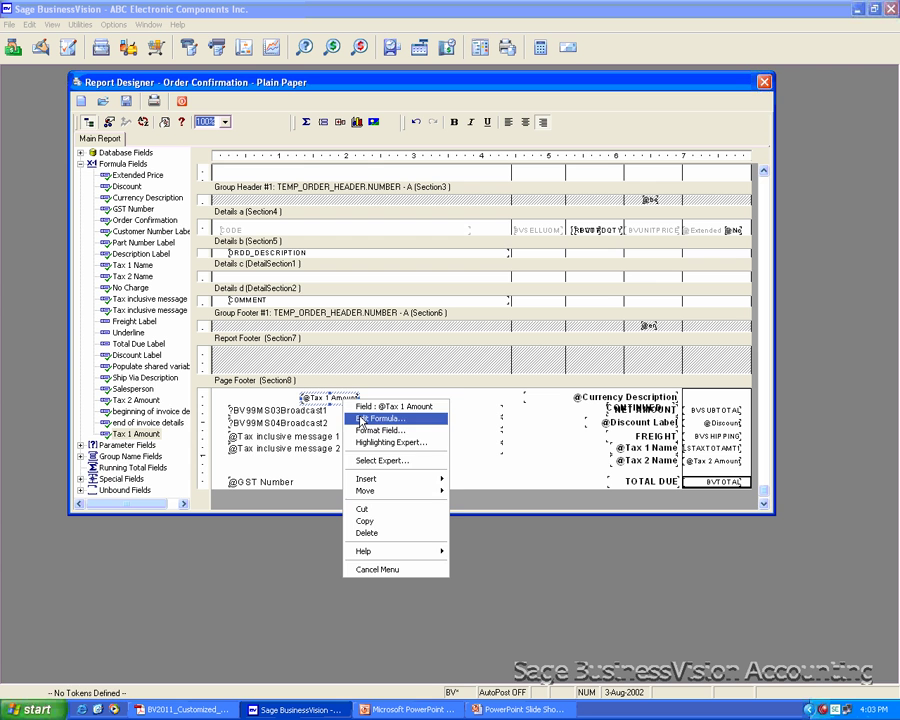
left_click(377, 431)
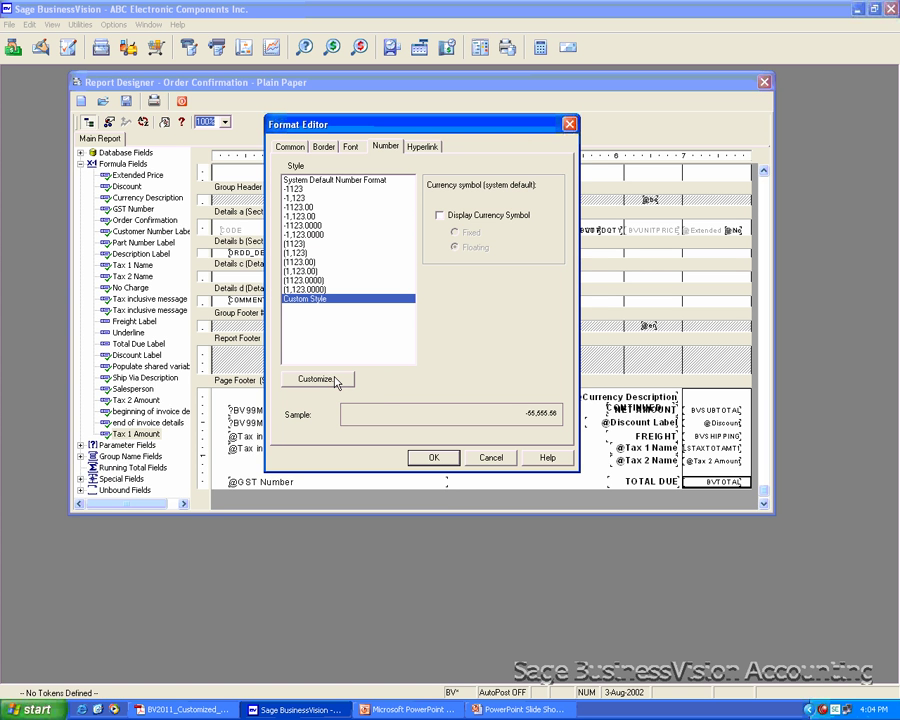
left_click(337, 380)
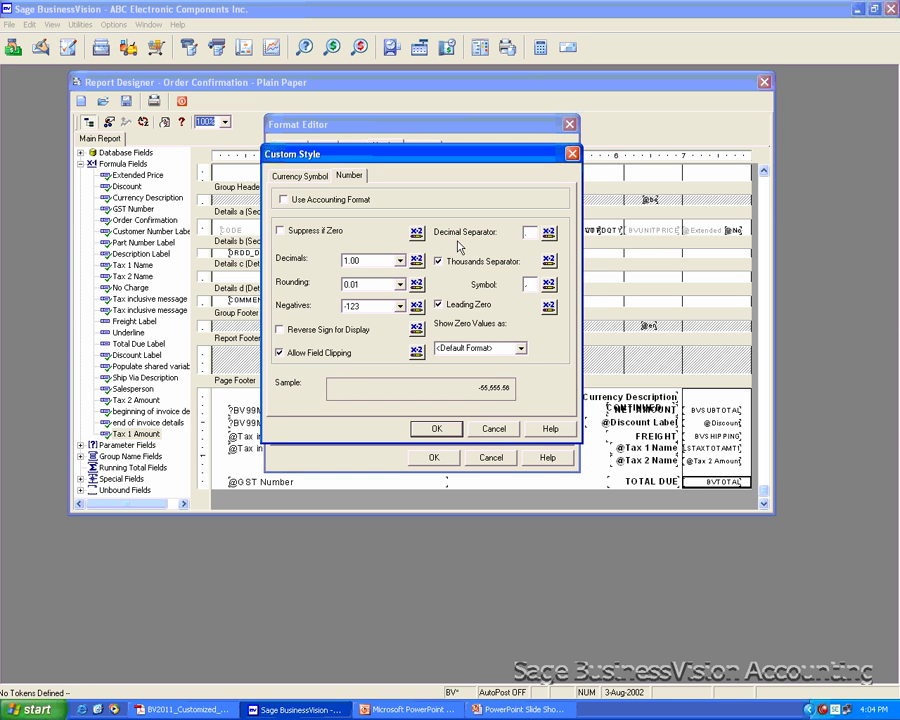
left_click(549, 233)
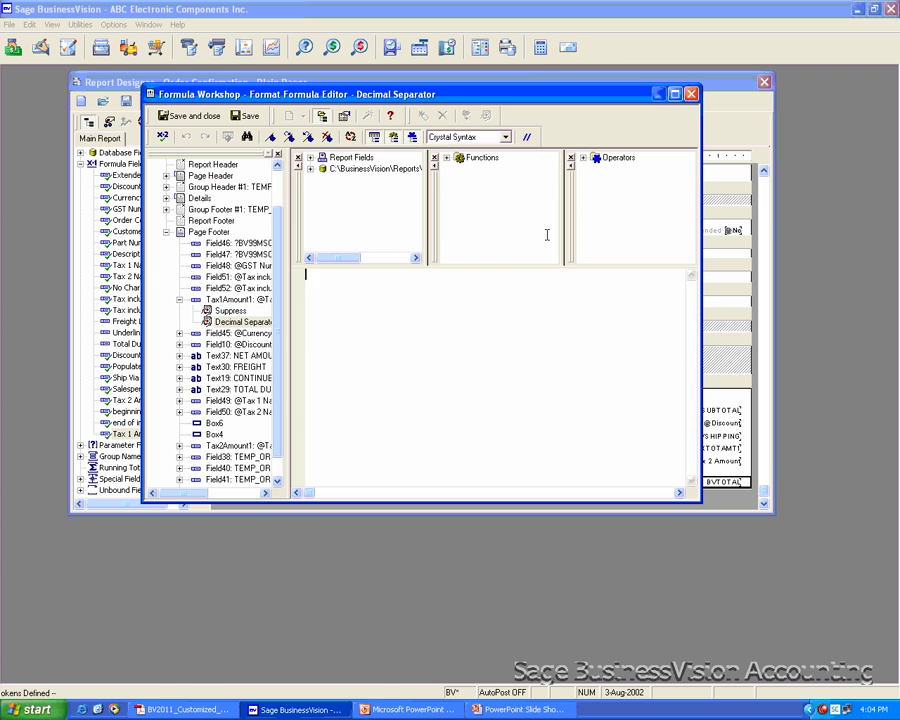
right_click(325, 300)
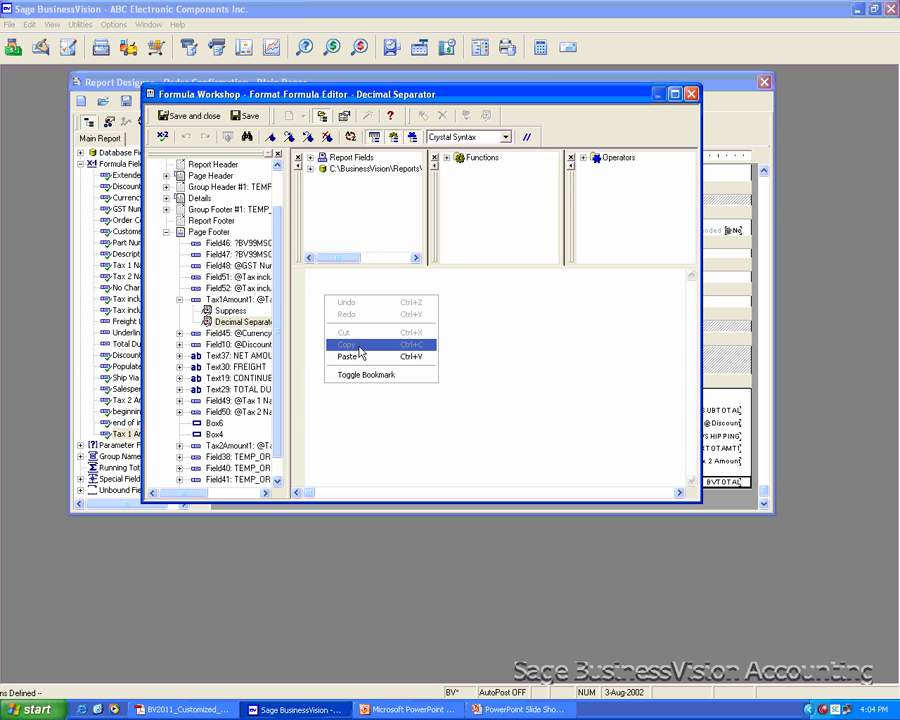
left_click(360, 356)
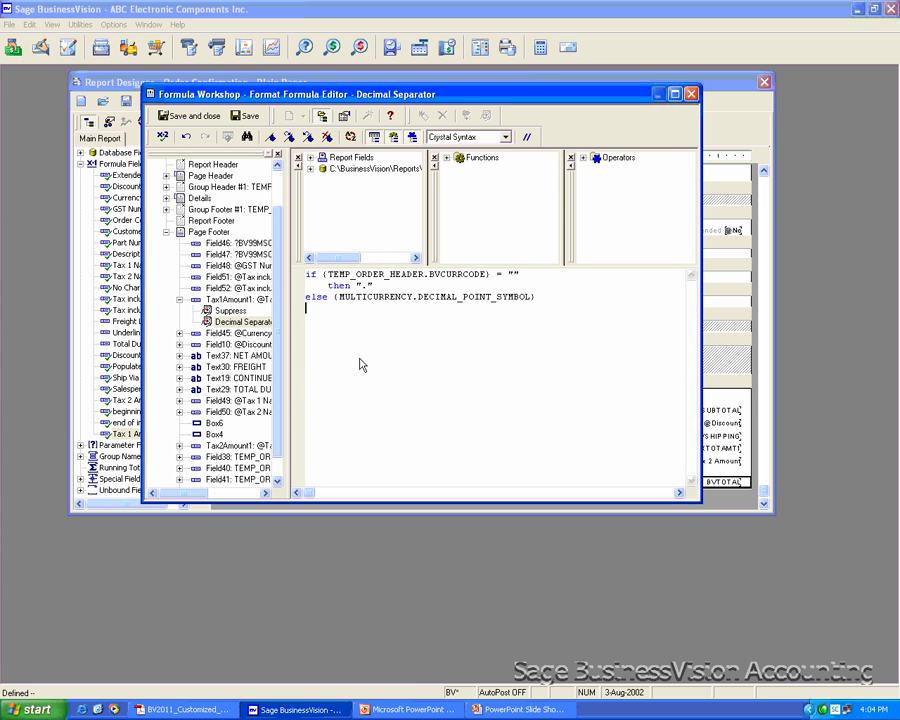
left_click(195, 117)
left_click(438, 429)
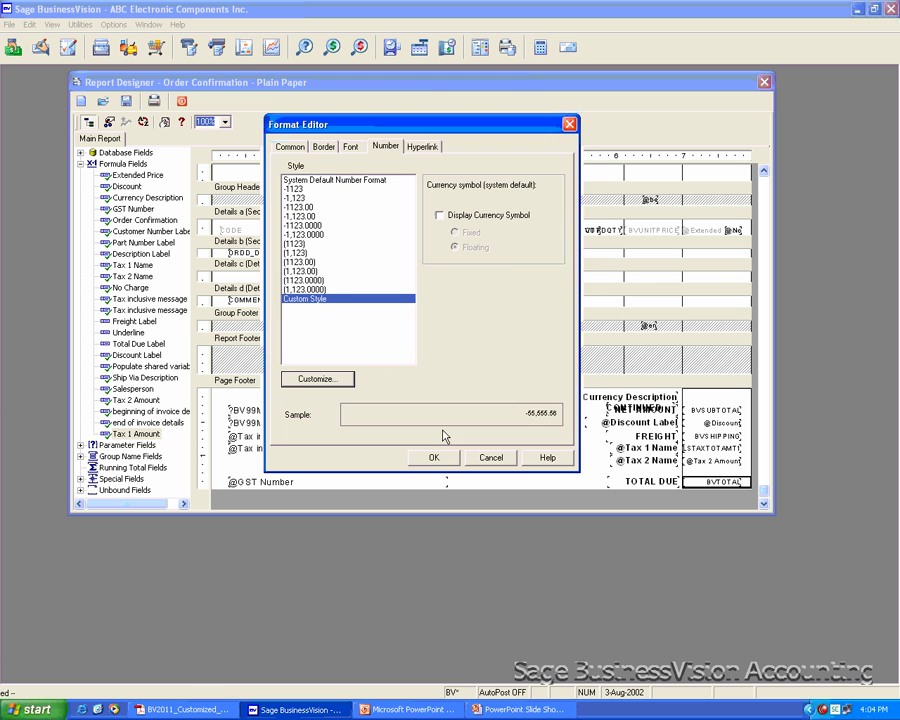
left_click(444, 461)
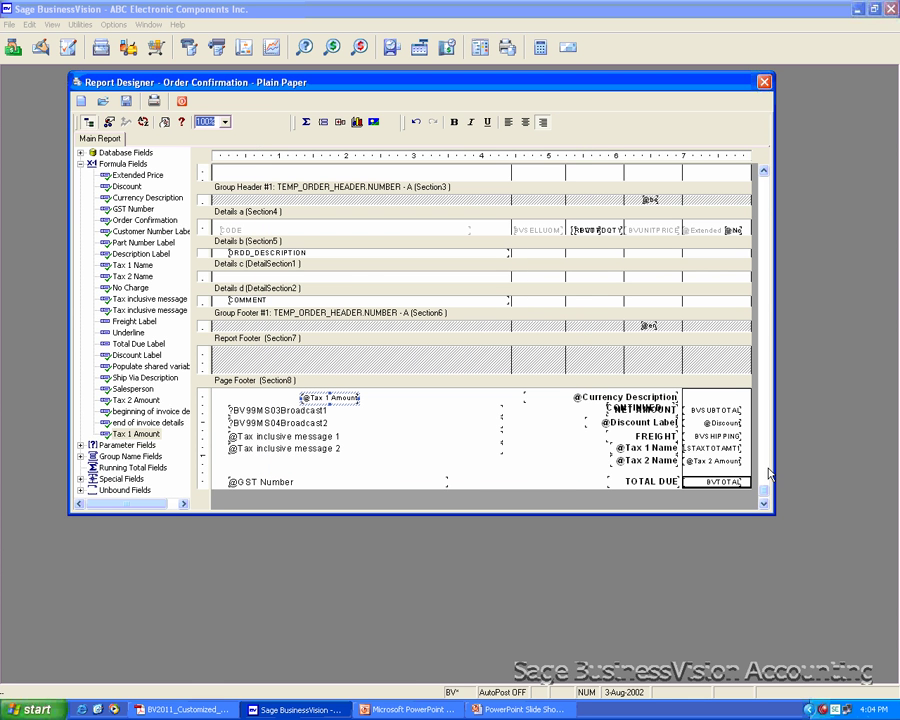
Copy the whole Thousands Separator symbol formula from the BVSLSTAXTOTAMT1 field's custom number style and close its format settings without changes
left_click(732, 449)
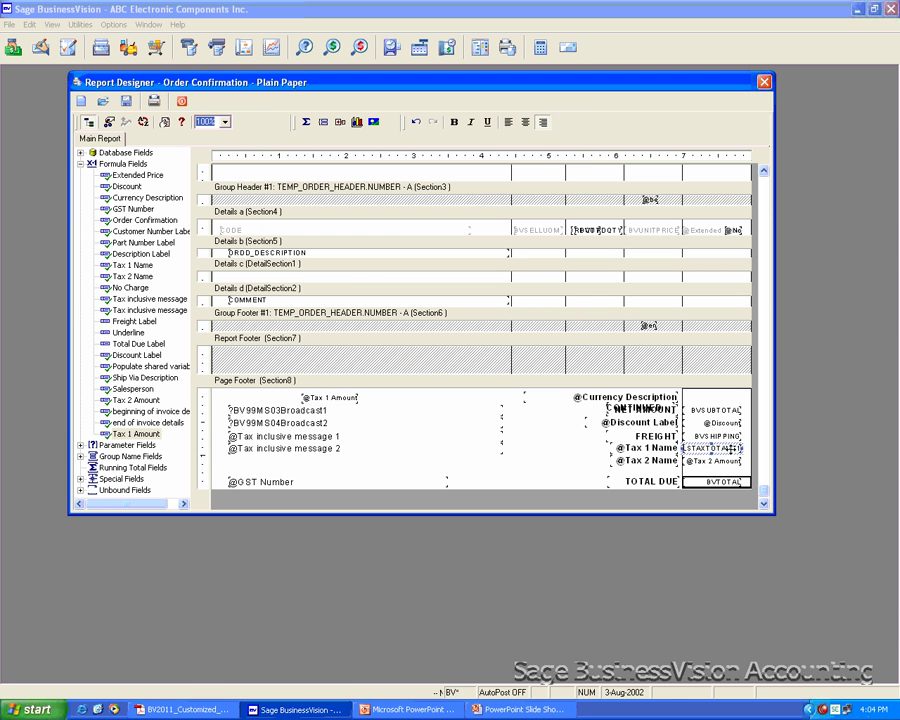
right_click(732, 449)
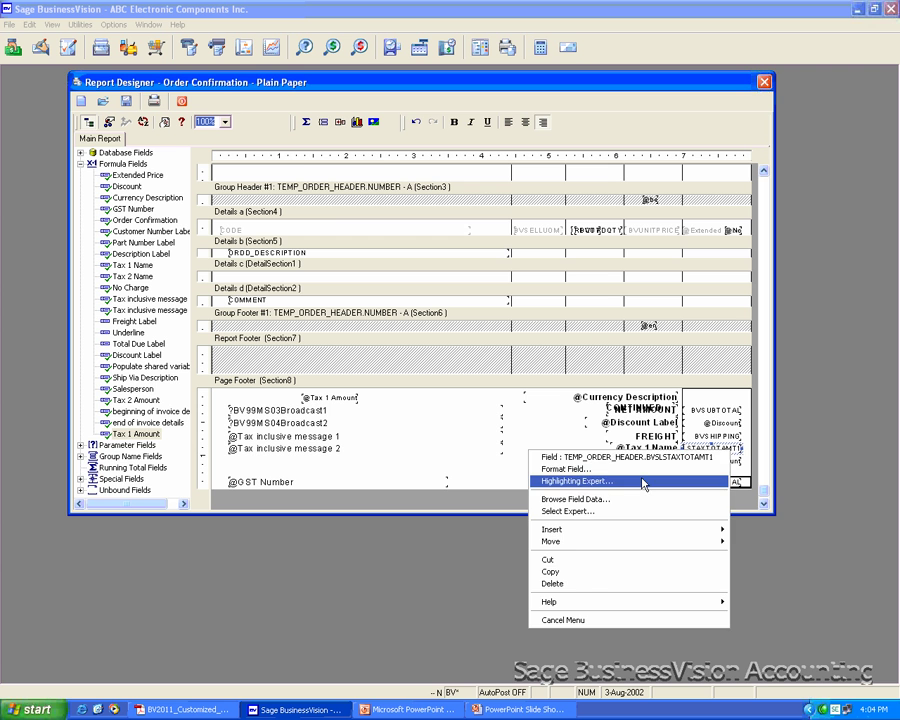
left_click(569, 470)
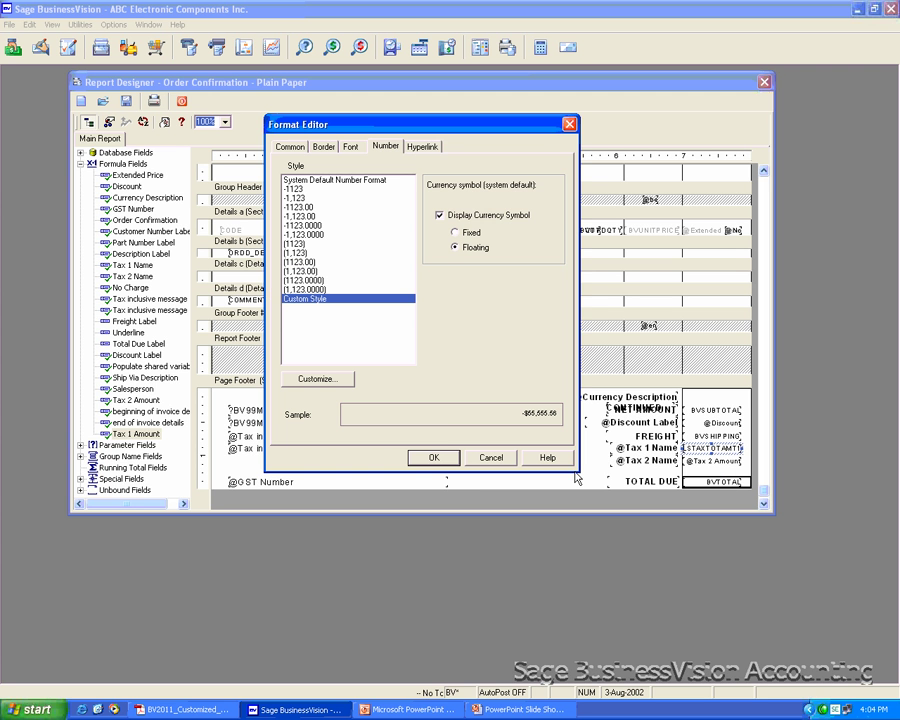
left_click(312, 383)
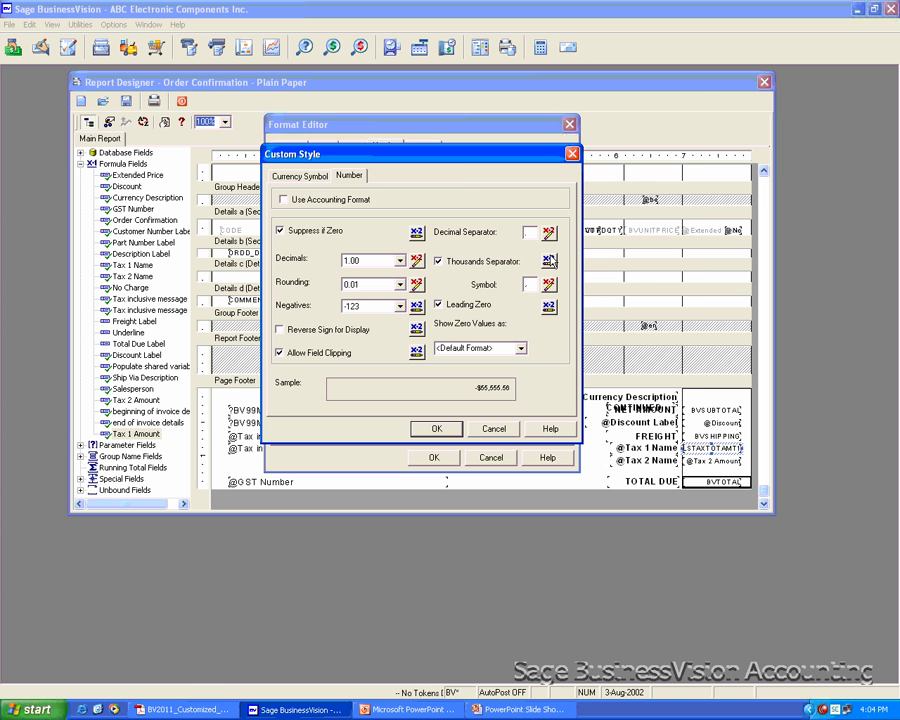
left_click(547, 286)
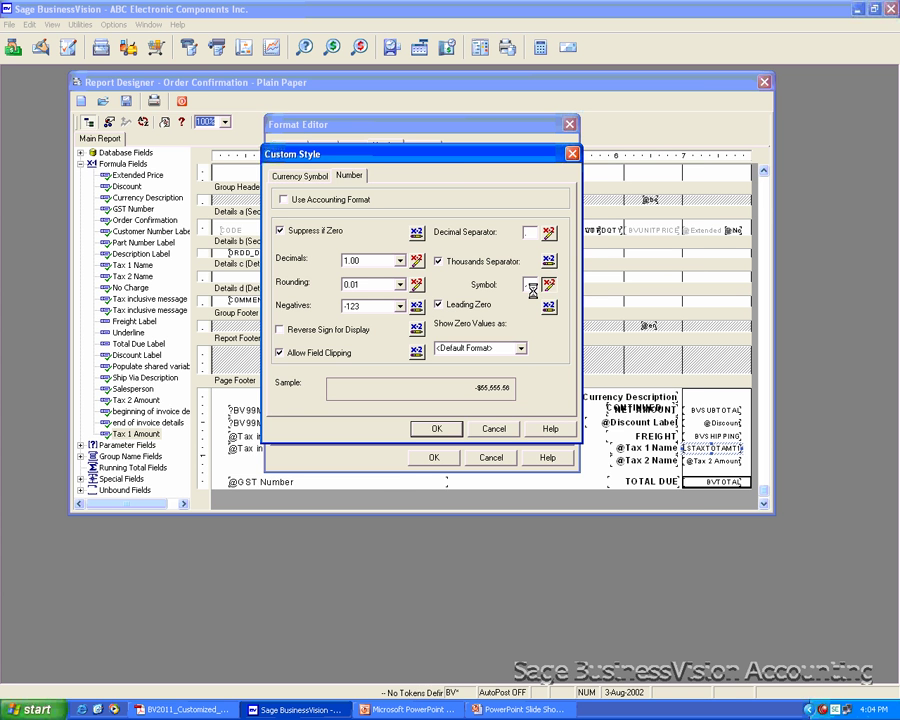
left_click_drag(306, 274, 529, 302)
right_click(527, 298)
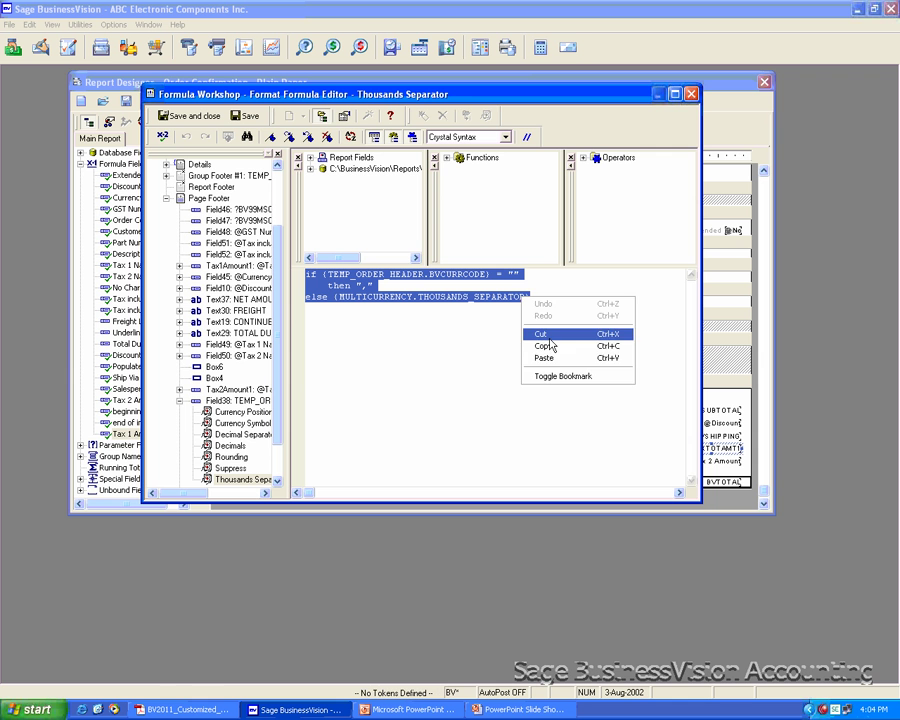
left_click(549, 345)
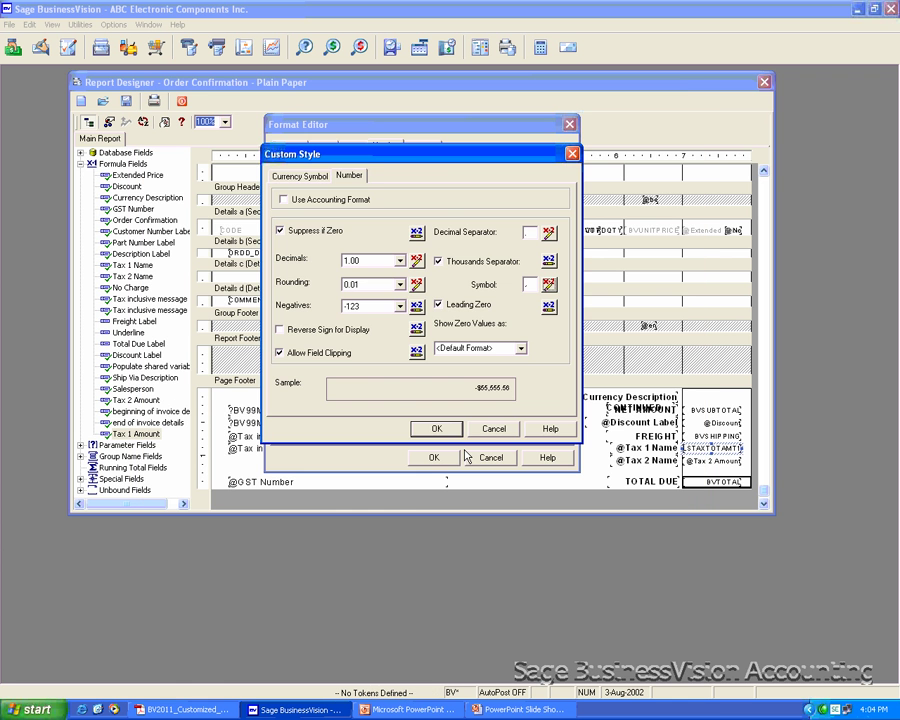
left_click(486, 432)
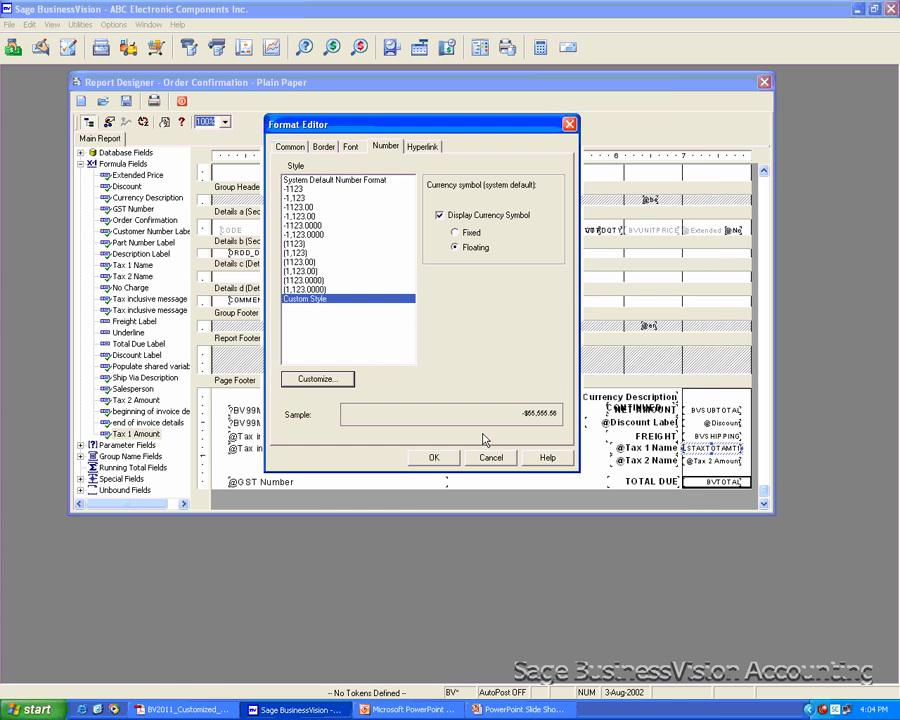
key("Return")
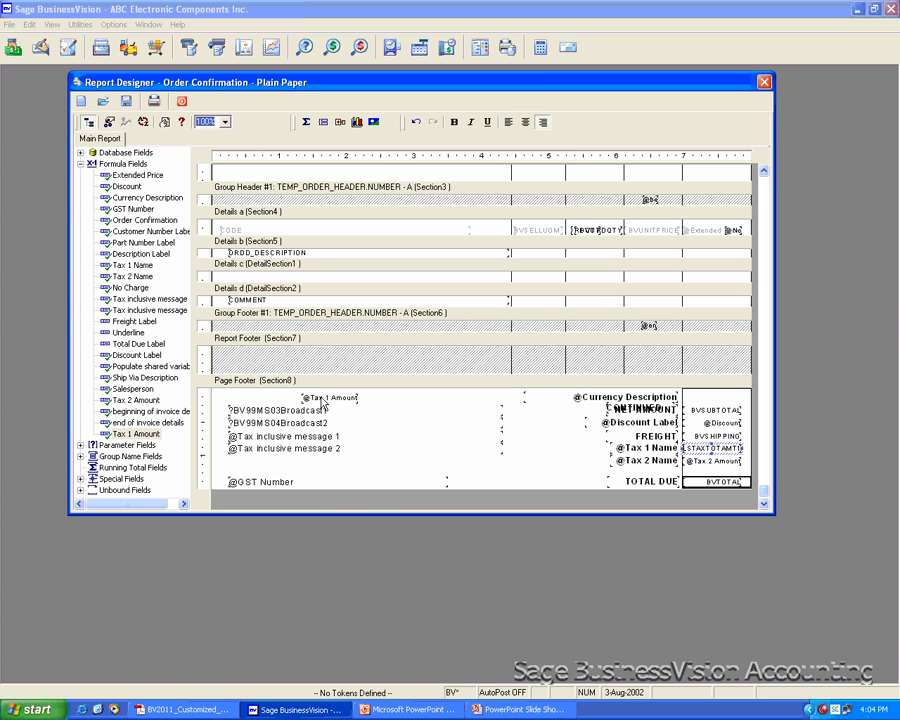
Paste the copied formula as the Thousands Separator symbol formula in the Tax 1 Amount field's custom number style, then save and apply it
right_click(323, 404)
left_click(355, 432)
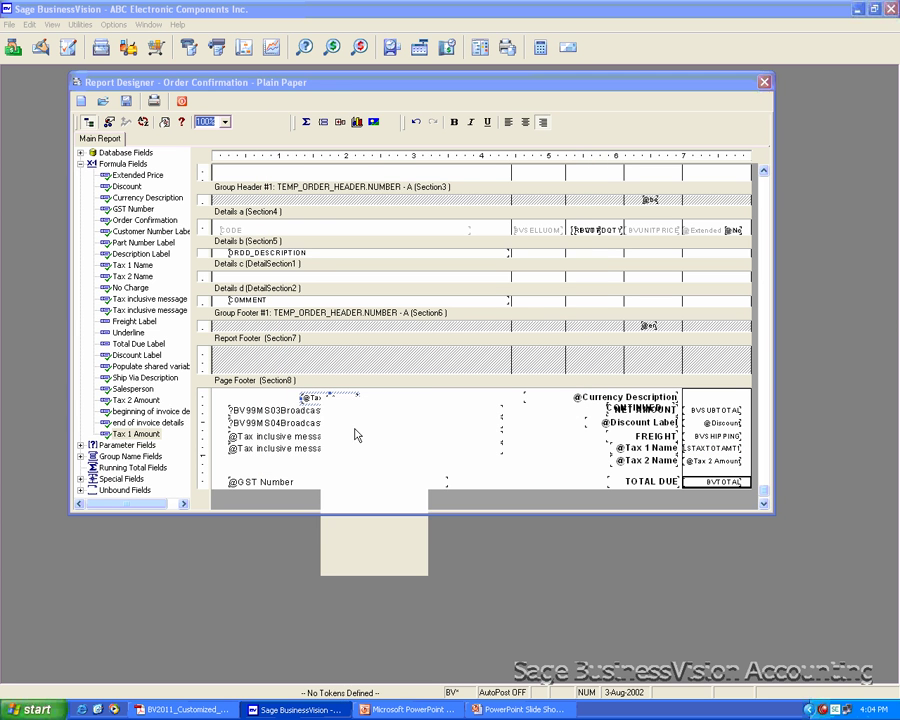
left_click(318, 379)
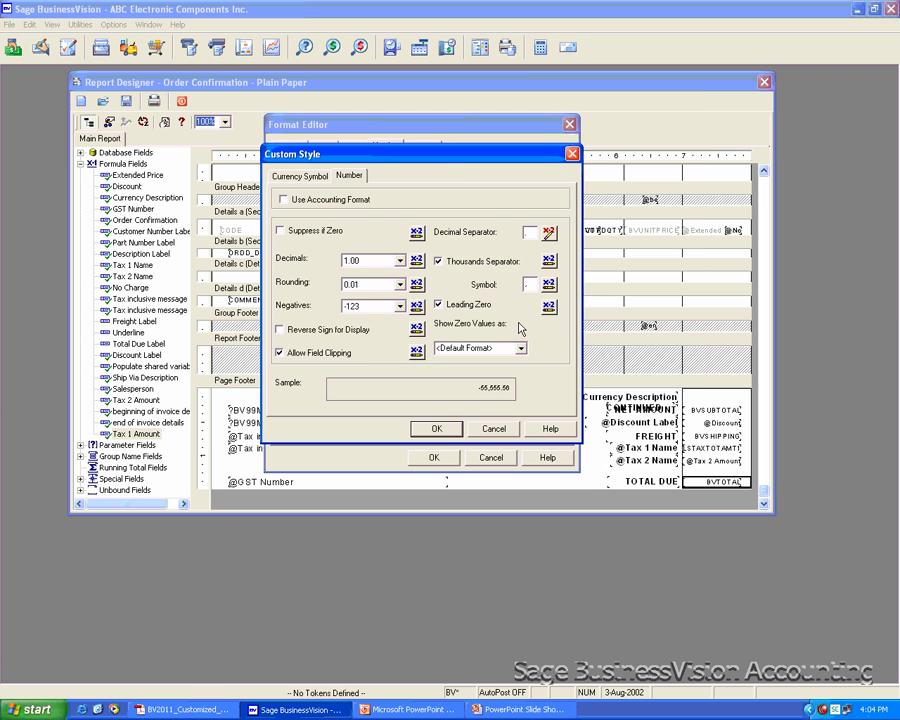
left_click(548, 285)
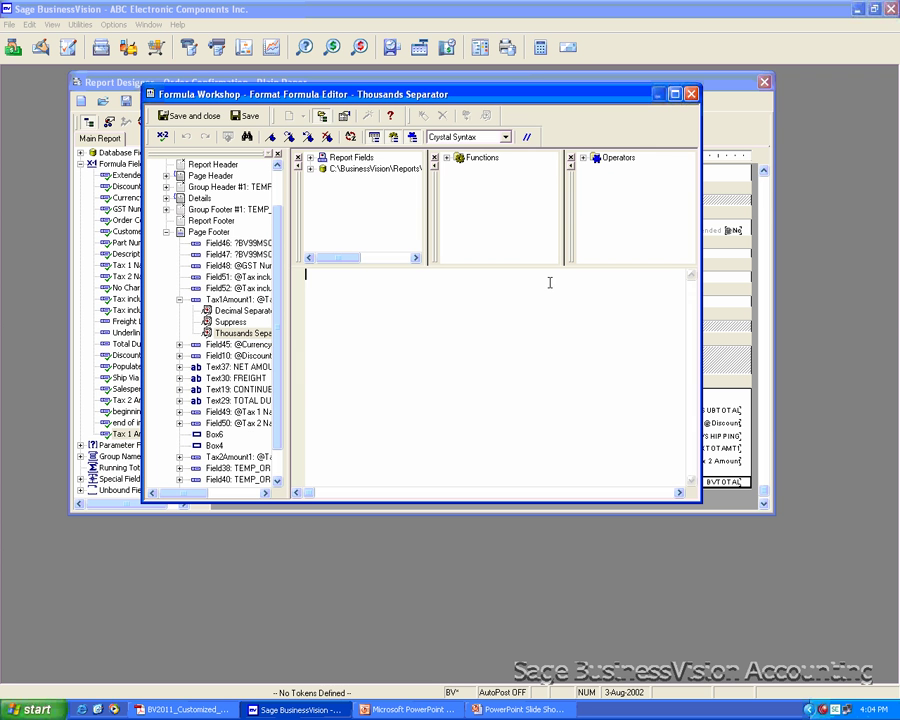
right_click(341, 329)
left_click(364, 383)
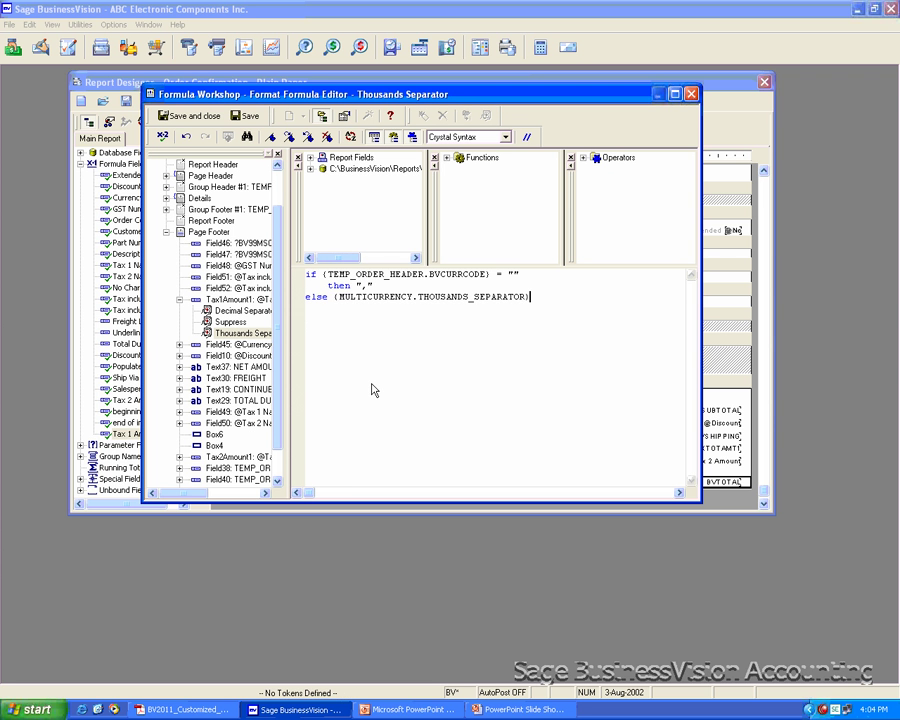
left_click(197, 115)
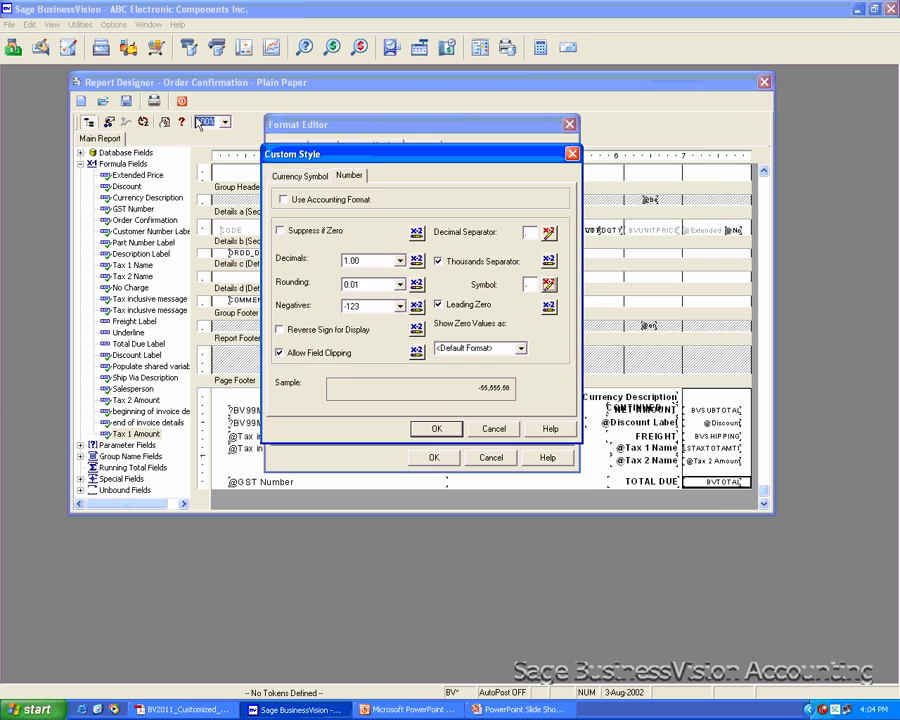
left_click(430, 429)
left_click(430, 457)
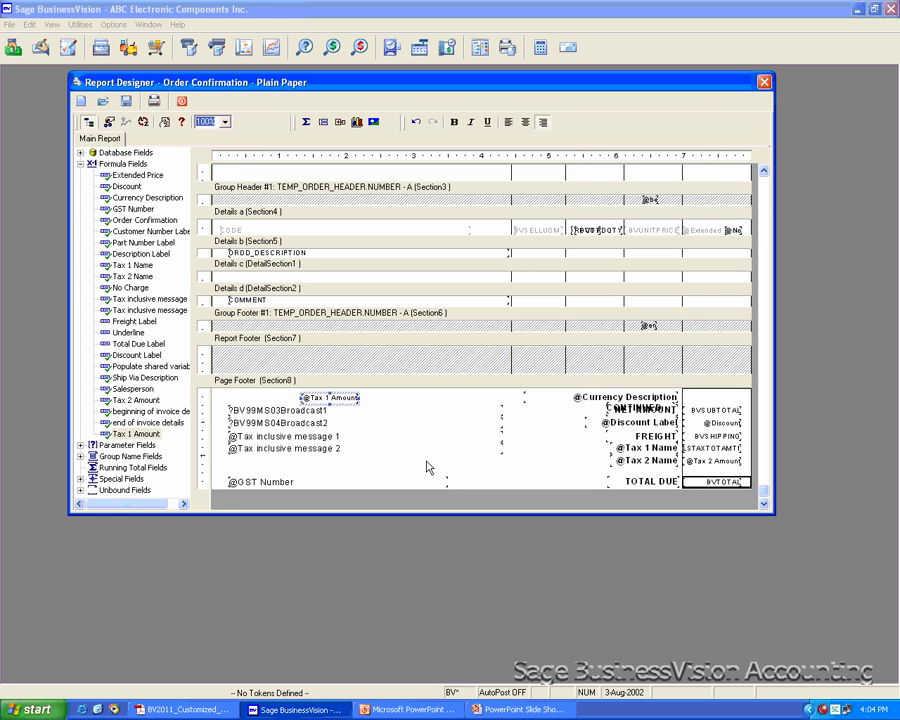
Copy the whole Decimals formula from the BVSLSTAXTOTAMT1 field's custom number style and close its format settings without changes
right_click(712, 458)
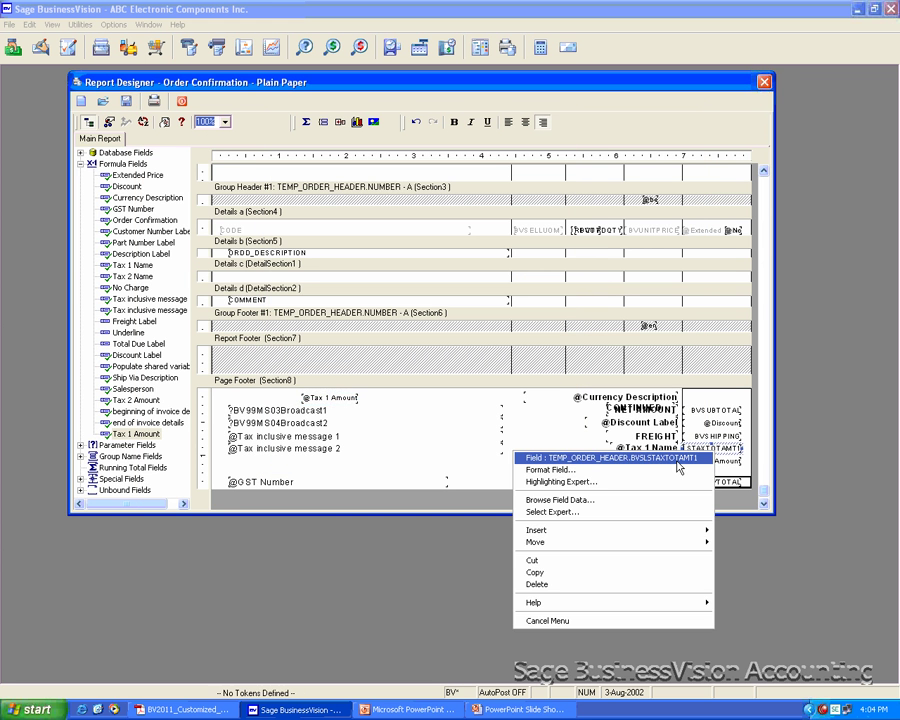
left_click(556, 470)
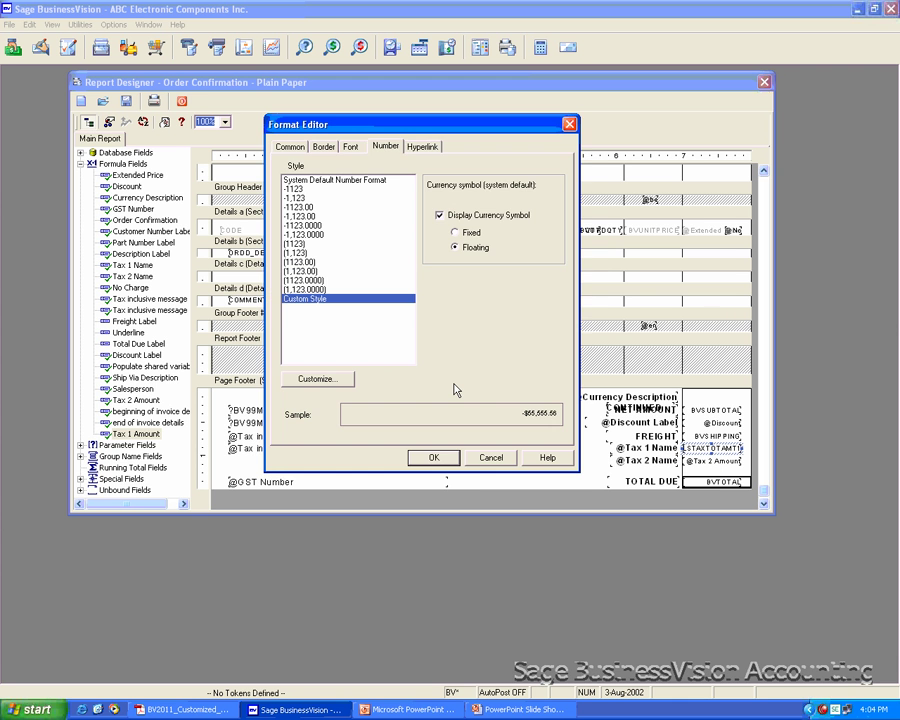
left_click(340, 379)
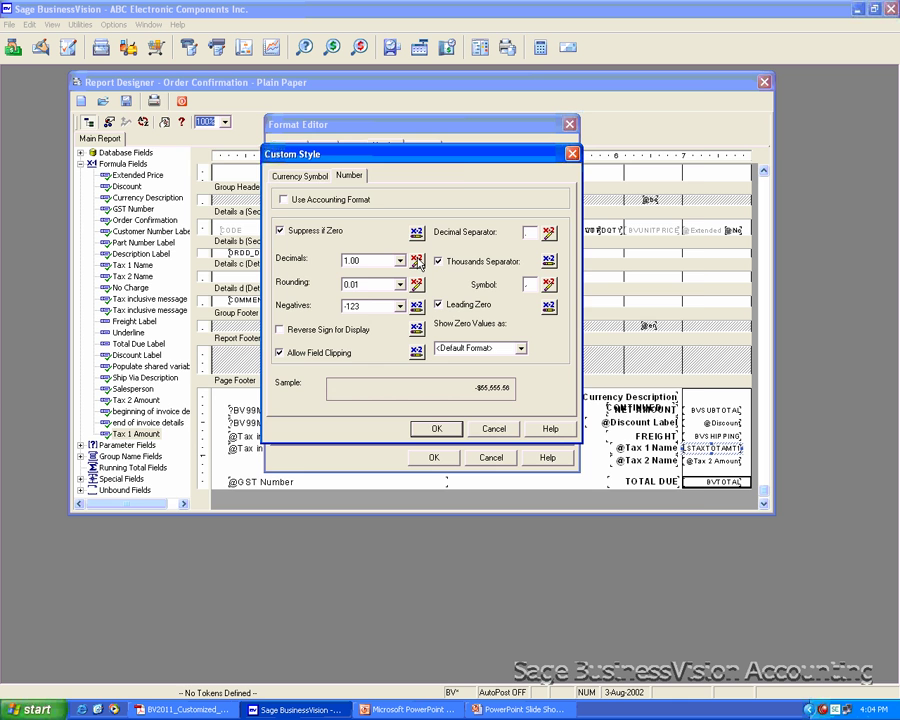
left_click(417, 261)
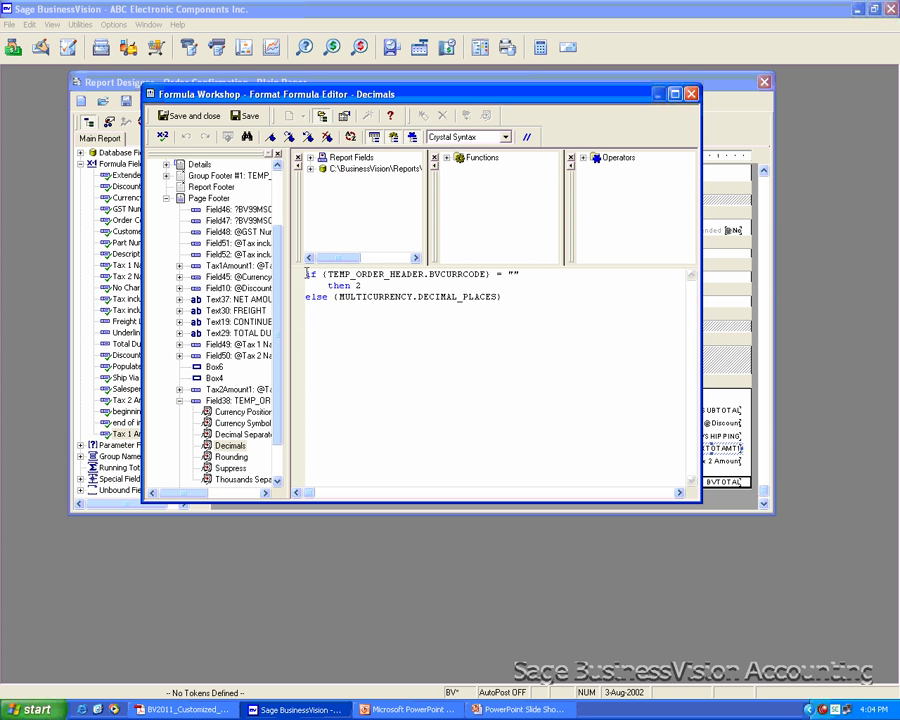
left_click_drag(307, 273, 516, 314)
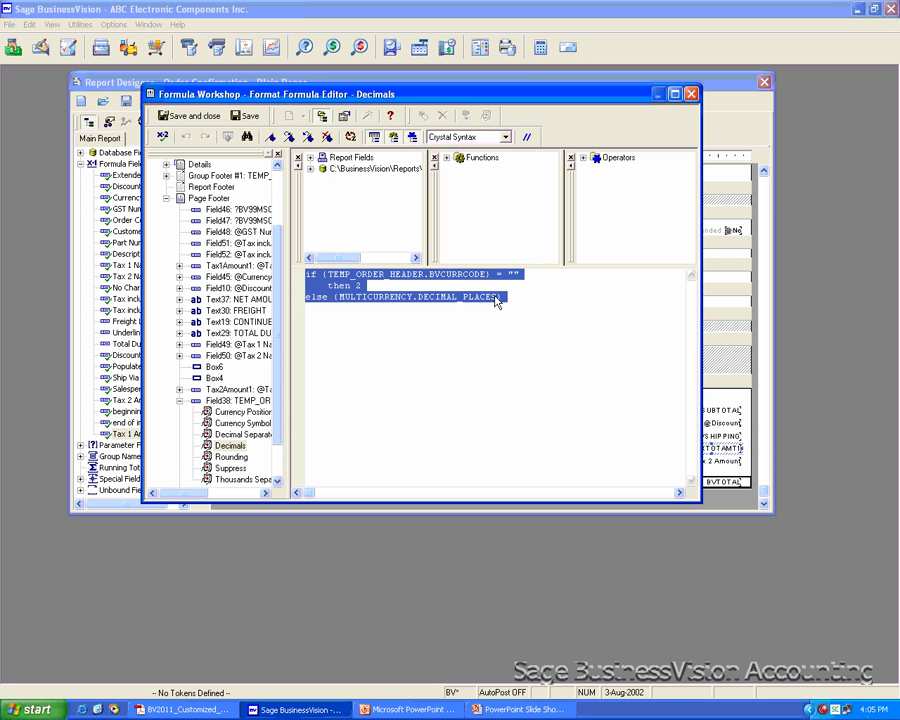
right_click(496, 302)
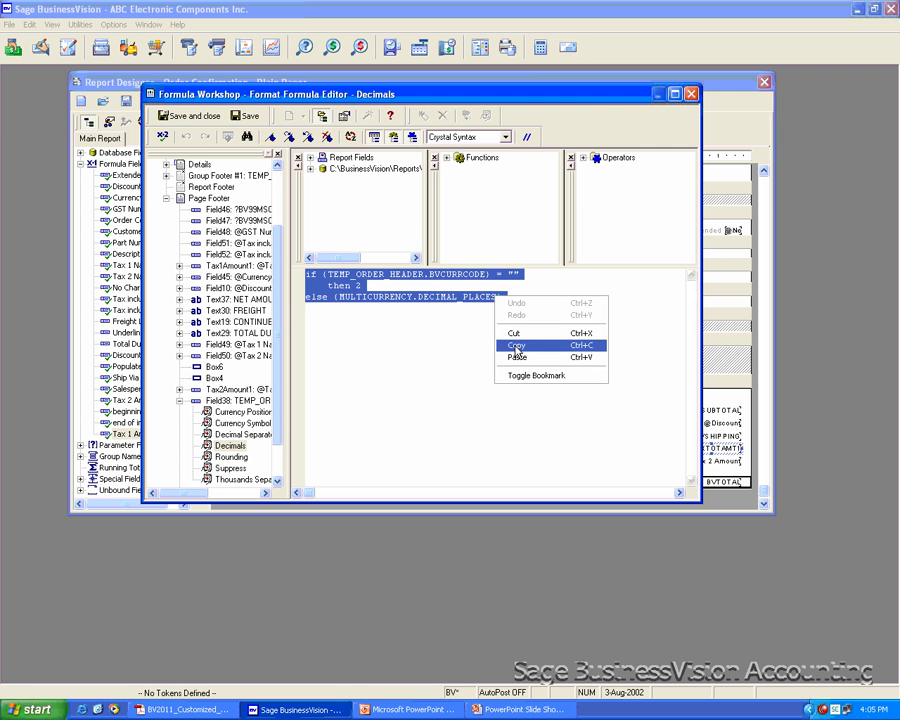
left_click(517, 346)
left_click(691, 93)
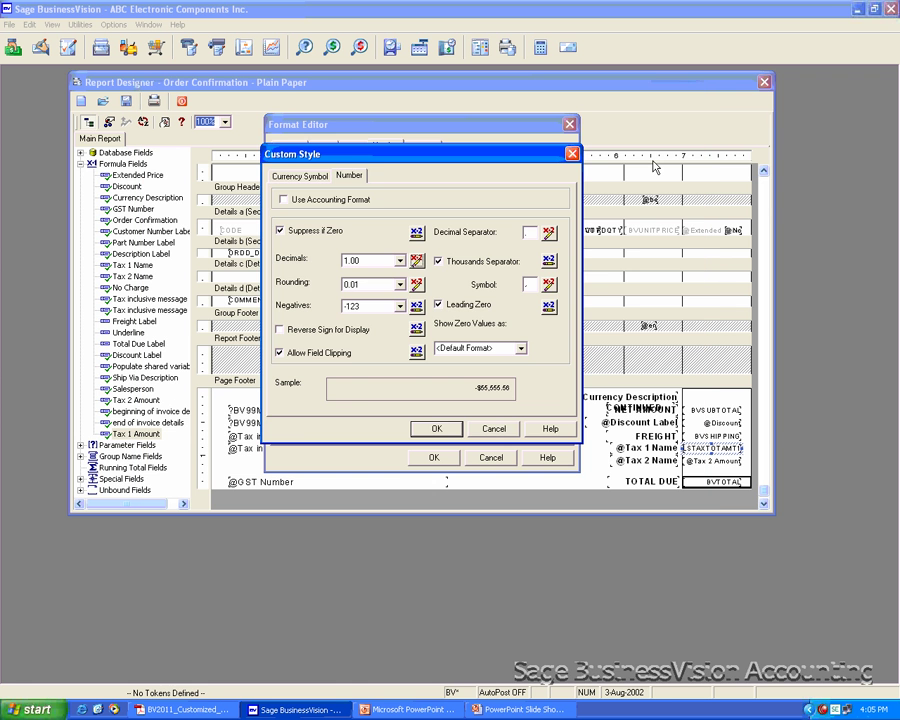
left_click(494, 428)
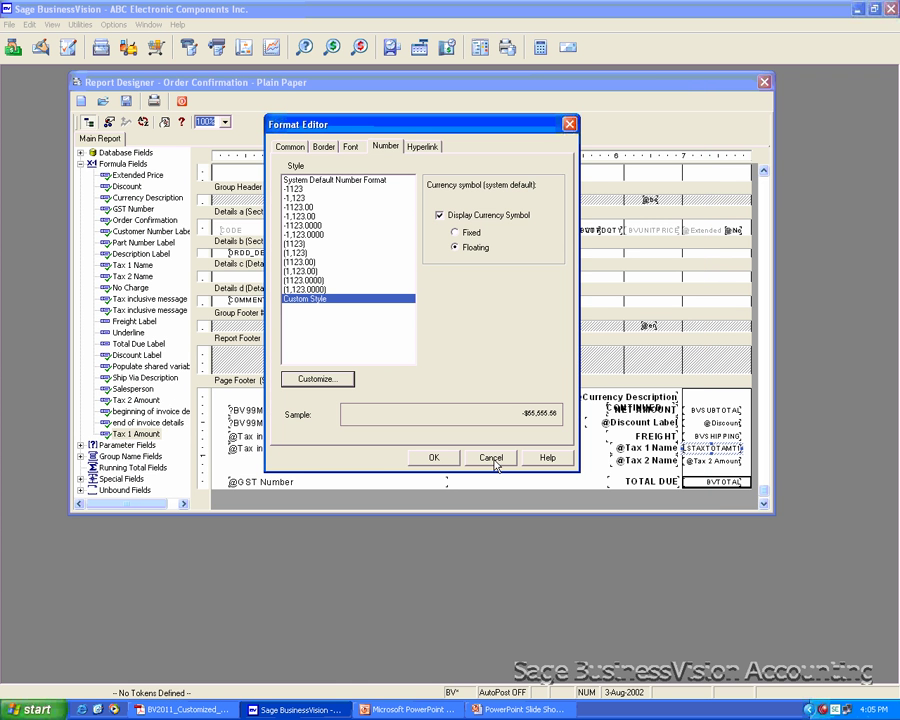
left_click(493, 460)
Paste the copied formula as the Decimals formula in the Tax 1 Amount field's custom number style, then save and apply it
right_click(345, 401)
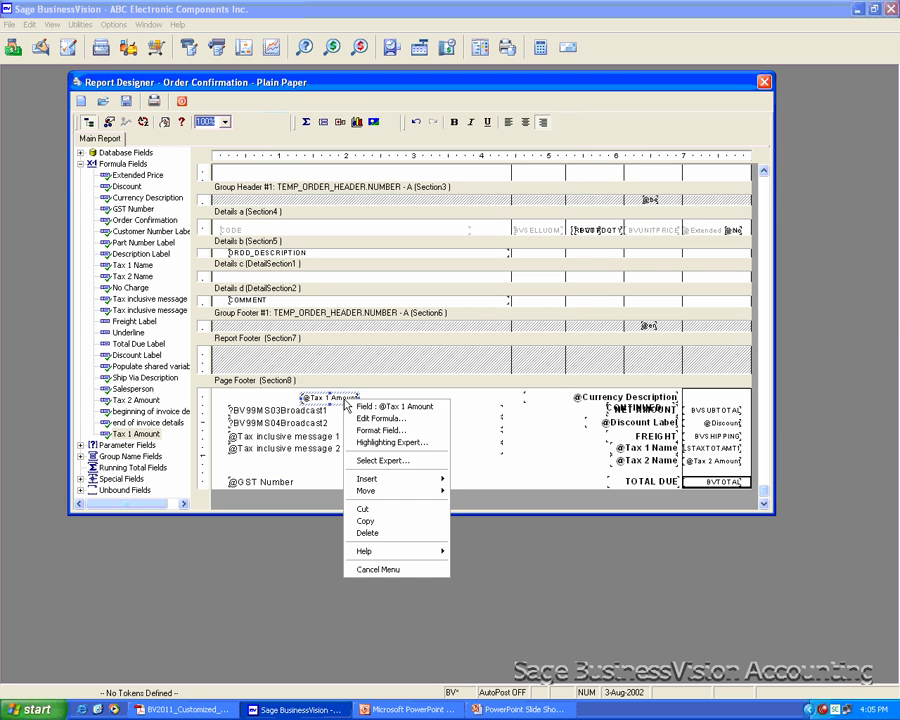
left_click(372, 432)
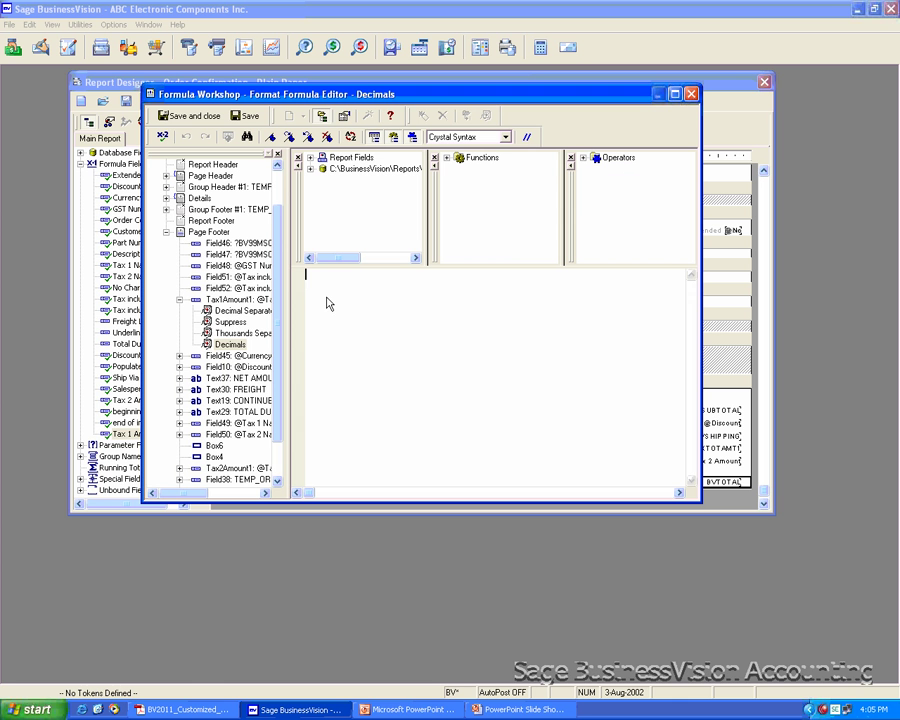
right_click(329, 303)
left_click(354, 359)
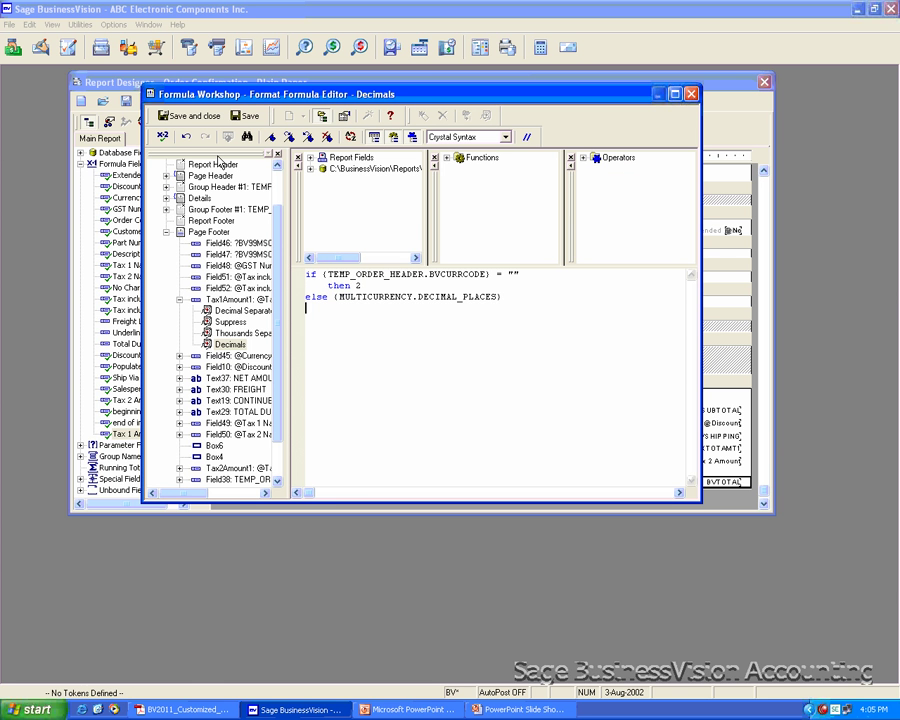
left_click(195, 116)
left_click(426, 431)
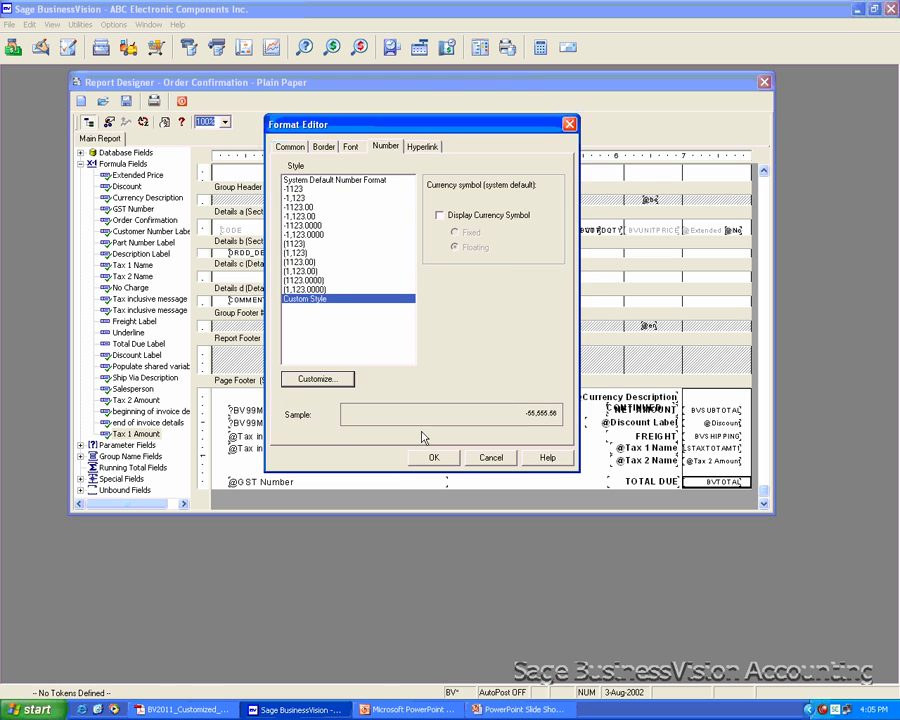
left_click(433, 457)
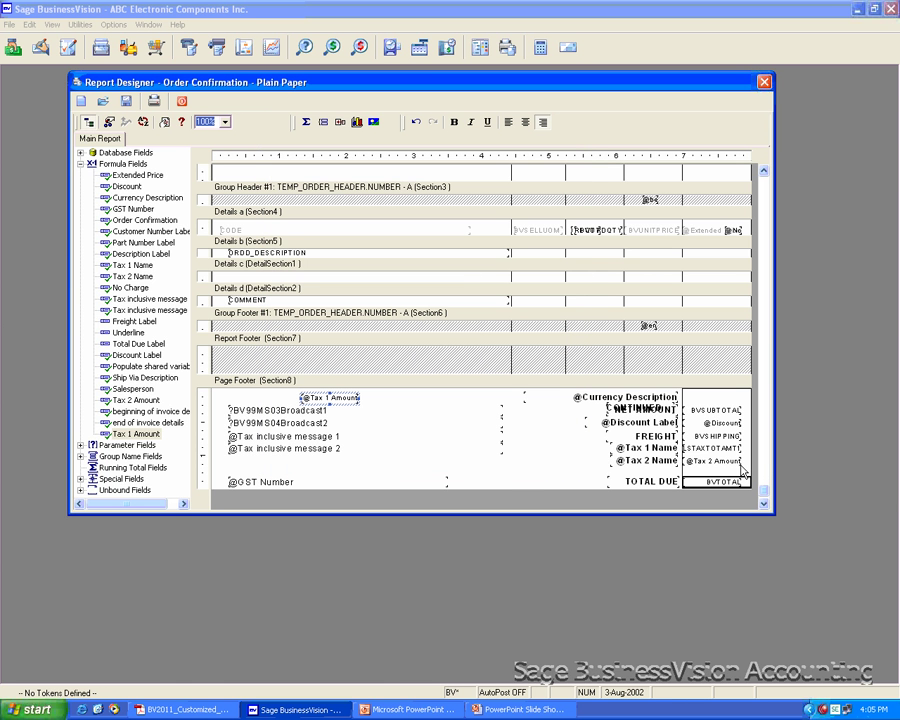
Copy the whole Rounding formula from the BVSLSTAXTOTAMT1 field's custom number style and close its format settings without changes
right_click(706, 450)
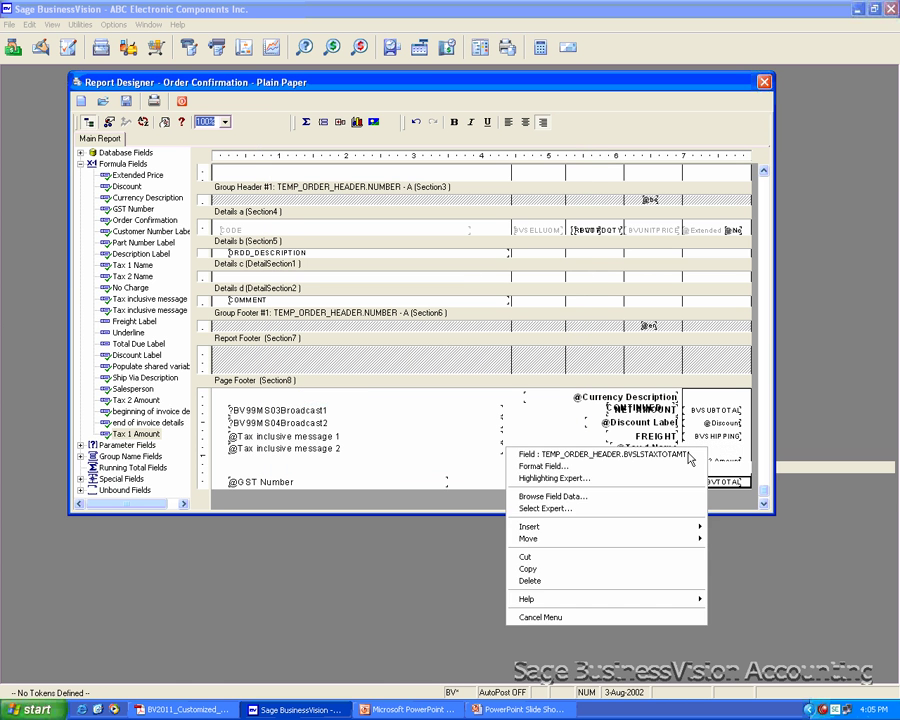
left_click(545, 466)
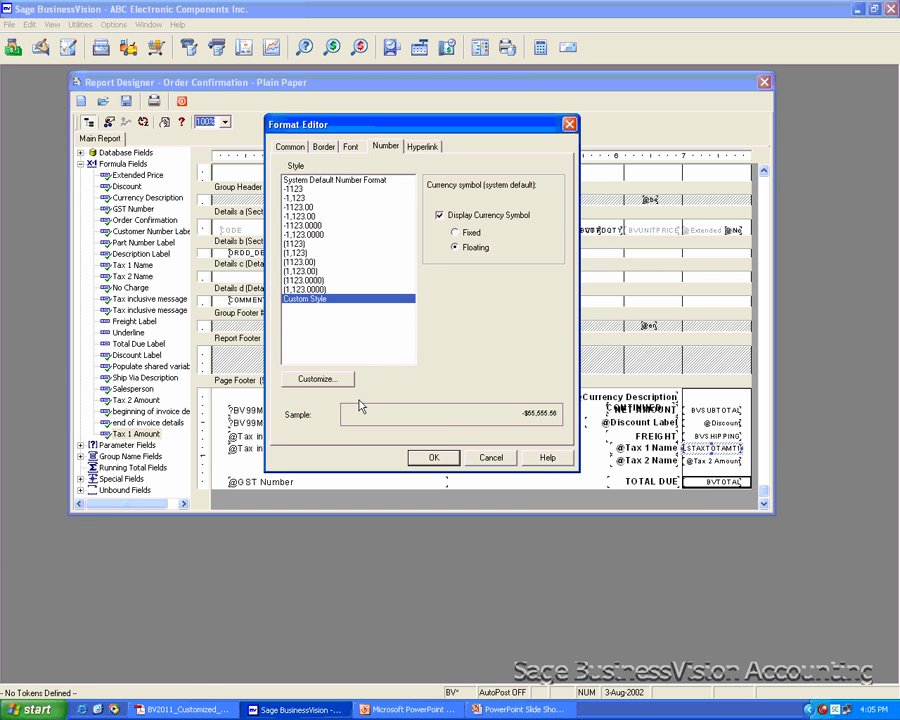
left_click(335, 379)
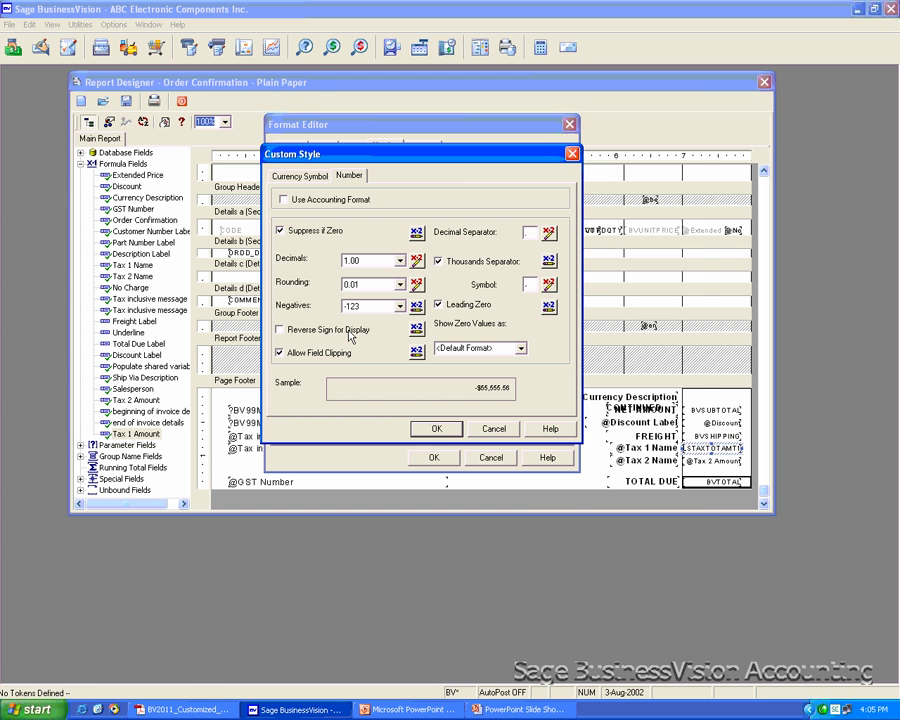
left_click(416, 285)
left_click_drag(305, 274, 503, 303)
right_click(502, 300)
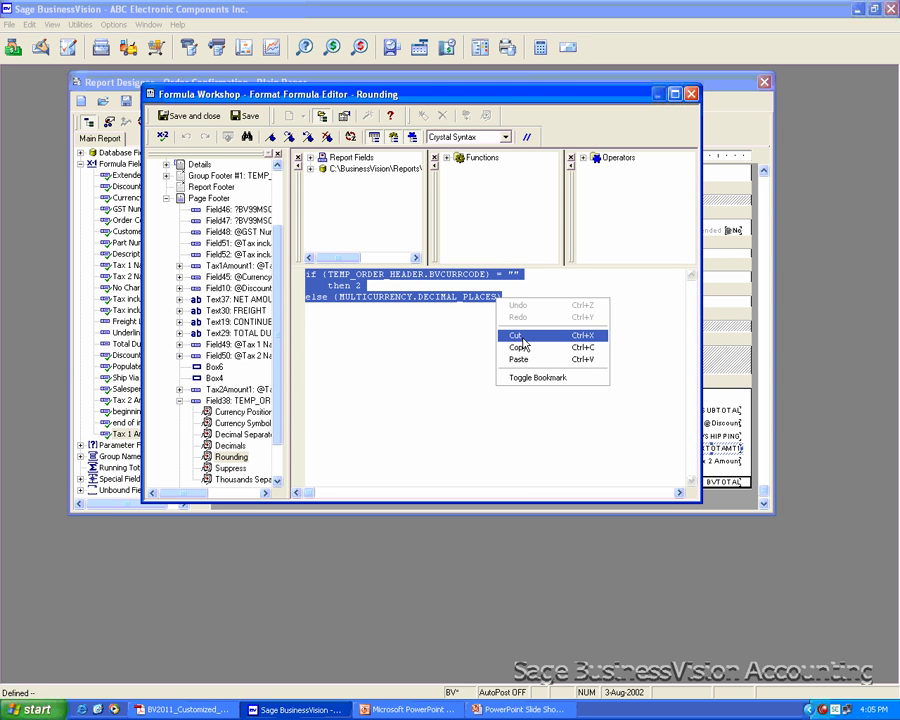
left_click(521, 347)
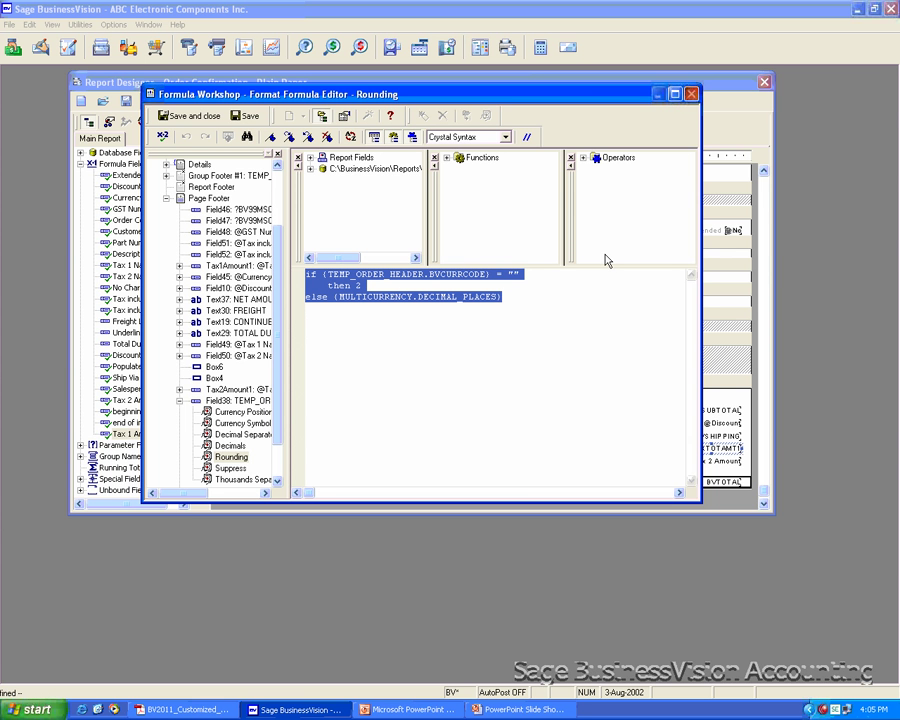
left_click(691, 94)
left_click(492, 426)
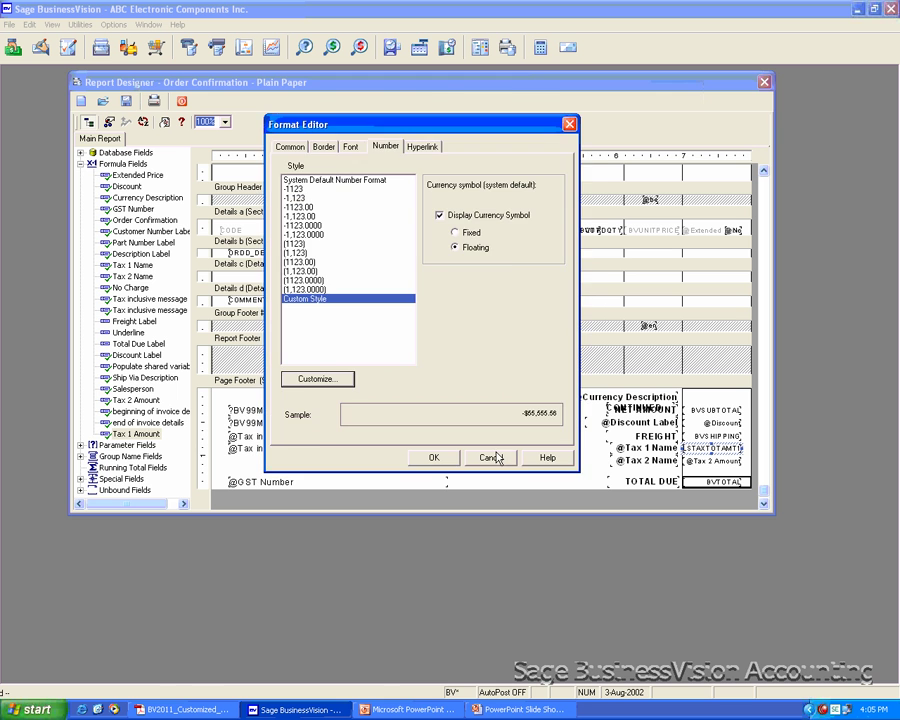
left_click(490, 457)
Paste the copied formula as the Rounding formula in the Tax 1 Amount field's custom number style, then save and apply it
left_click(347, 400)
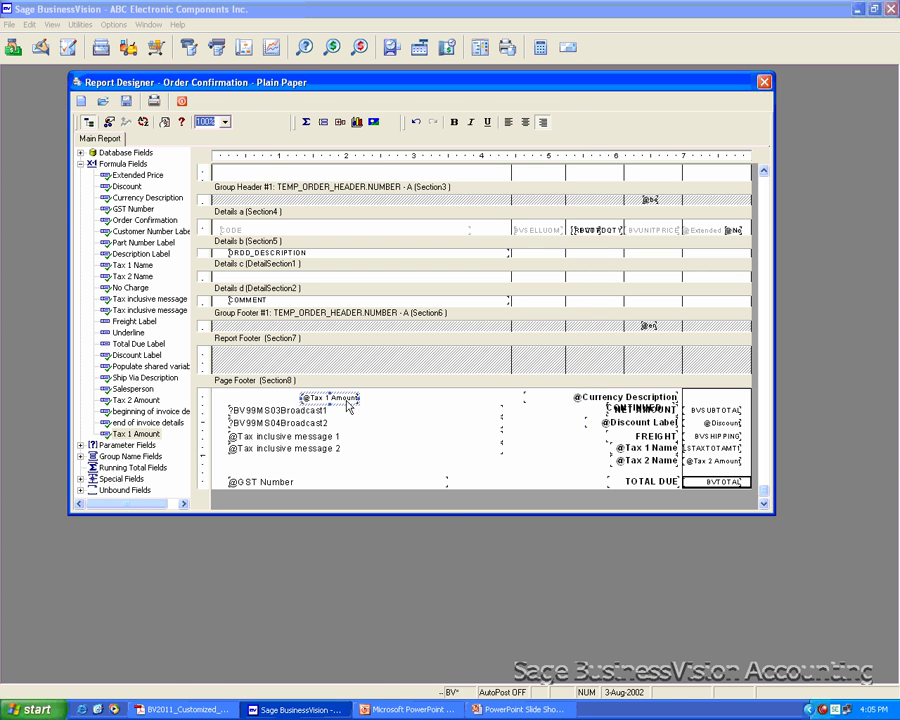
right_click(348, 406)
left_click(398, 432)
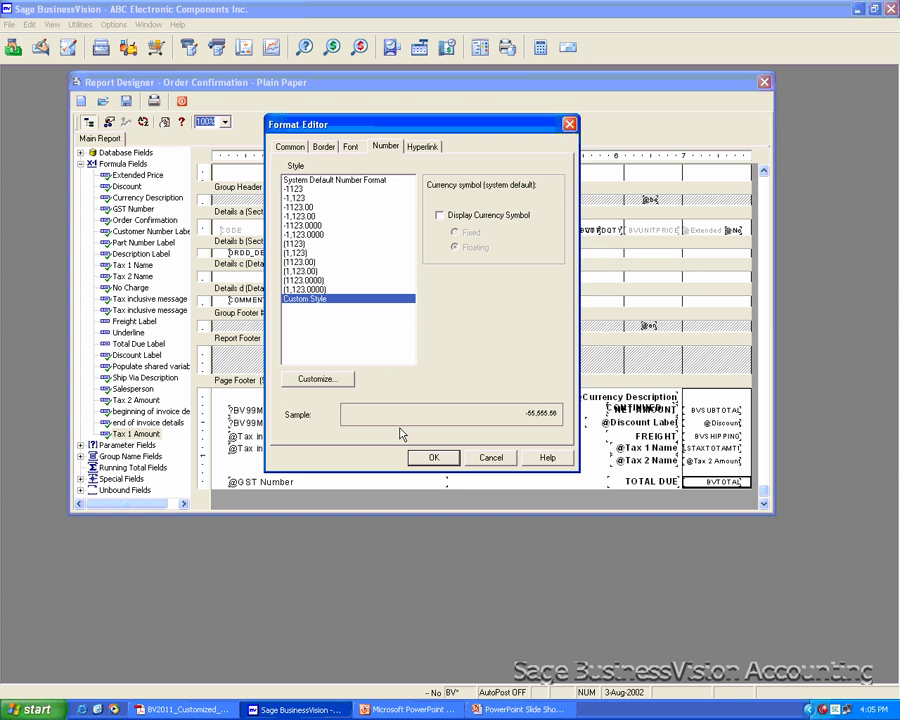
left_click(335, 385)
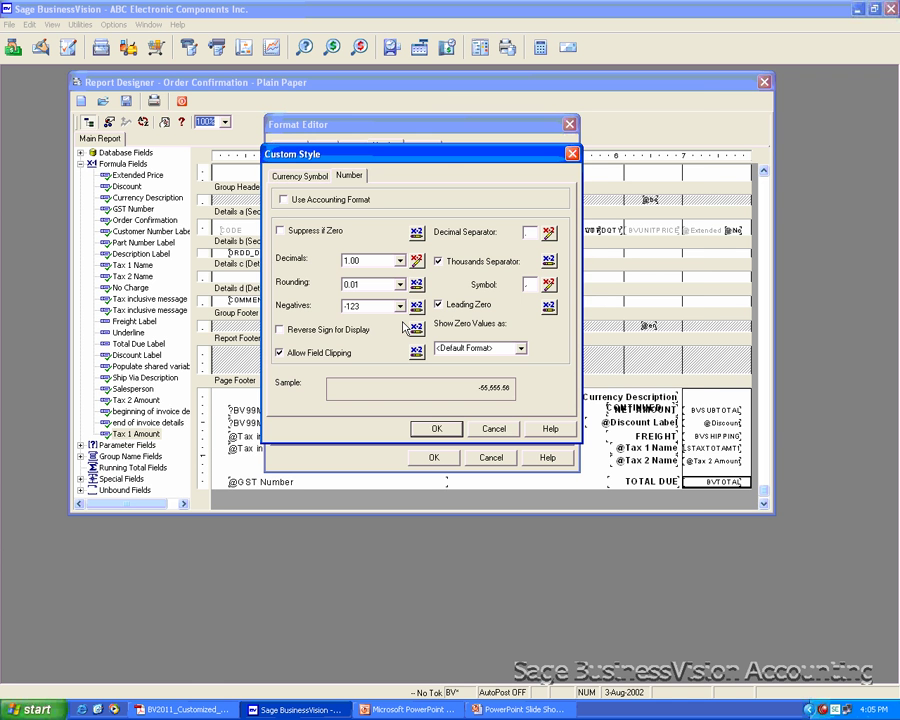
left_click(416, 284)
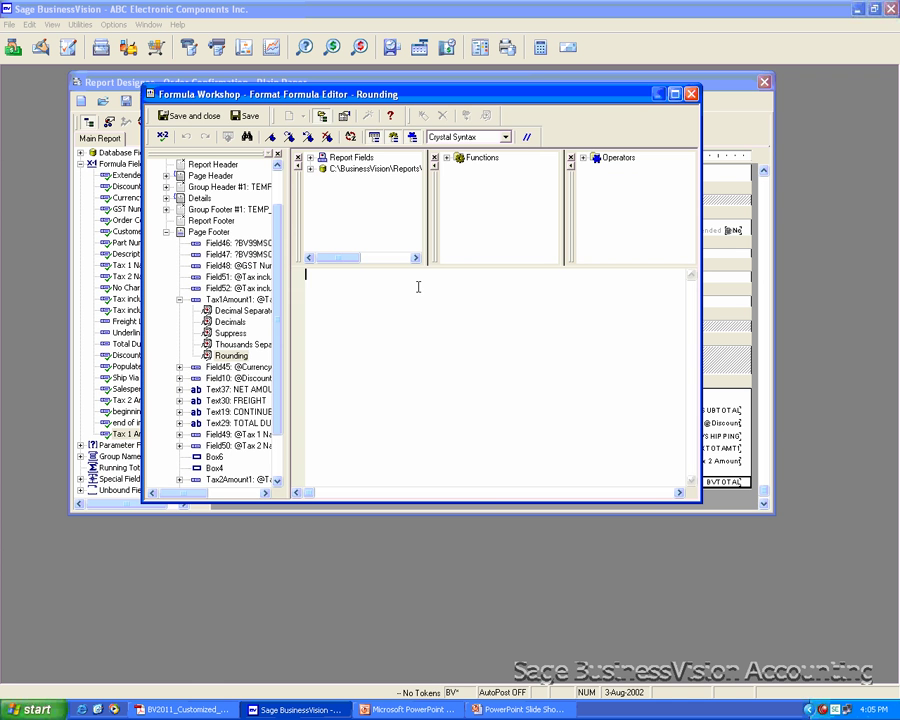
right_click(355, 301)
left_click(377, 361)
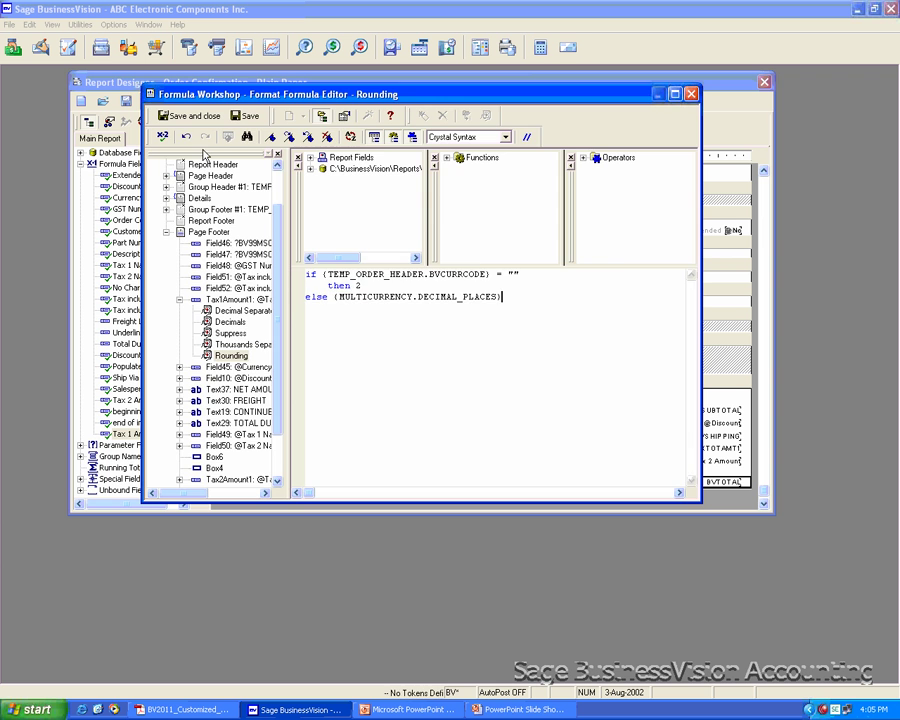
left_click(189, 115)
left_click(435, 428)
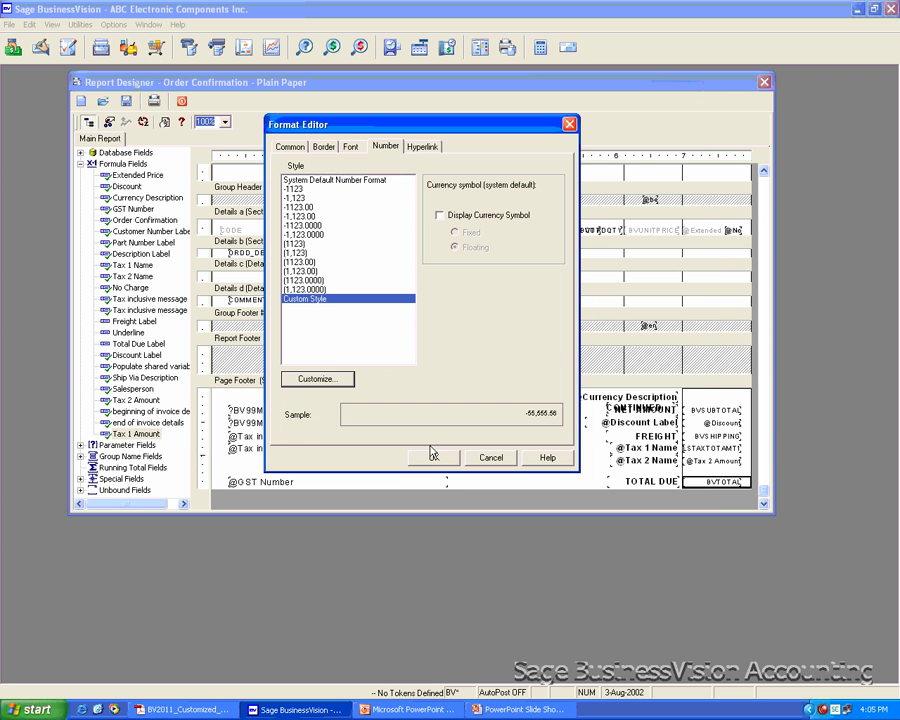
left_click(433, 456)
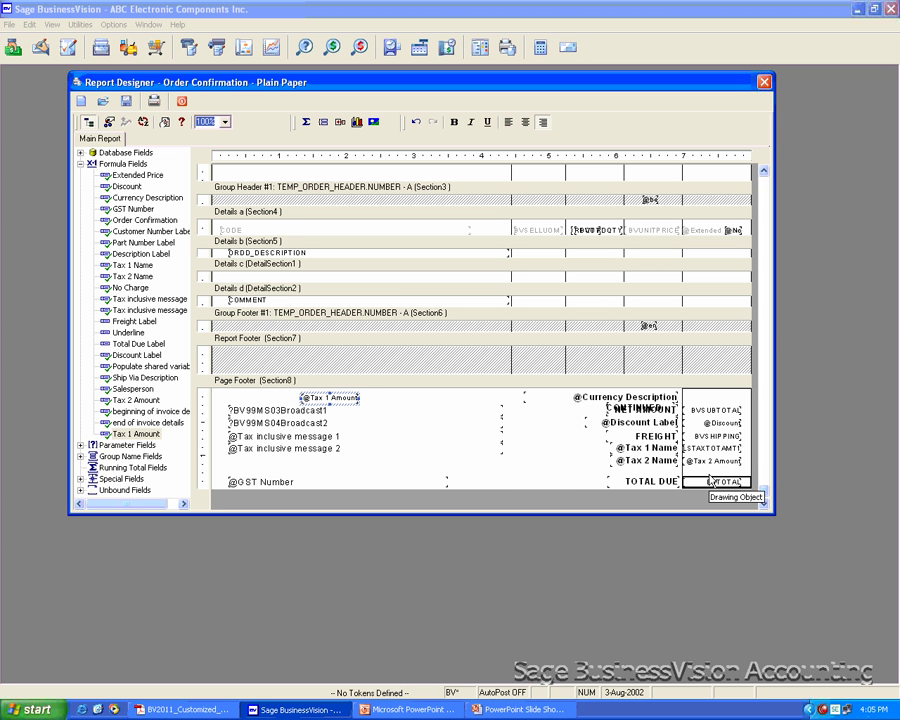
Delete the BVSLSTAXTOTAMT1 field from the page footer and move the Tax 1 Amount field into its place beside Tax 1 Name
left_click(708, 448)
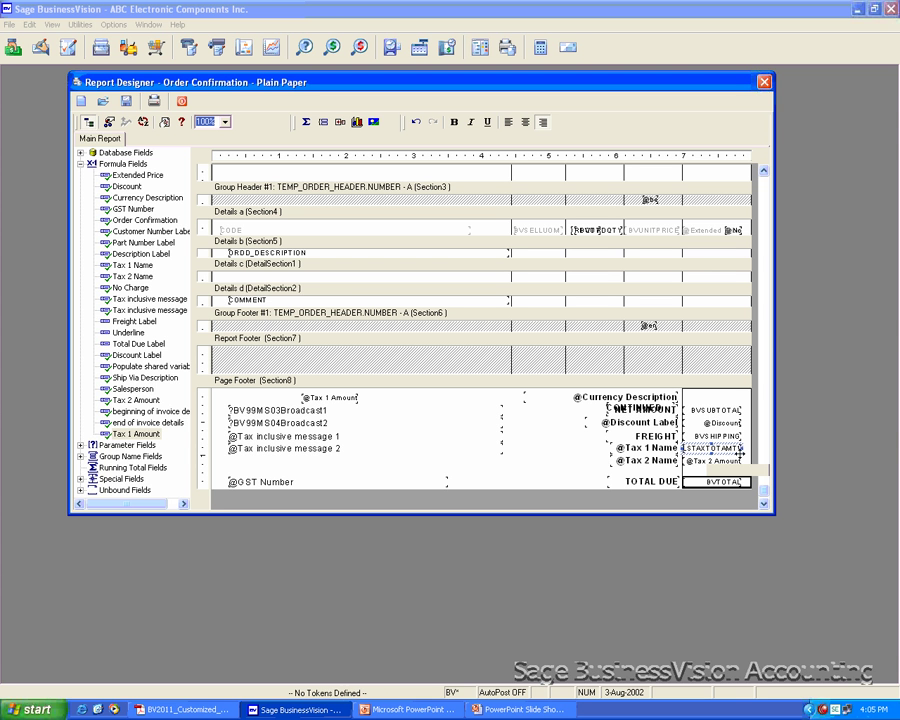
key("Delete")
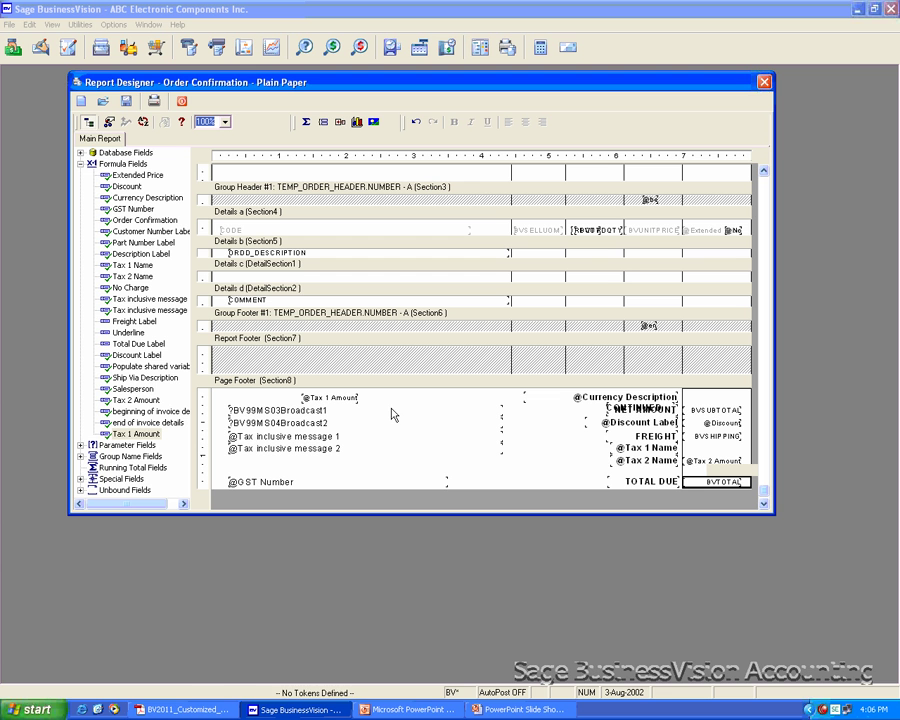
left_click(348, 400)
left_click_drag(347, 400, 723, 453)
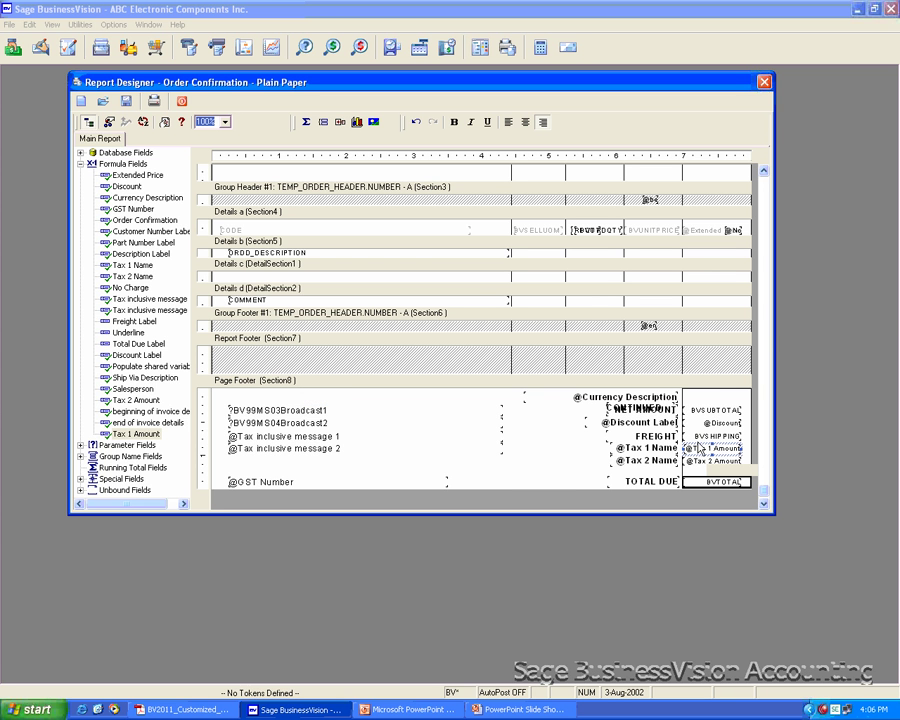
left_click(548, 459)
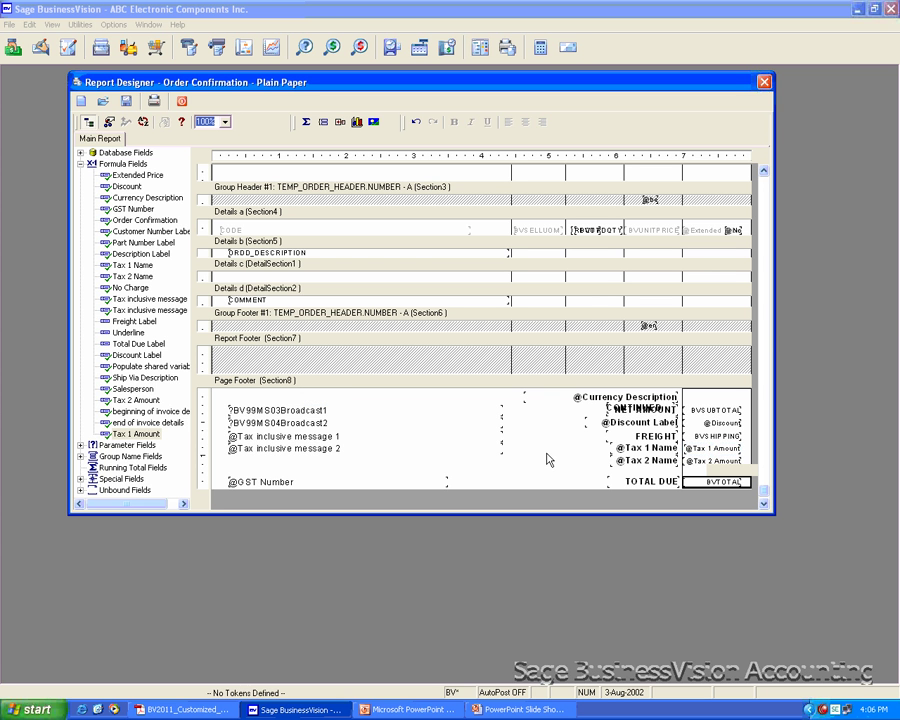
Save the Order Confirmation - Plain Paper form and close the Report Designer
left_click(124, 104)
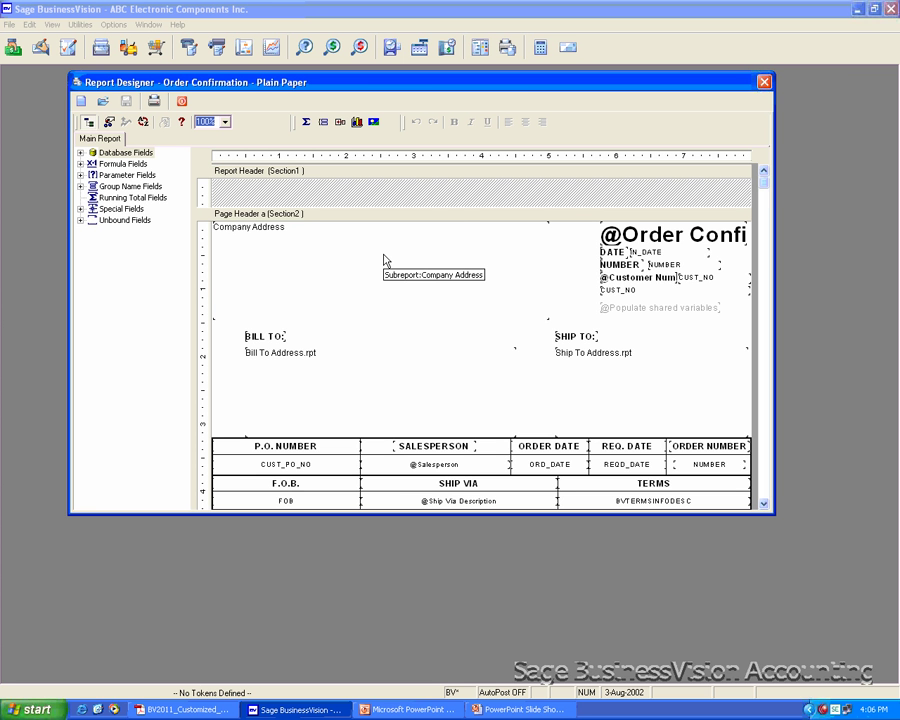
left_click(183, 103)
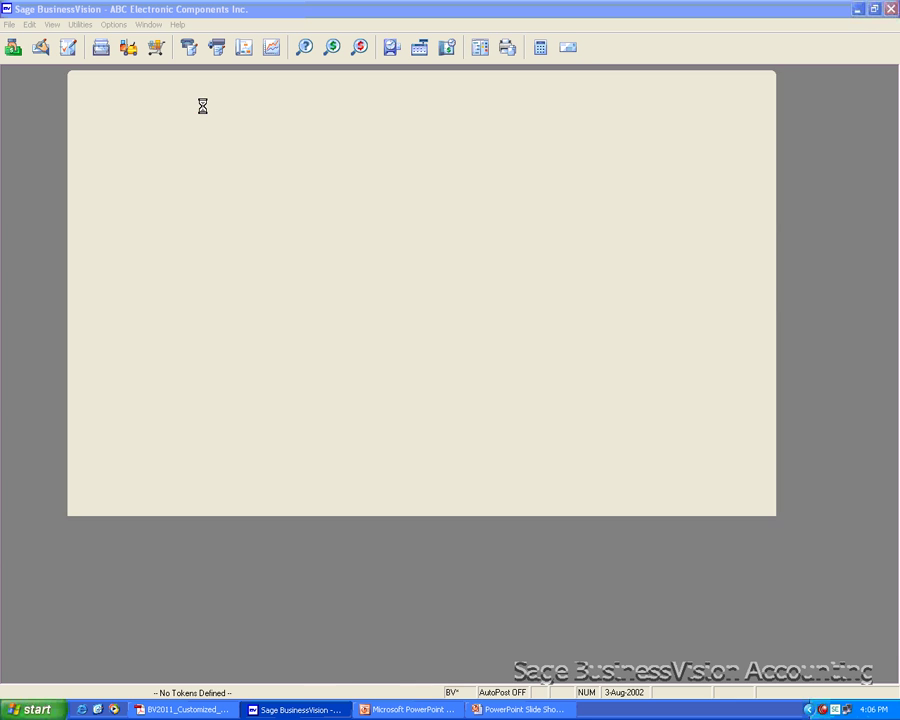